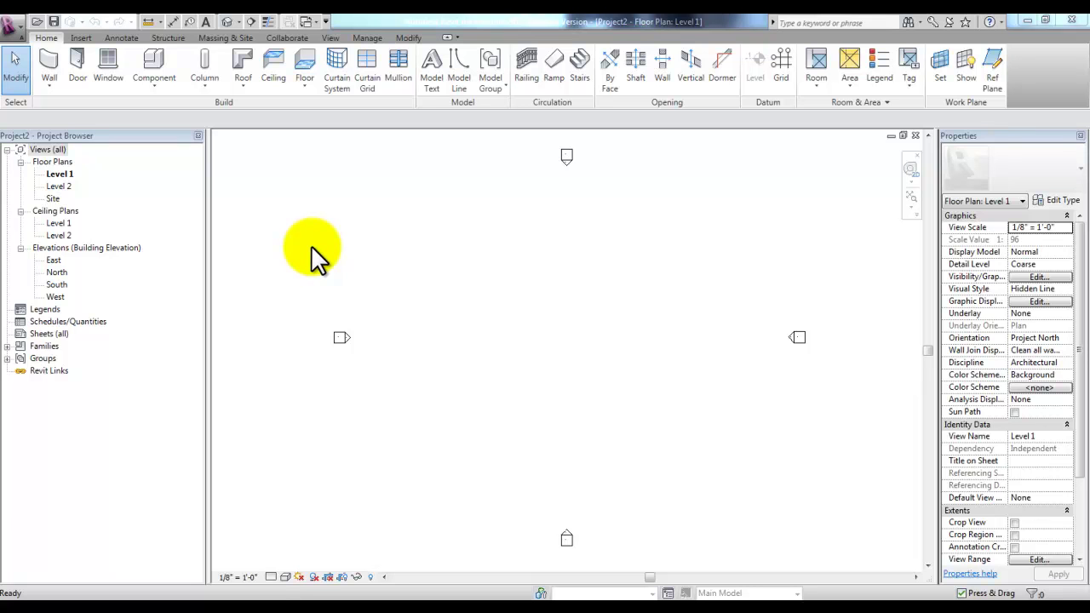
# Step: Create a new family from the Profile.rft template
pyautogui.click(10, 27)
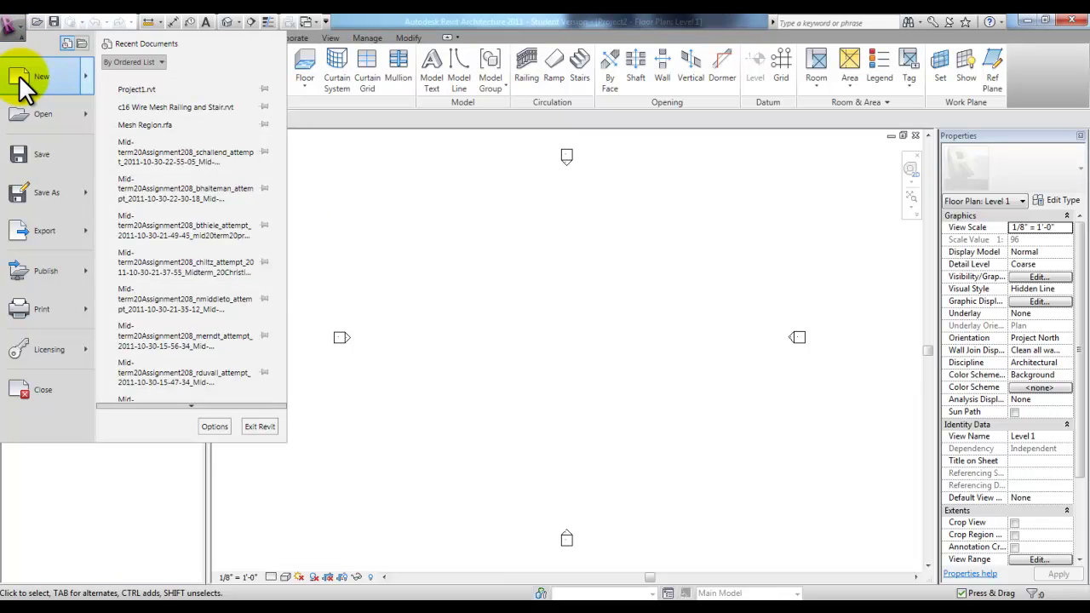
pyautogui.moveTo(19, 85)
pyautogui.click(176, 134)
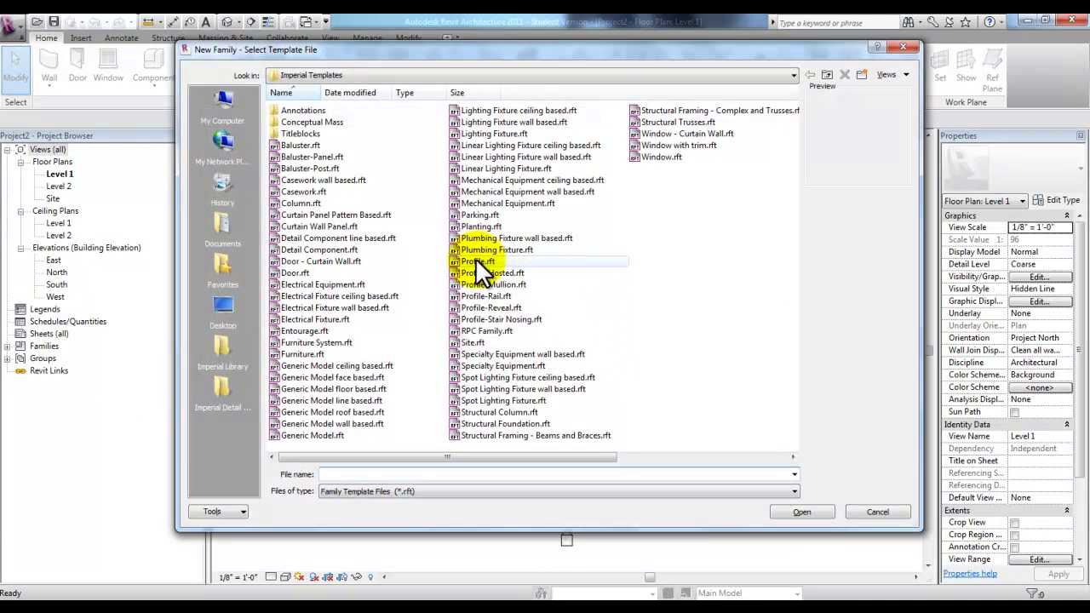
pyautogui.doubleClick(454, 257)
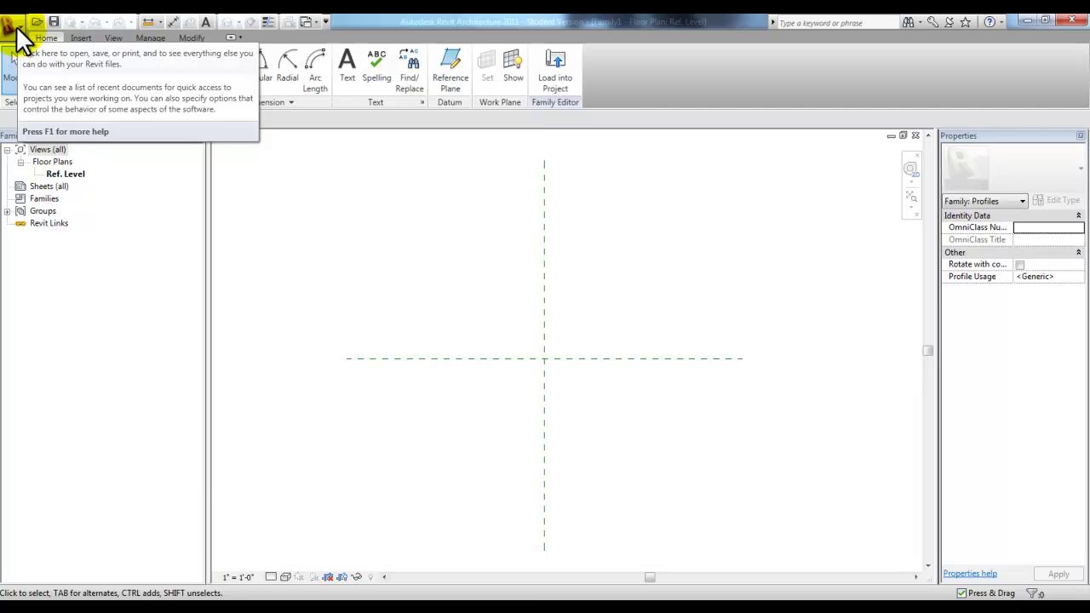
# Step: Save the new profile family as Mesh Region in the stairs and railings video folder
pyautogui.hotkey('ctrl', 's')
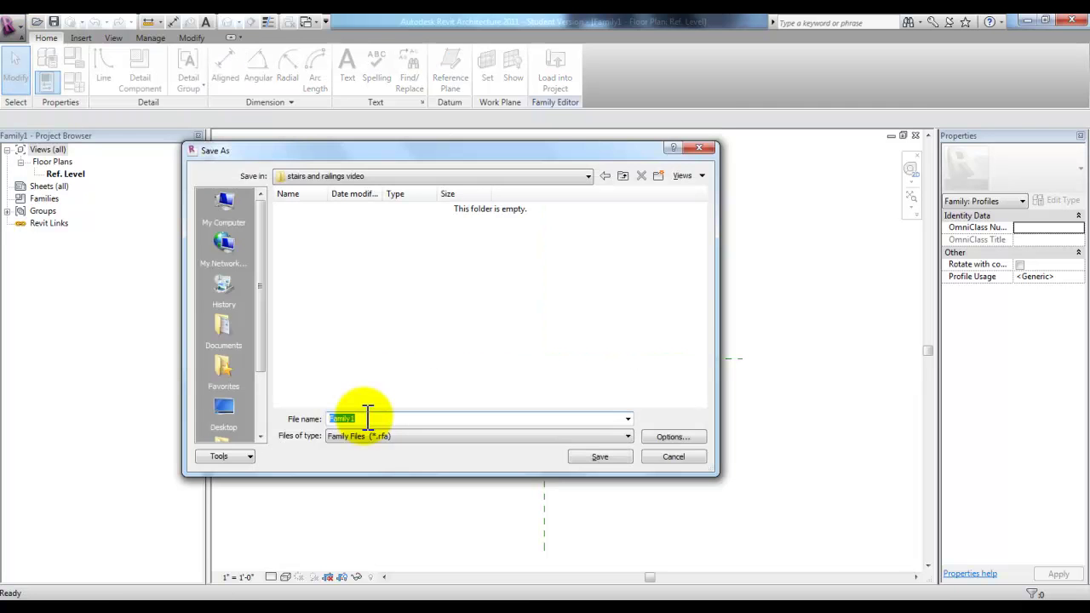
pyautogui.write('Mesh Region')
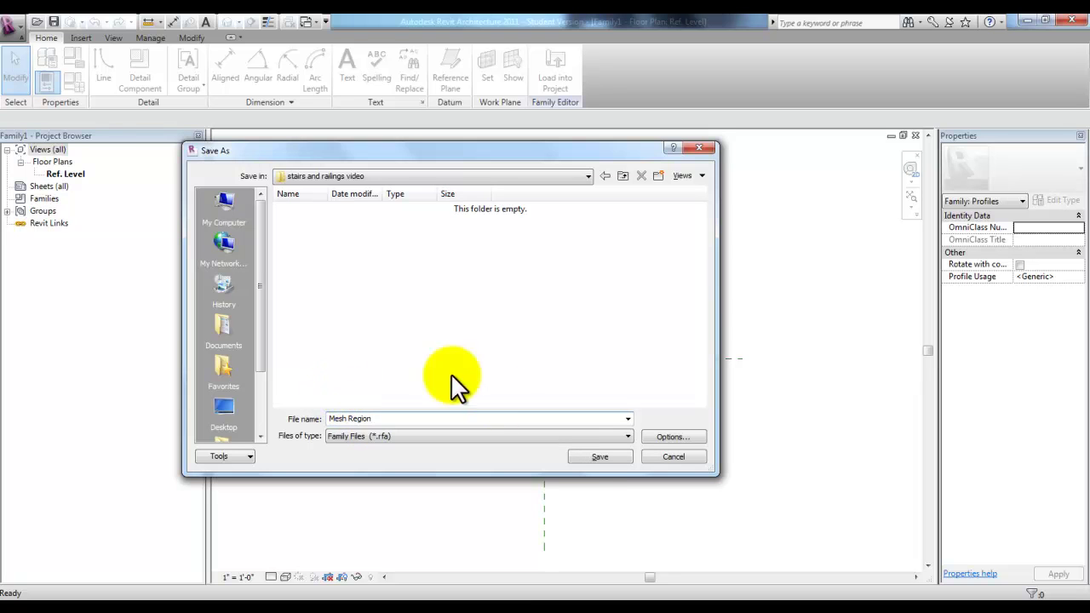
pyautogui.click(583, 456)
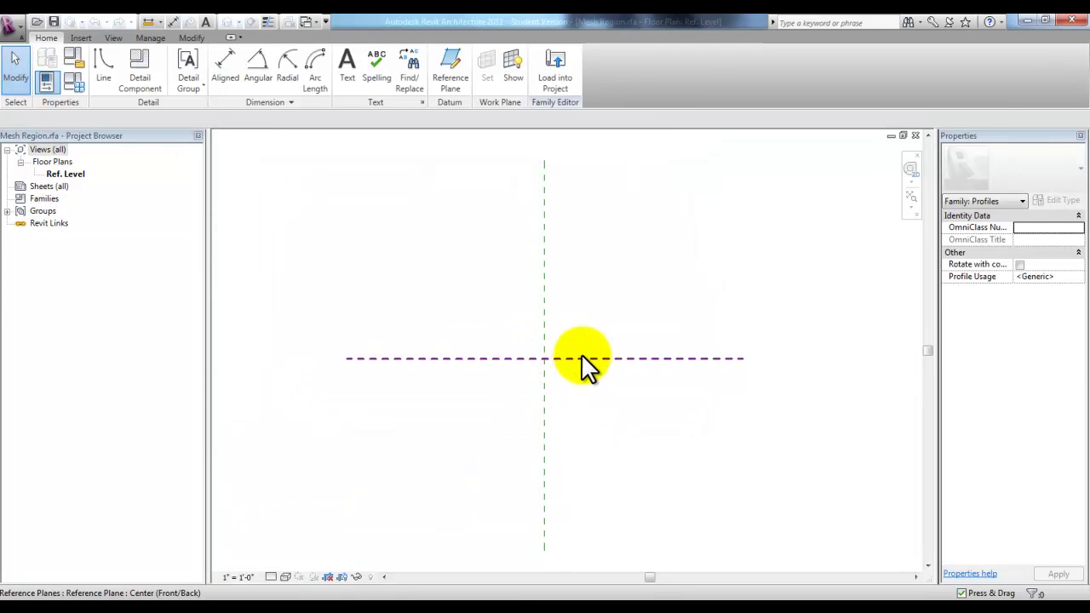
# Step: Draw a 1/2" wide by 2'-6" tall rectangle downward from the reference plane intersection and save the family
pyautogui.moveTo(566, 377); pyautogui.dragTo(511, 247, button='middle')
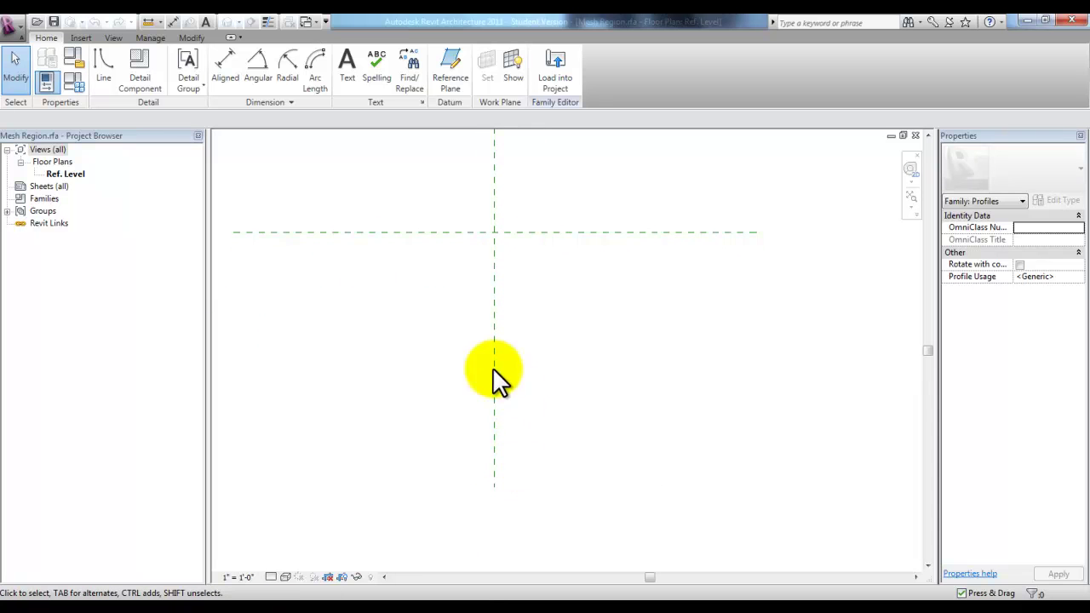
pyautogui.click(103, 69)
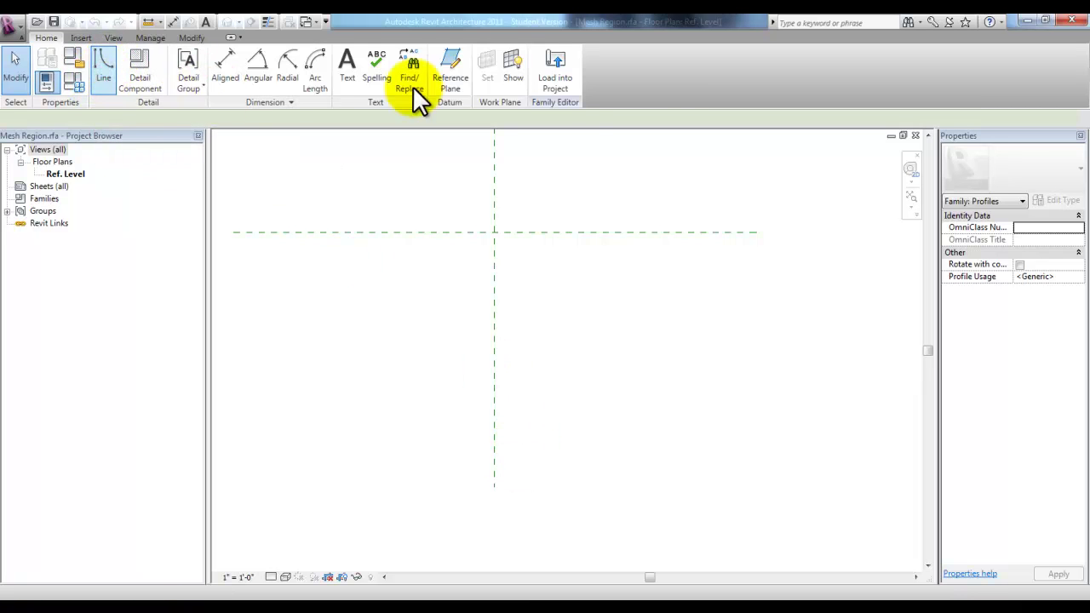
pyautogui.click(468, 57)
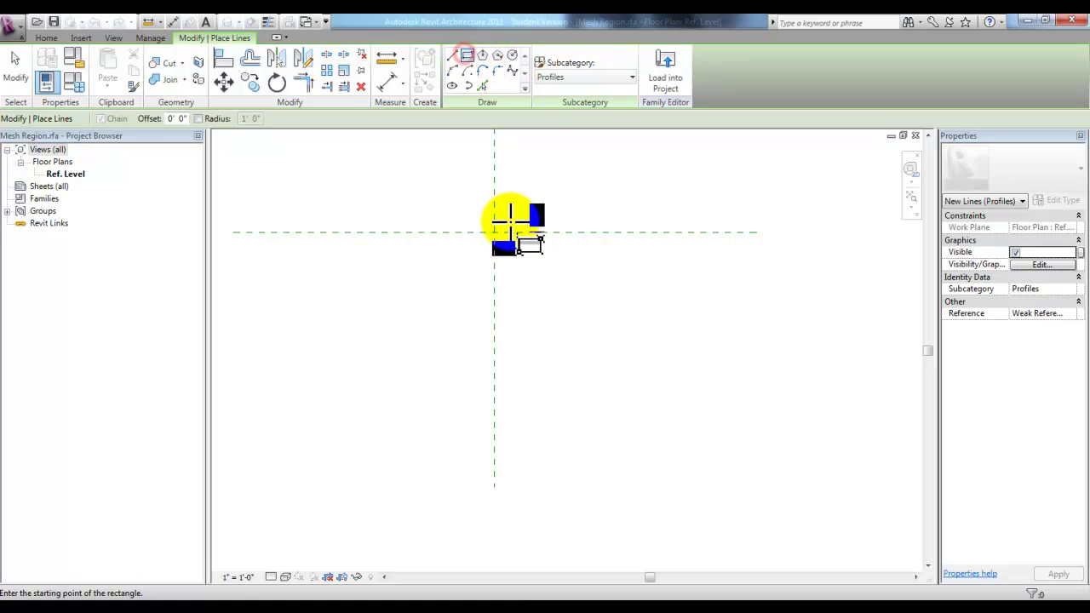
pyautogui.click(495, 231)
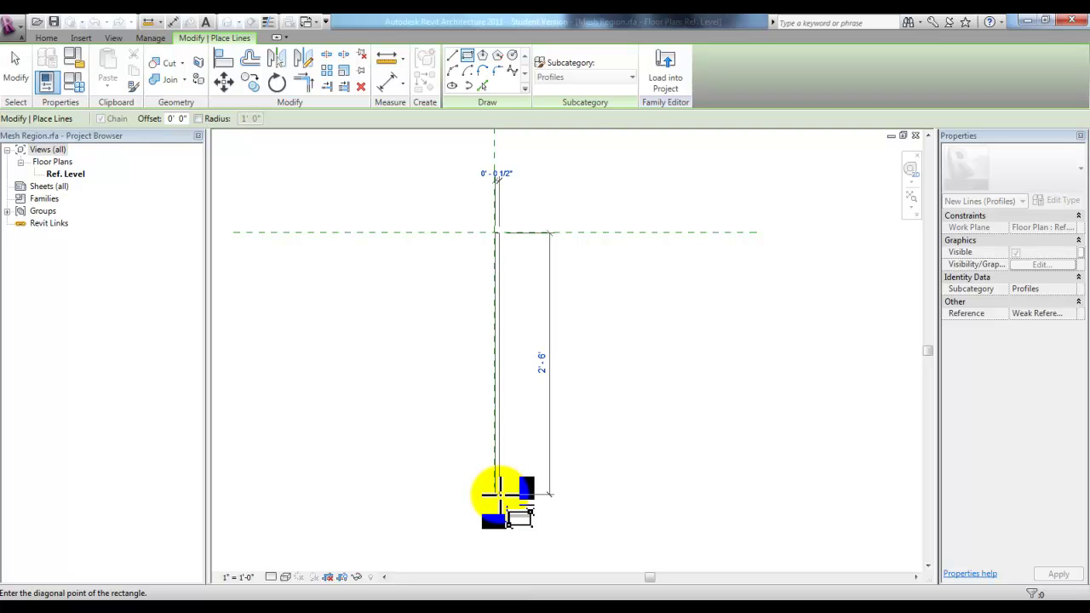
pyautogui.click(500, 492)
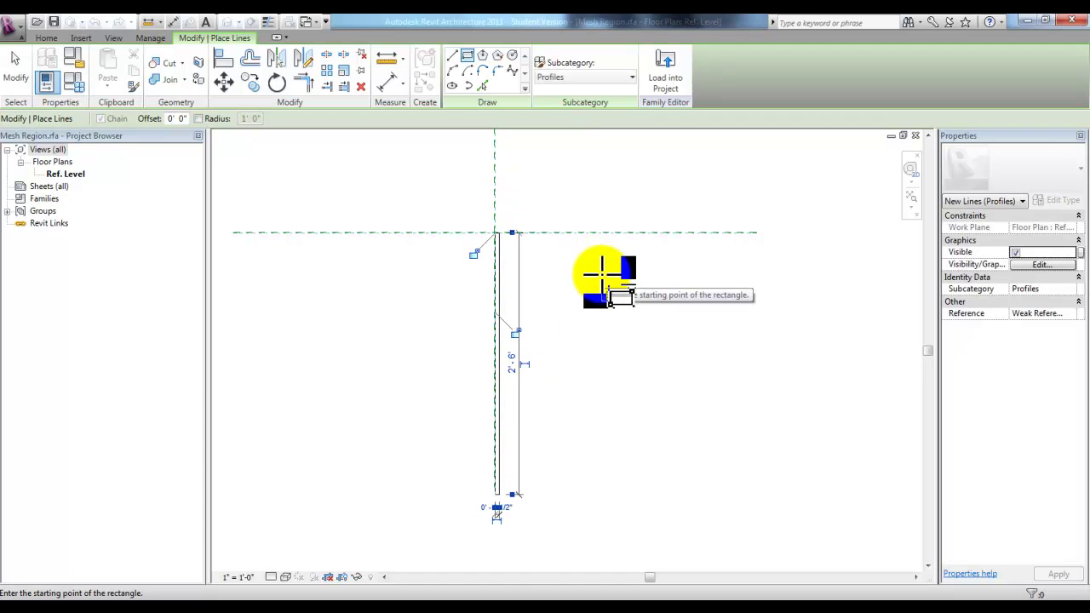
pyautogui.click(53, 21)
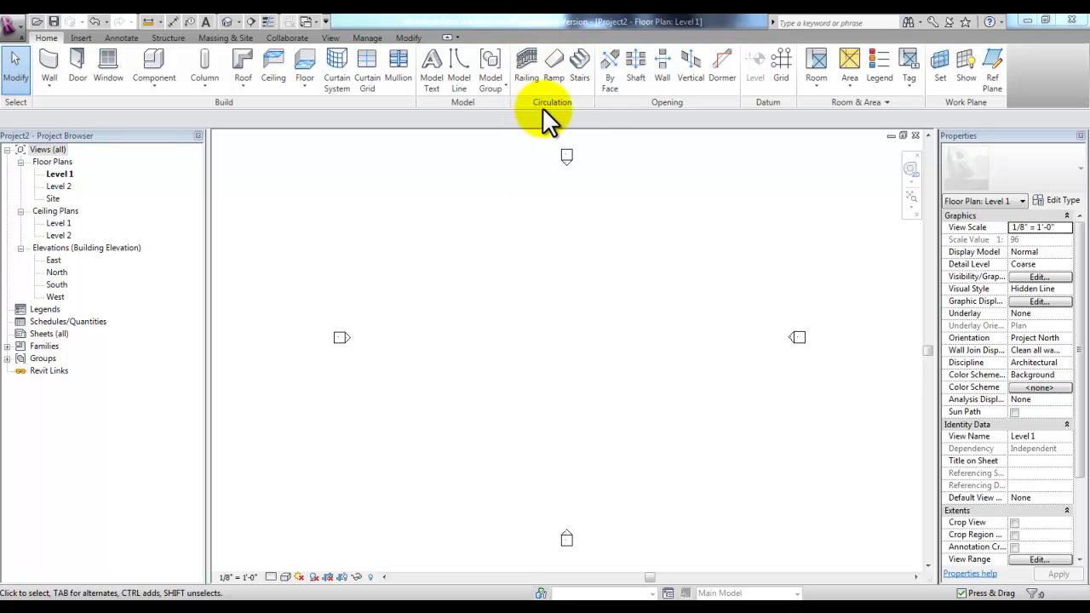
# Step: In Project2, create a railing on Level 1 from a straight horizontal path about 56'-6" long
pyautogui.click(529, 79)
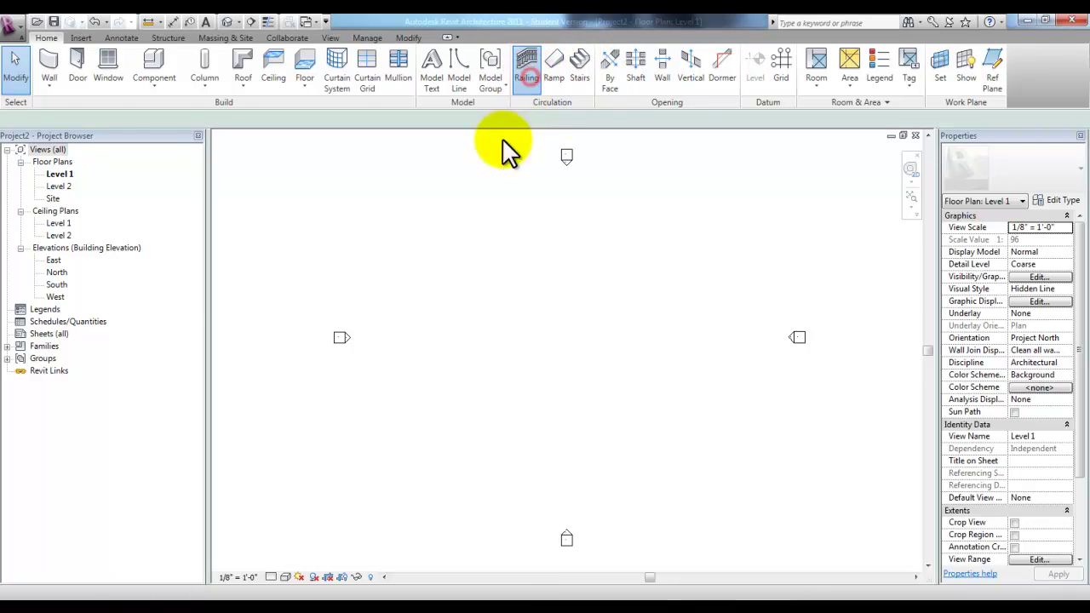
pyautogui.click(451, 274)
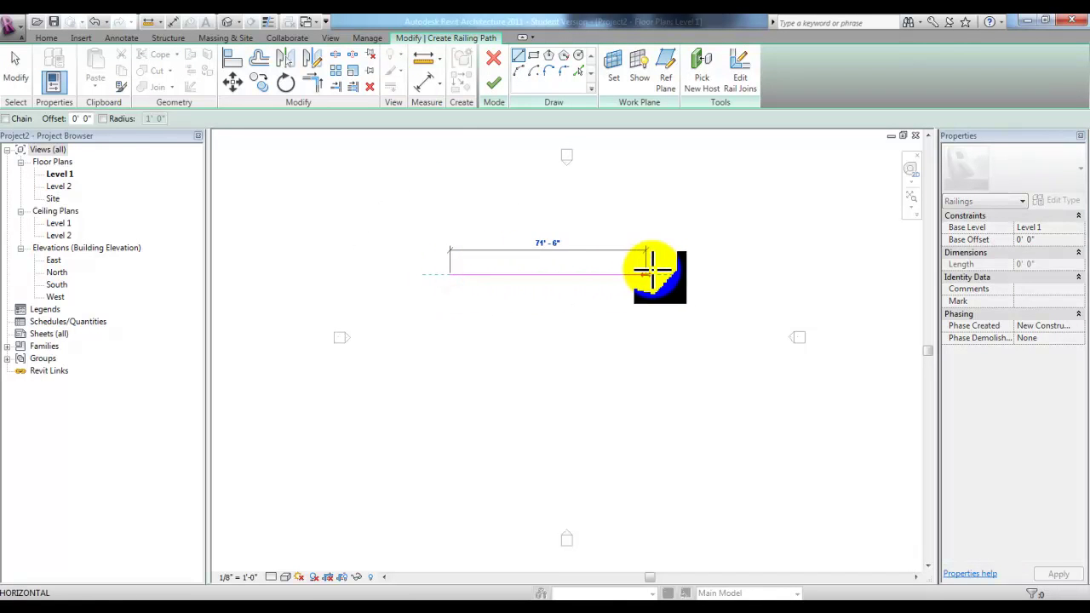
pyautogui.click(604, 273)
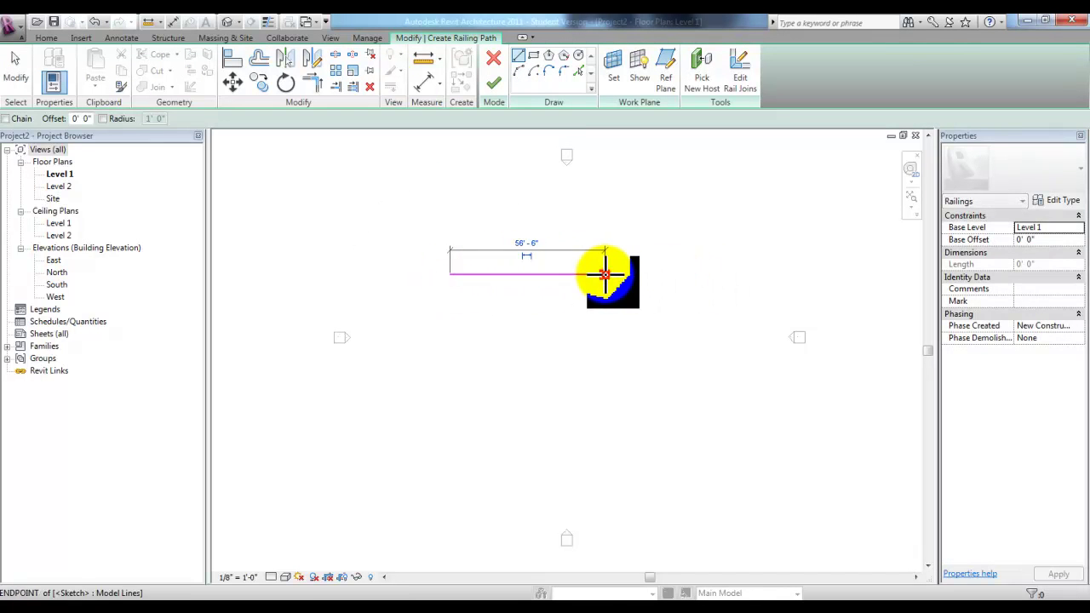
pyautogui.click(493, 80)
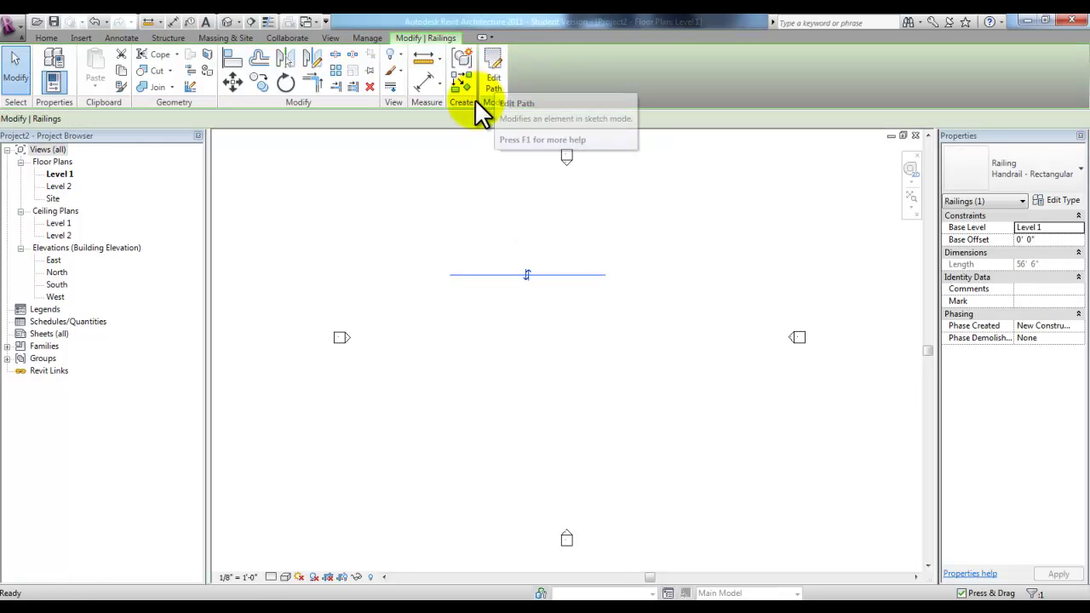
# Step: Open the default 3D view and inspect the balusters and handrail at the near end of the railing
pyautogui.click(226, 21)
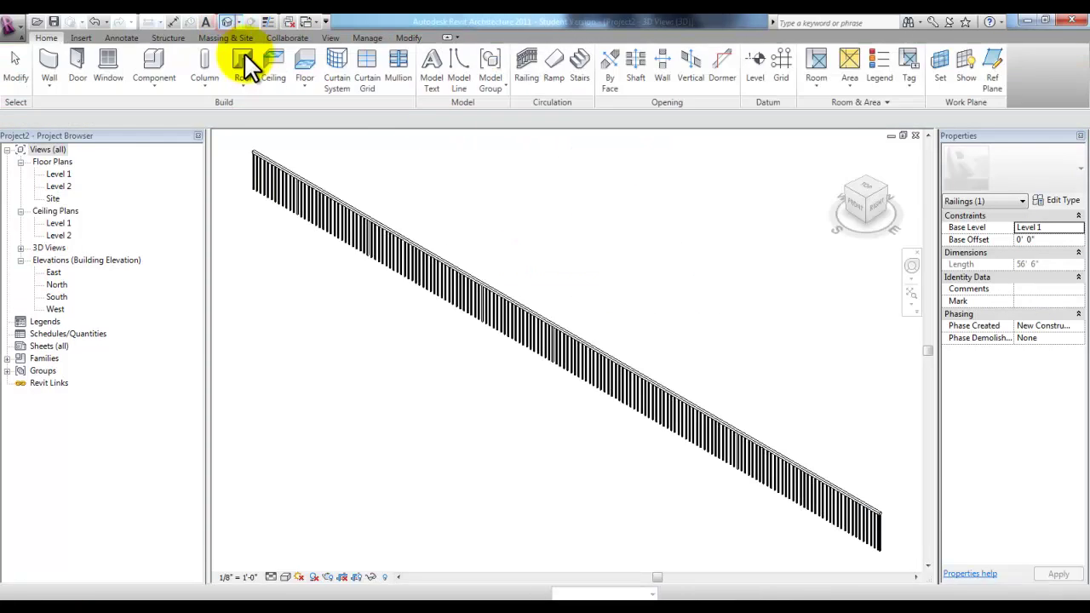
pyautogui.moveTo(753, 426); pyautogui.dragTo(652, 301, button='middle')
pyautogui.scroll(4, 625, 384)
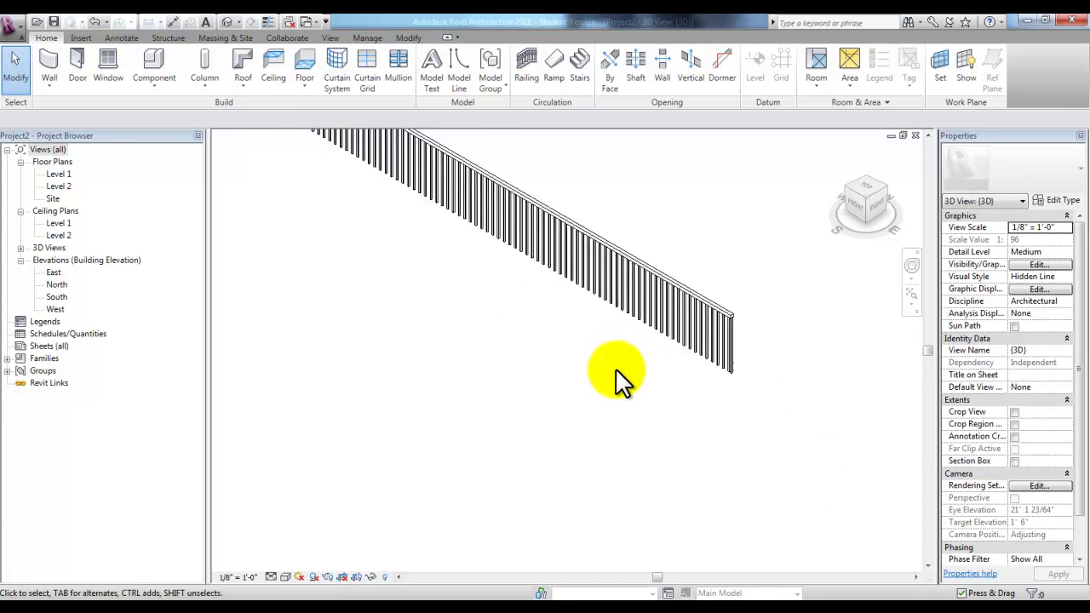
pyautogui.moveTo(615, 352); pyautogui.dragTo(630, 431, button='middle')
pyautogui.scroll(2, 574, 382)
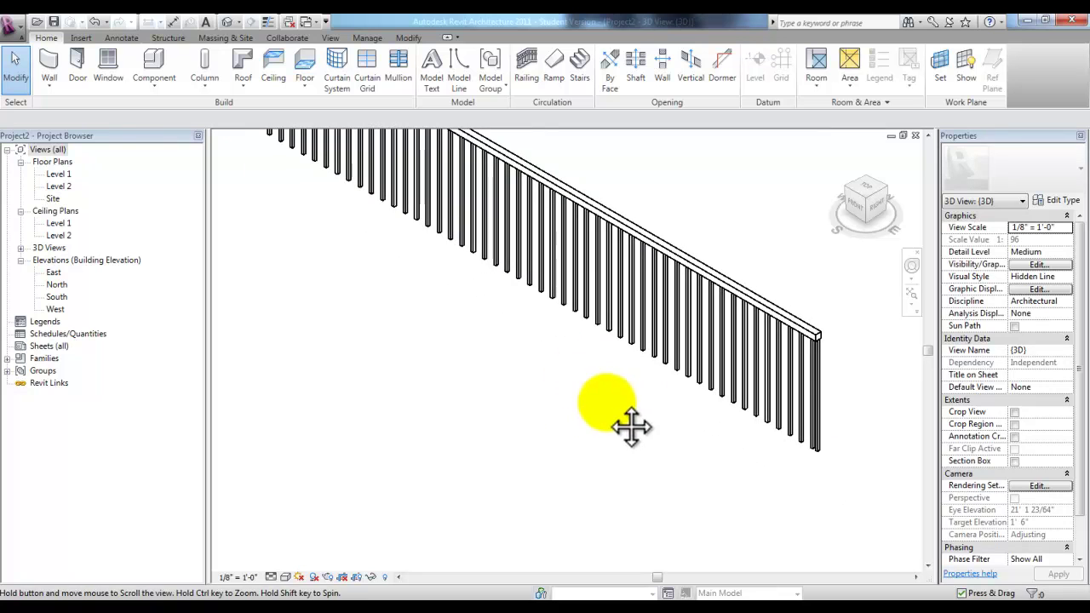
pyautogui.scroll(-2, 631, 431)
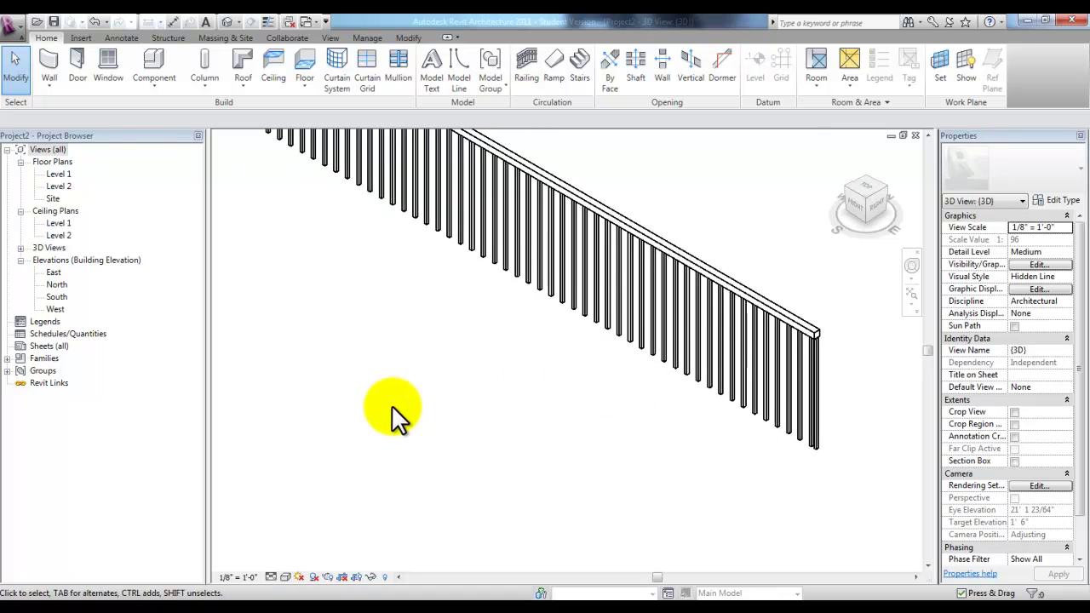
# Step: Start a new railing and duplicate the Handrail - Rectangular type as Railing - Wire Mesh
pyautogui.click(523, 65)
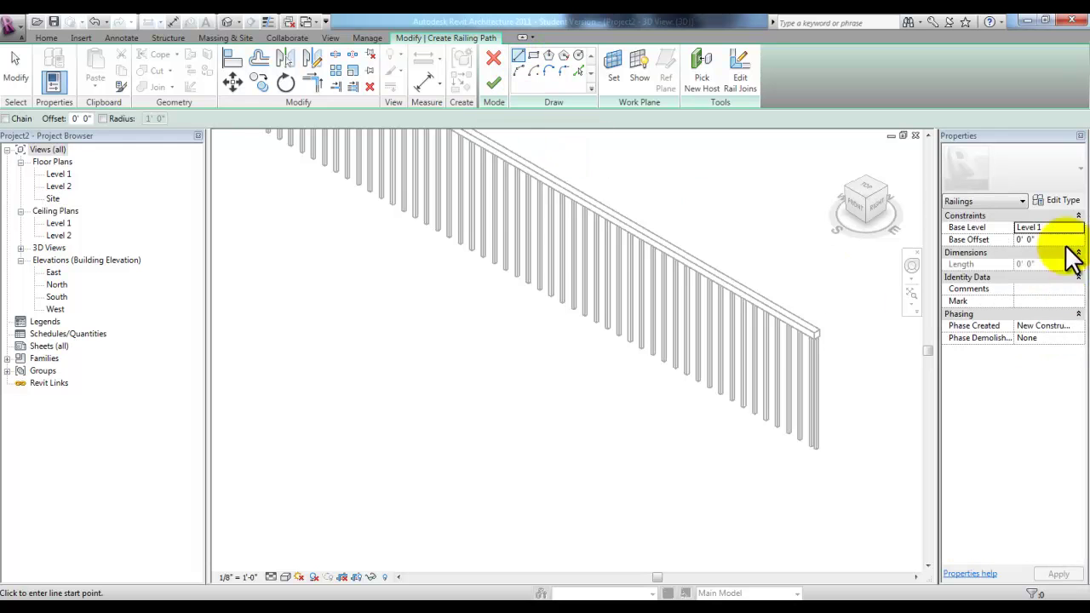
pyautogui.click(1069, 201)
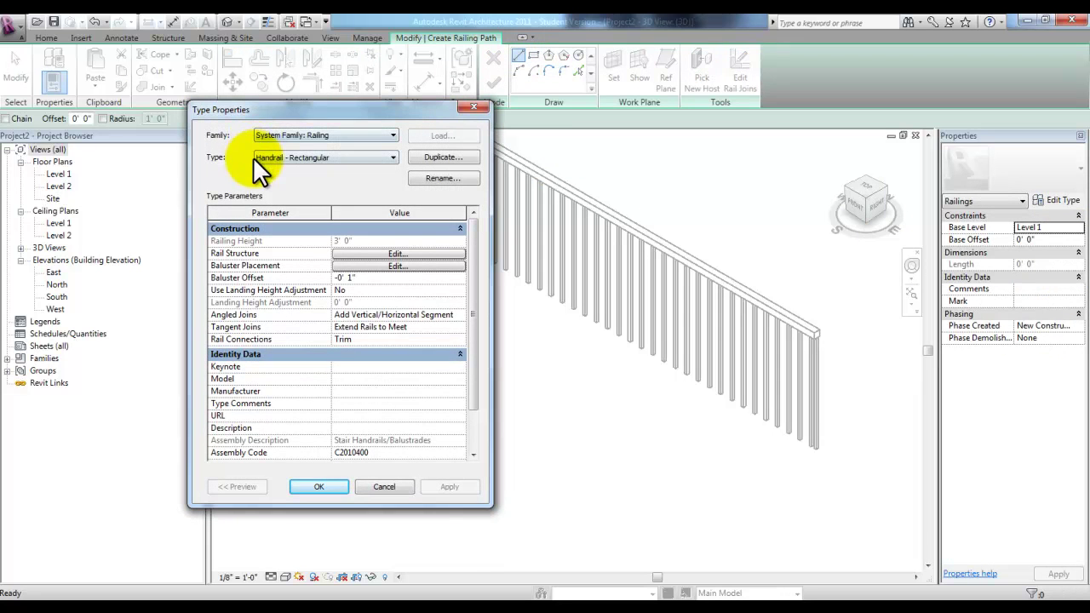
pyautogui.click(390, 157)
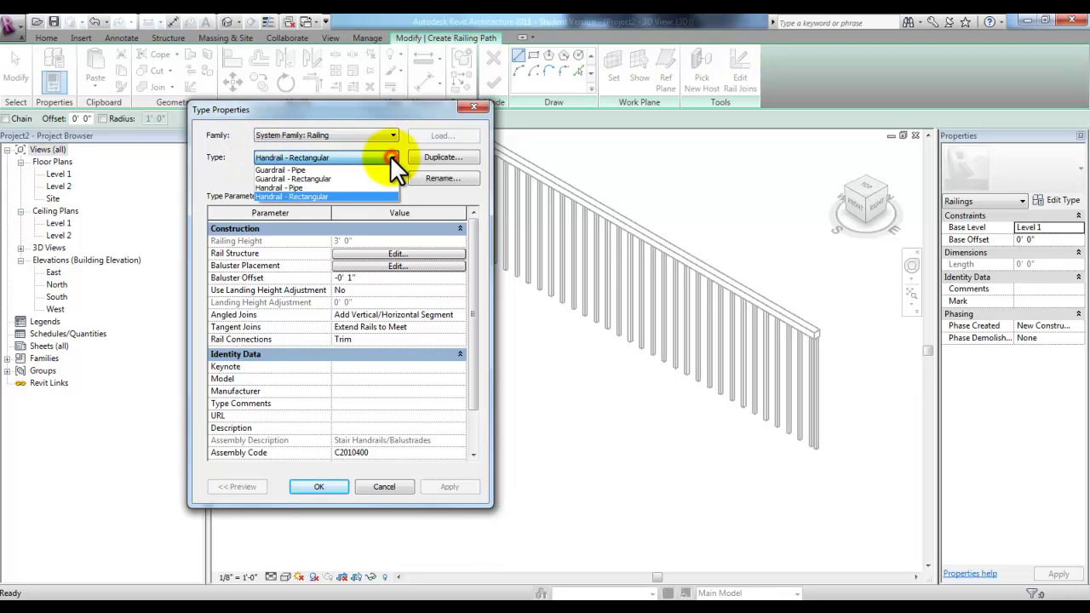
pyautogui.click(390, 156)
pyautogui.click(433, 156)
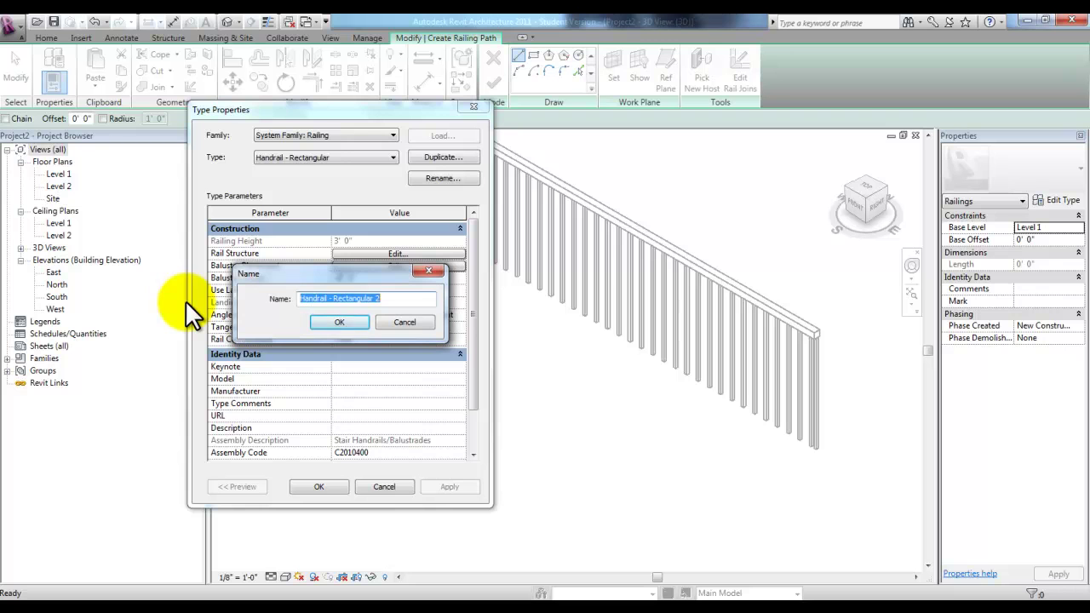
pyautogui.write('Railing - Wire Mesh')
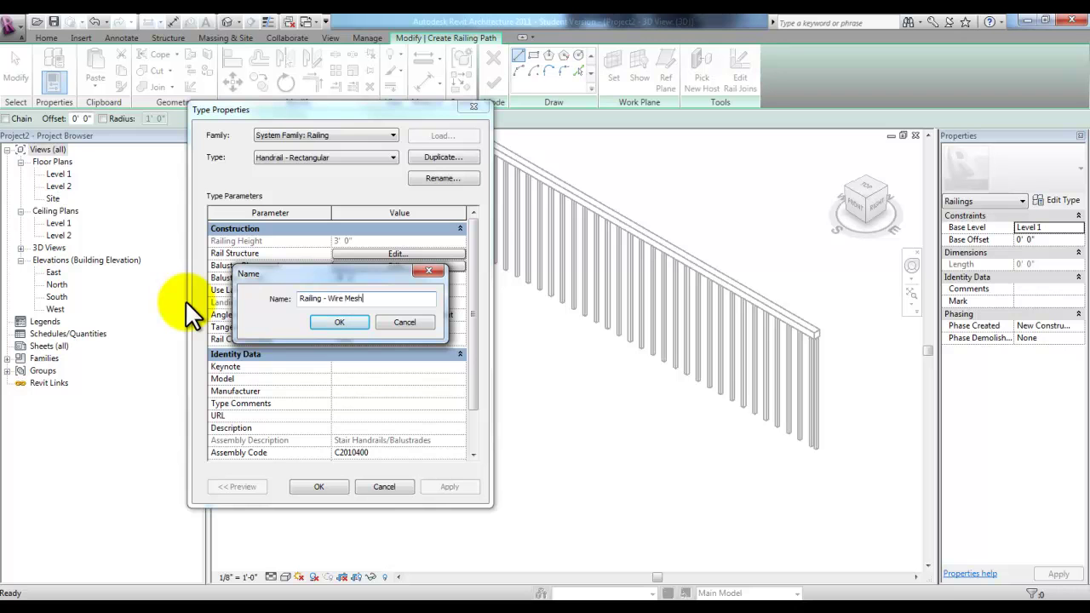
pyautogui.click(340, 323)
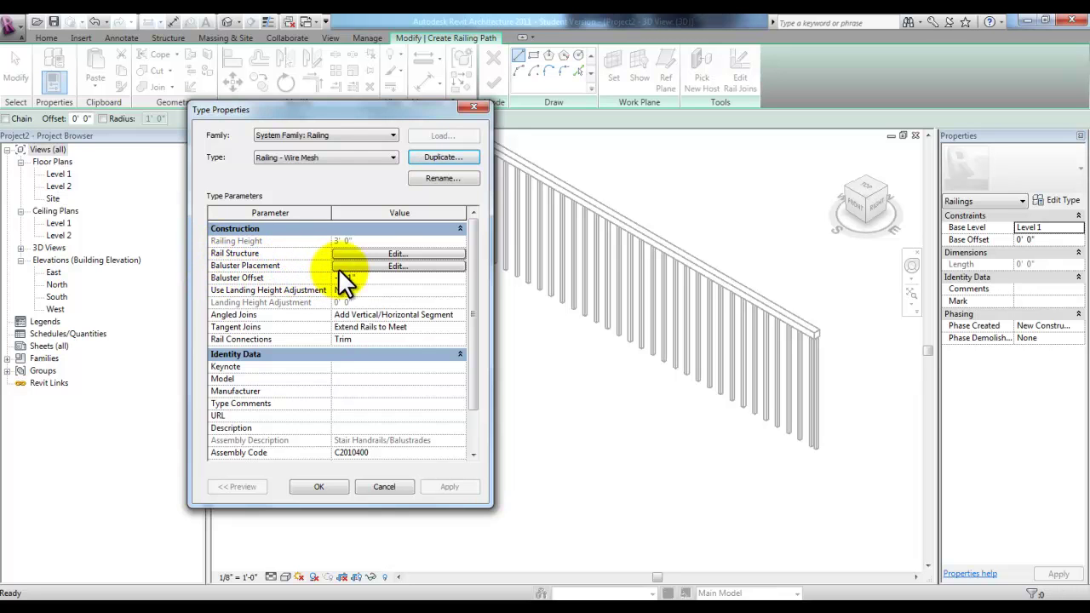
# Step: Set the regular baluster's distance from previous to 4' in the baluster placement of the wire mesh railing type
pyautogui.click(398, 266)
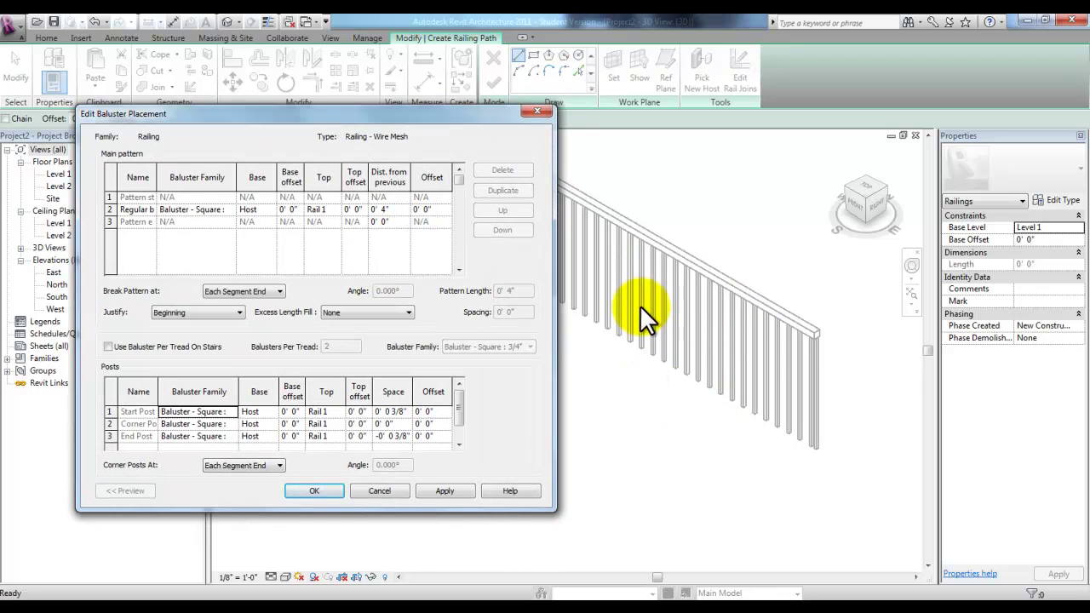
pyautogui.click(391, 209)
pyautogui.click(391, 209)
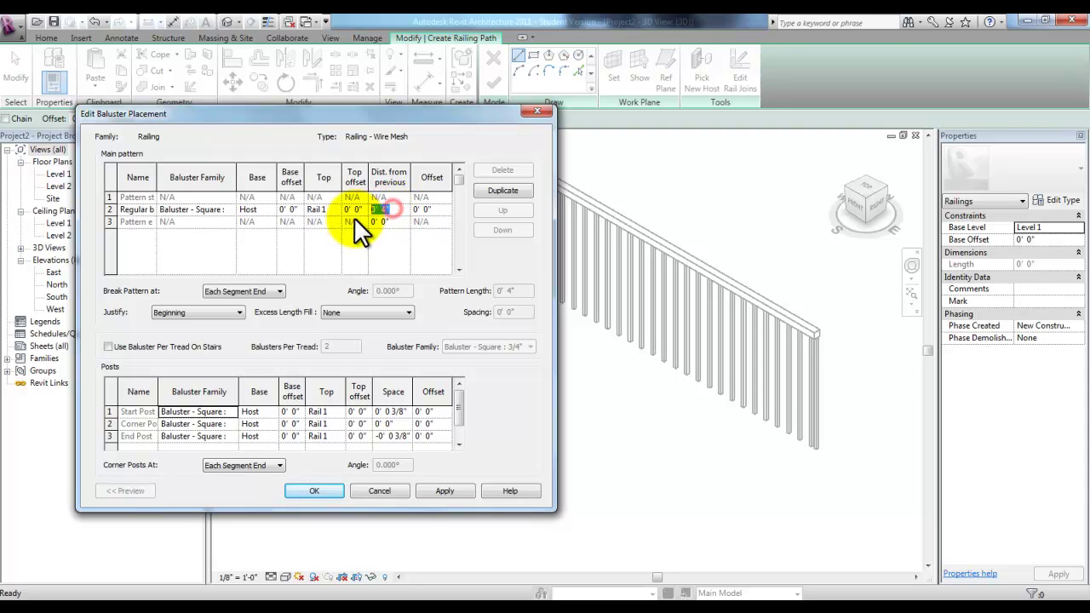
pyautogui.write('4')
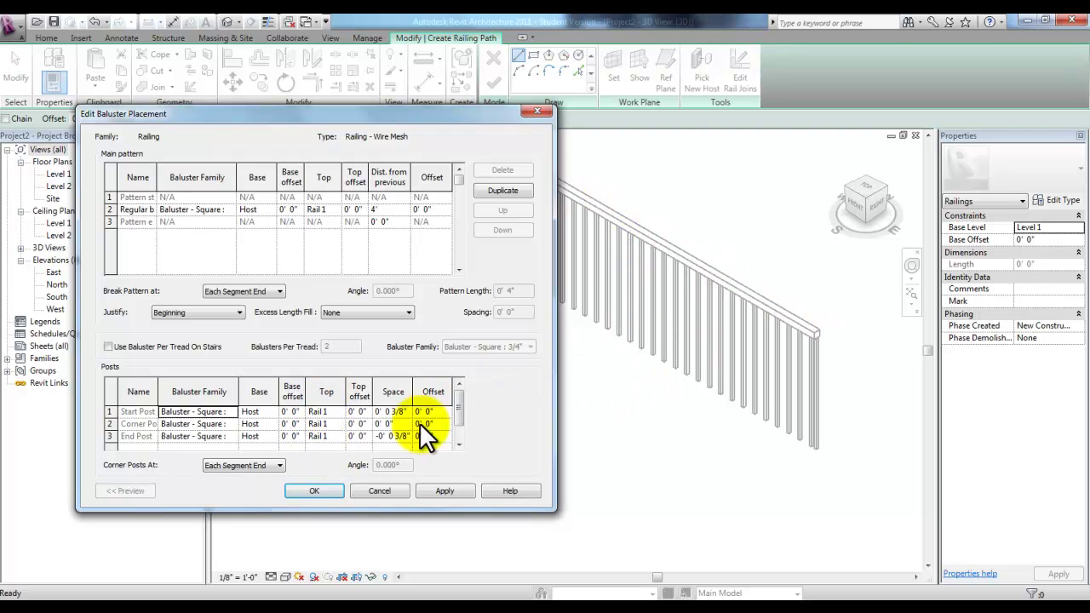
pyautogui.click(302, 491)
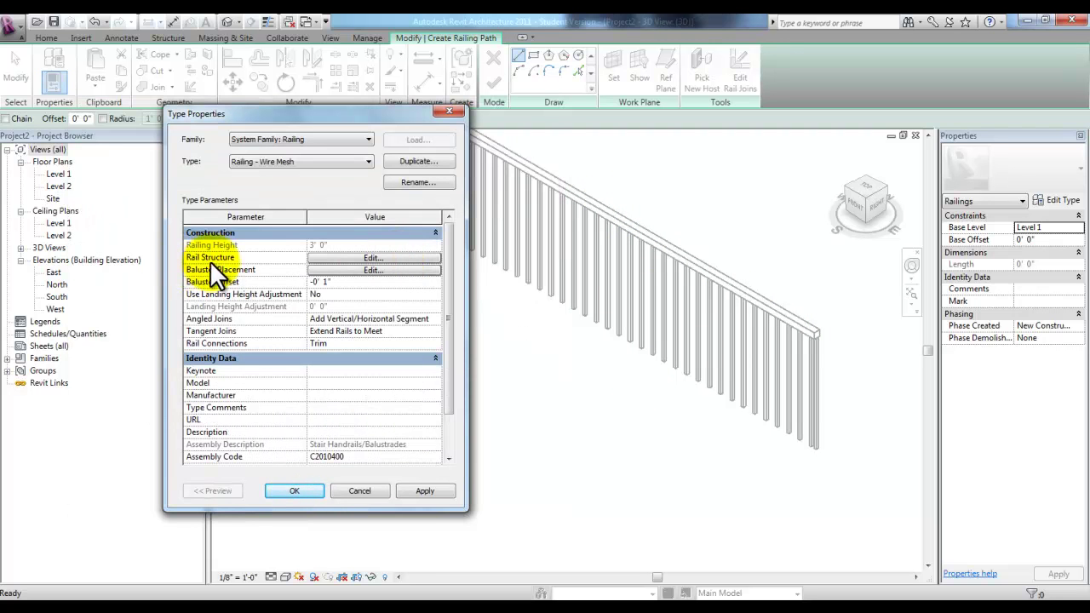
# Step: Duplicate the existing rail in the rail structure and name the upper entry Rail 1 and the lower one Rail 2
pyautogui.click(351, 258)
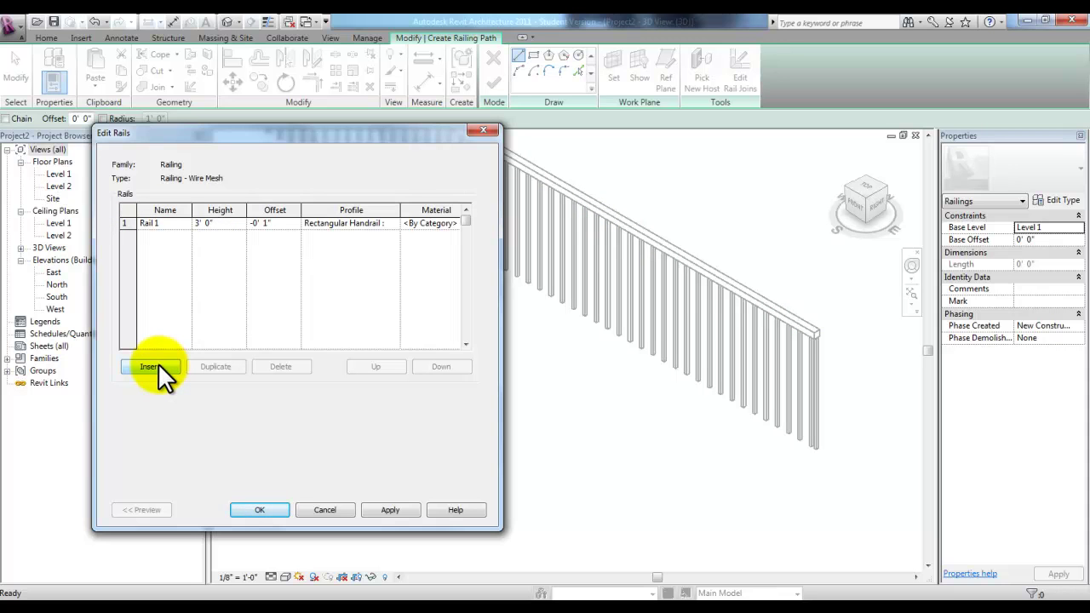
pyautogui.click(128, 224)
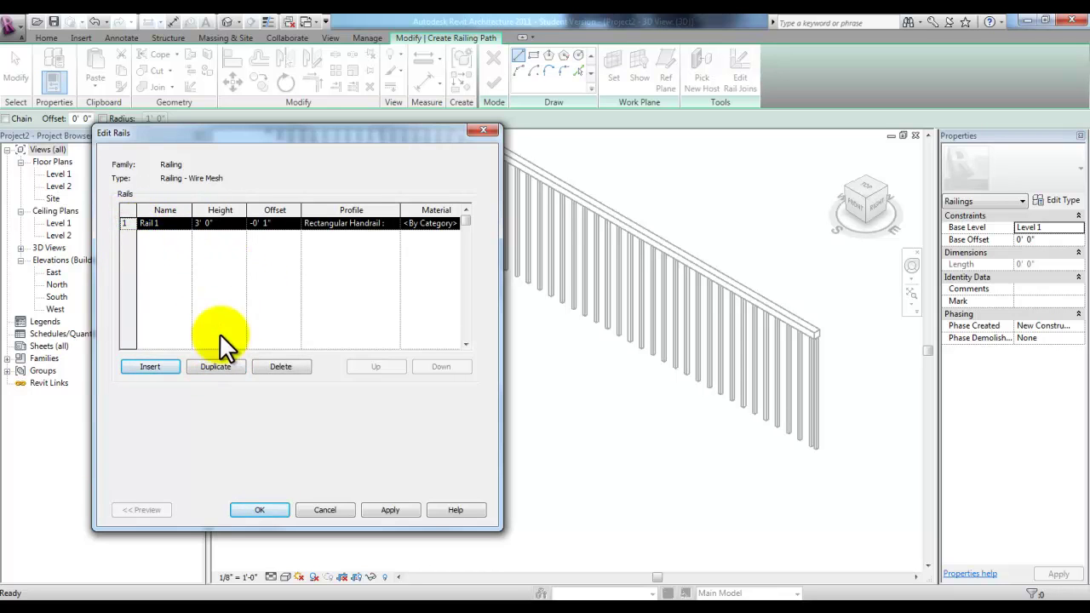
pyautogui.click(218, 367)
pyautogui.click(181, 225)
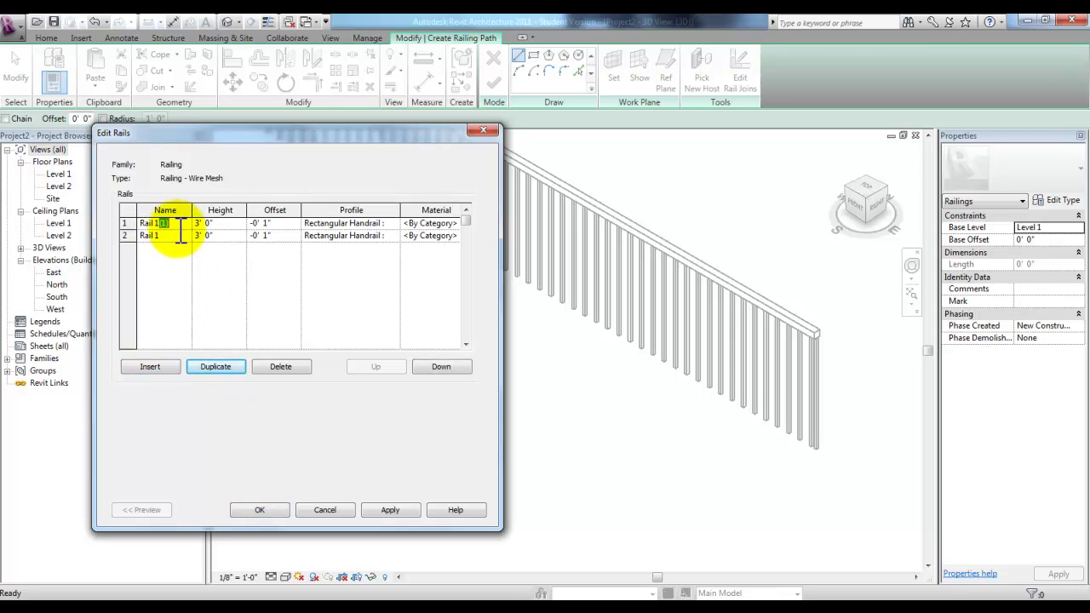
pyautogui.click(154, 232)
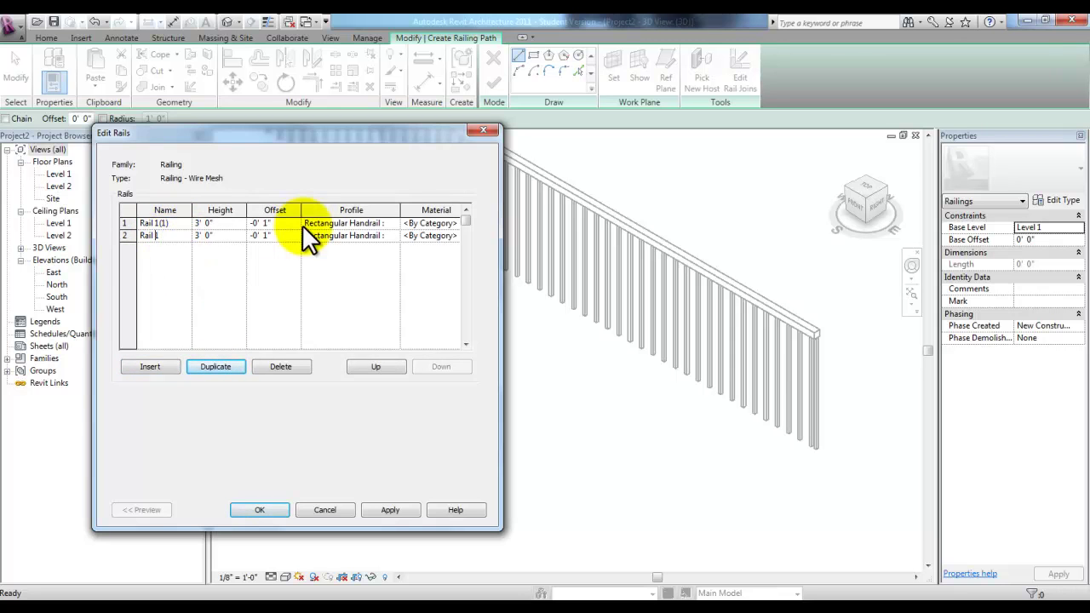
pyautogui.write('2')
pyautogui.click(217, 224)
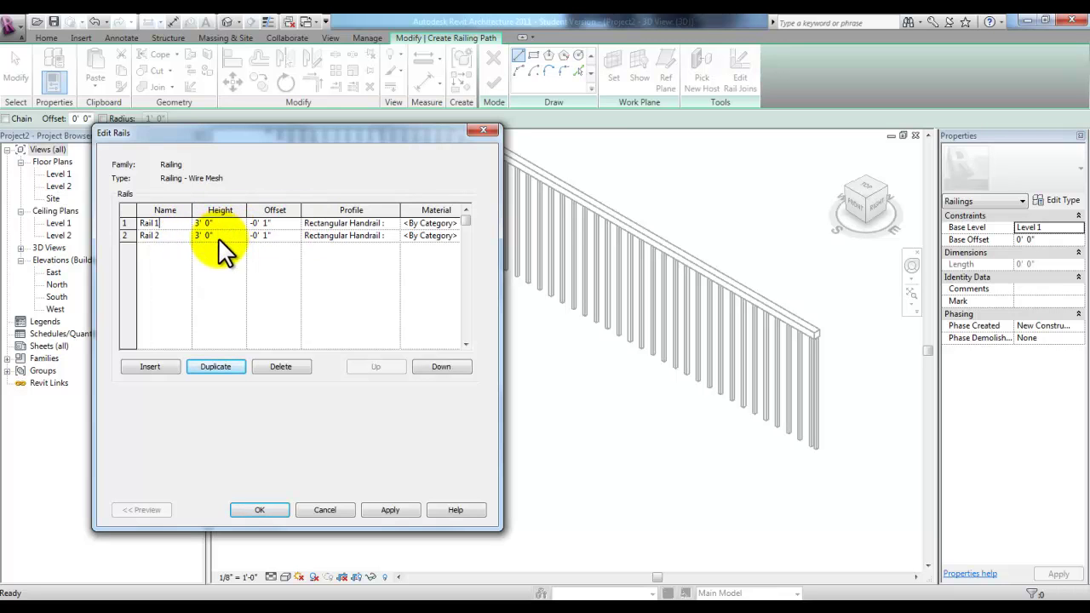
# Step: Set Rail 2's height to 4" and insert a new rail named Wire Mesh between Rail 1 and Rail 2
pyautogui.click(217, 235)
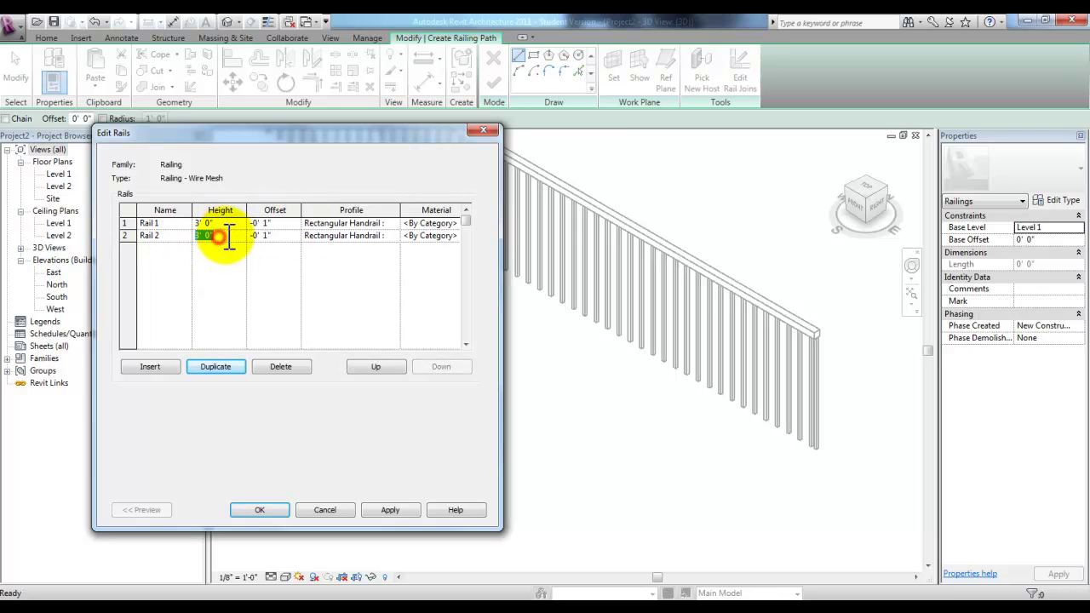
pyautogui.write('4"')
pyautogui.click(140, 369)
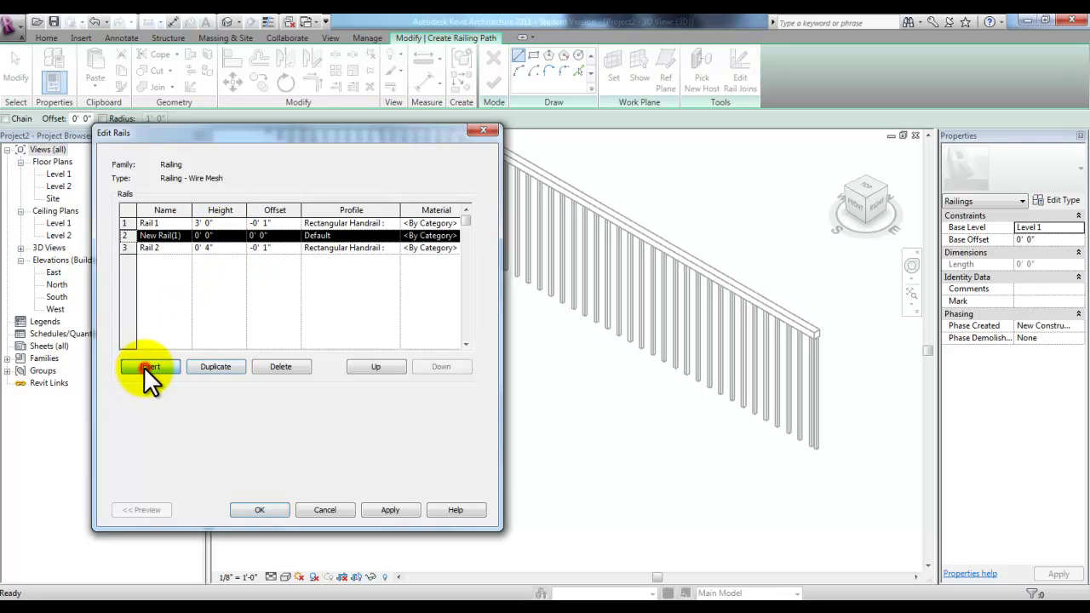
pyautogui.click(183, 233)
pyautogui.click(184, 234)
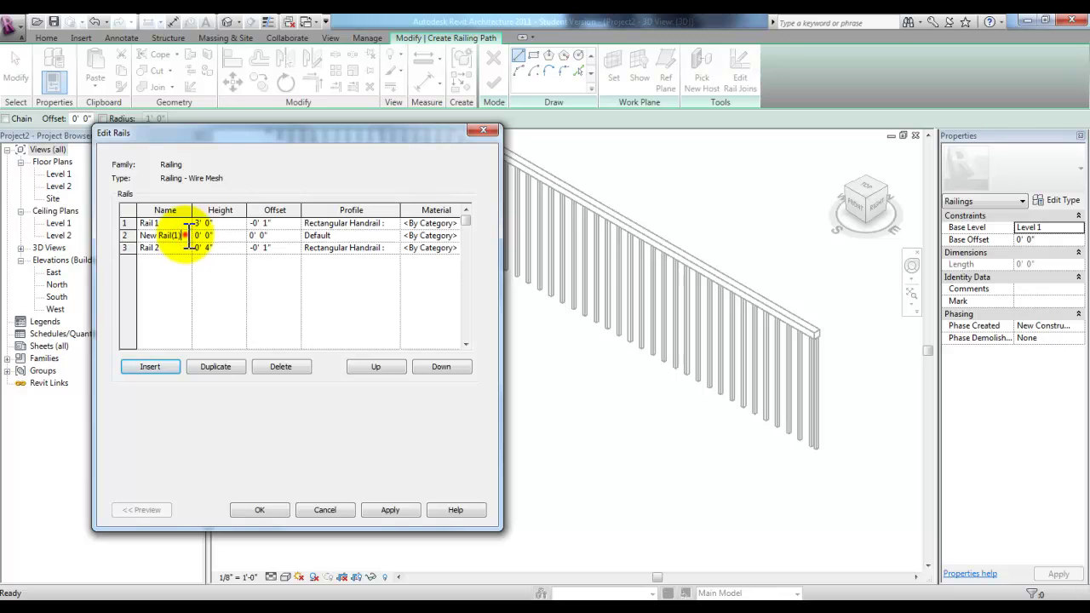
pyautogui.write('Wire M')
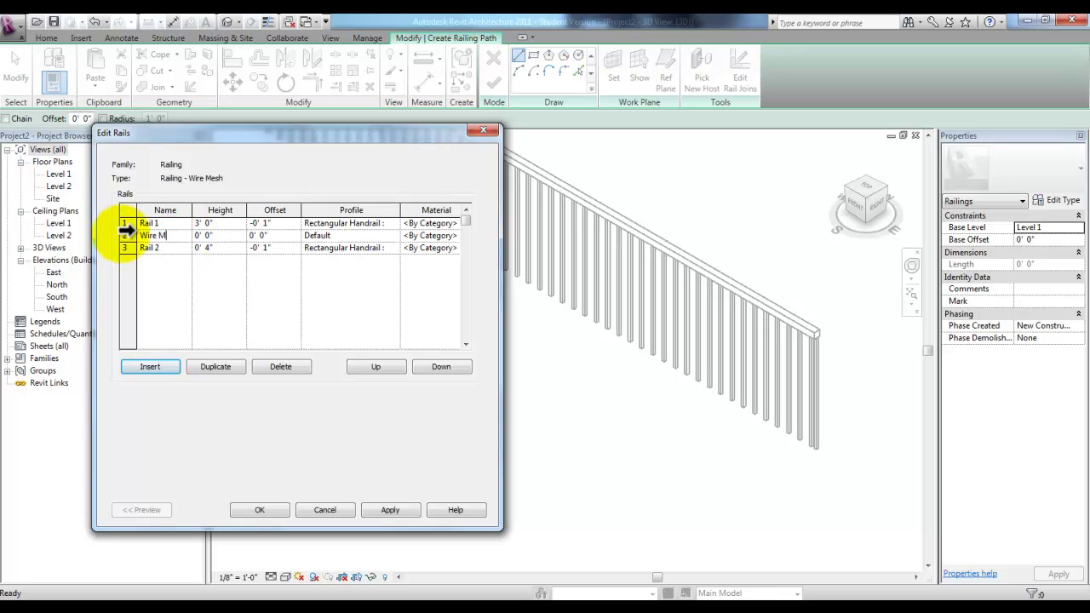
pyautogui.write('esh')
# Step: Set the Wire Mesh rail's height to 2' 10" and its offset to -0' 1"
pyautogui.click(225, 236)
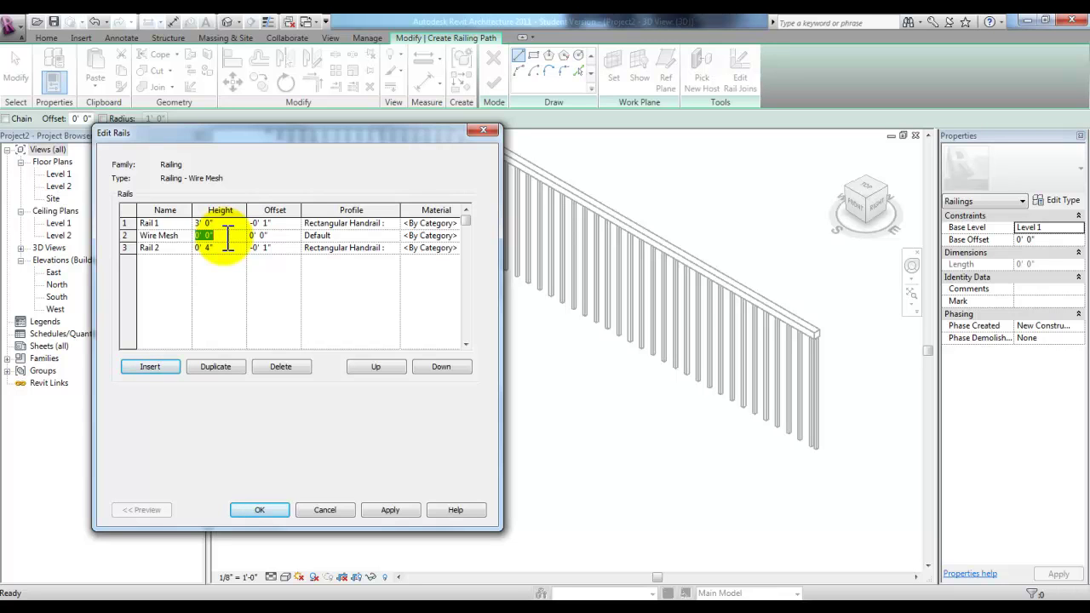
pyautogui.write('2\' 10"')
pyautogui.click(280, 236)
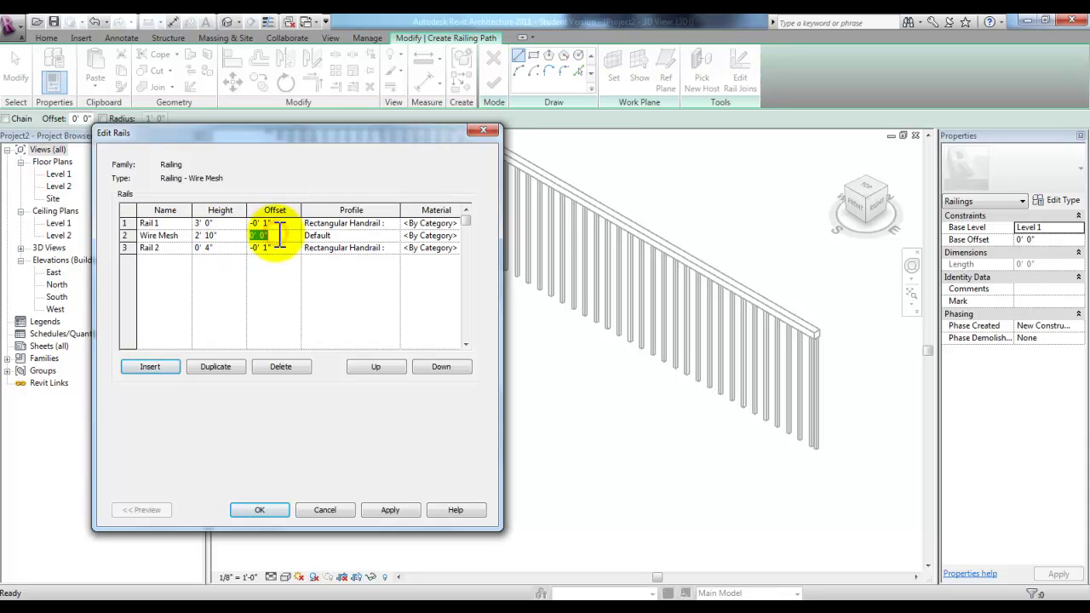
pyautogui.write("-0' 1")
pyautogui.write('"')
pyautogui.click(282, 209)
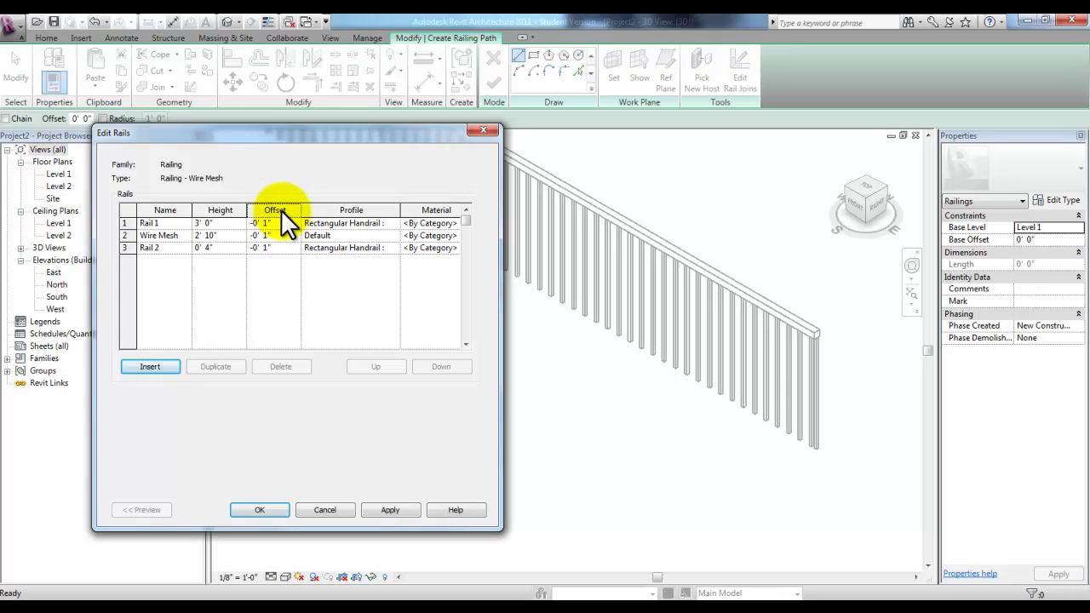
# Step: Assign the Mesh Region : Mesh Region profile to the Wire Mesh rail
pyautogui.click(392, 234)
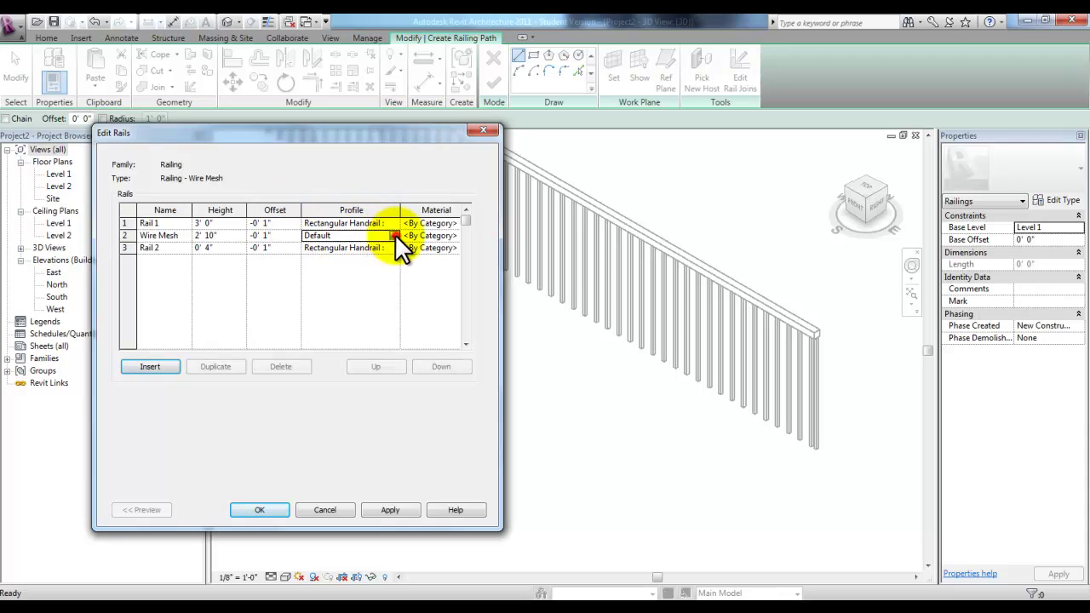
pyautogui.click(395, 235)
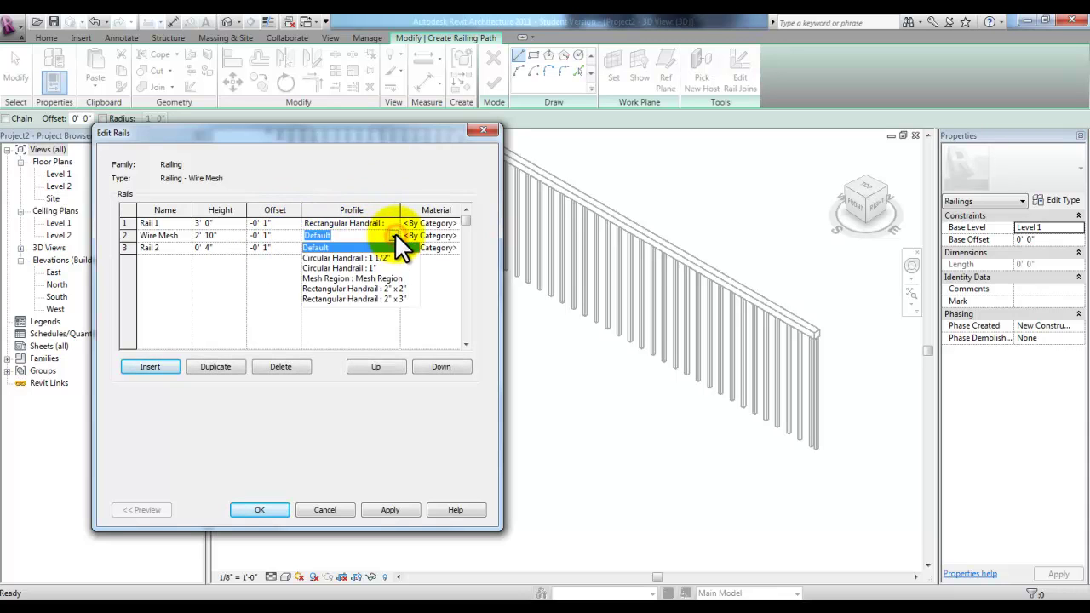
pyautogui.click(328, 278)
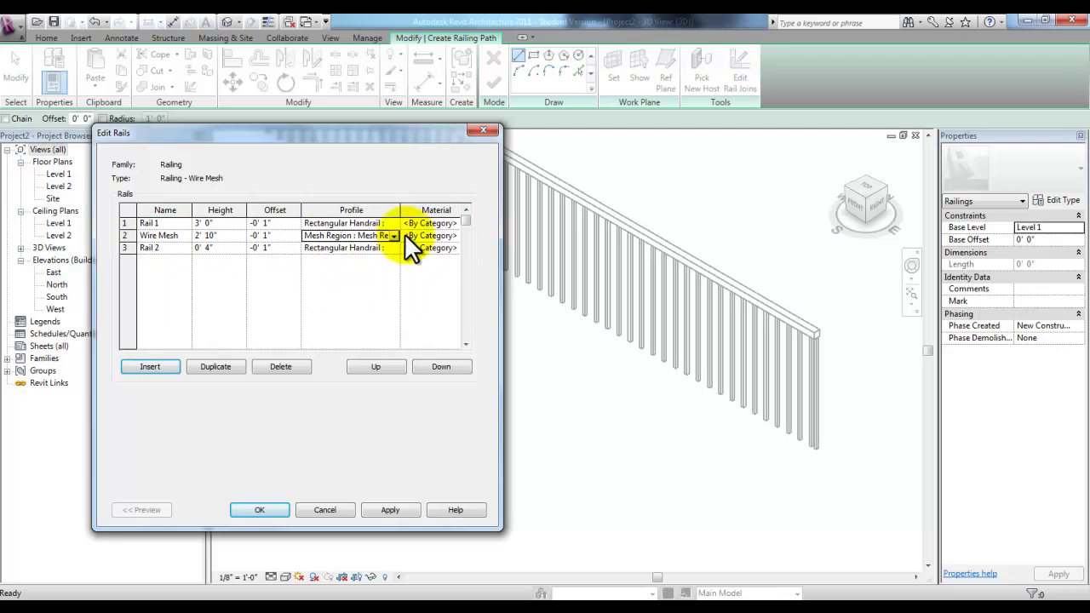
# Step: For the Wire Mesh rail's material, duplicate the Metal Panel material as Wire Mesh and select it
pyautogui.click(454, 233)
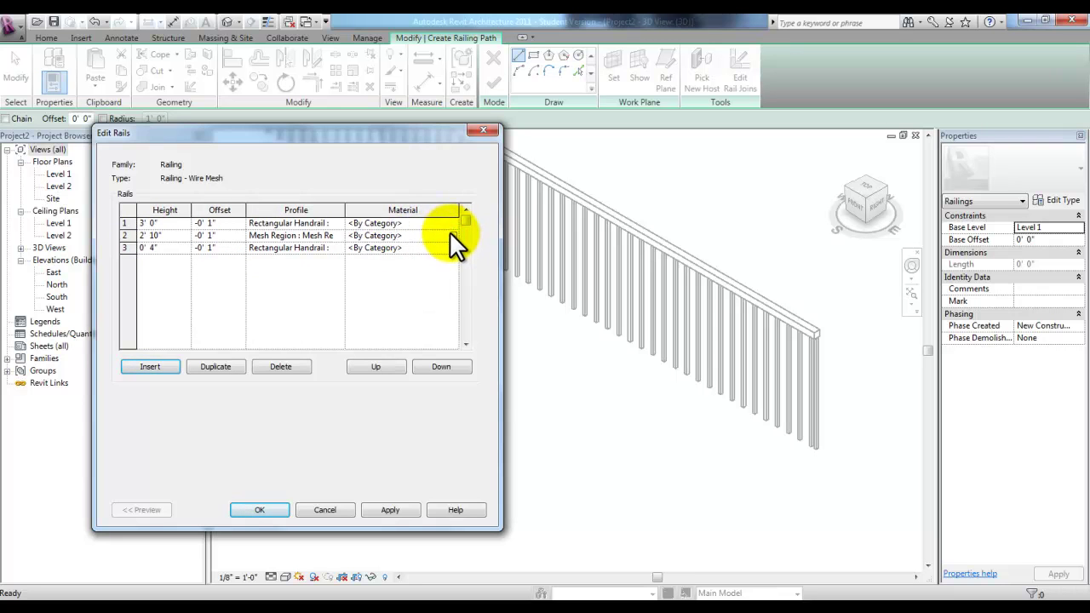
pyautogui.click(452, 230)
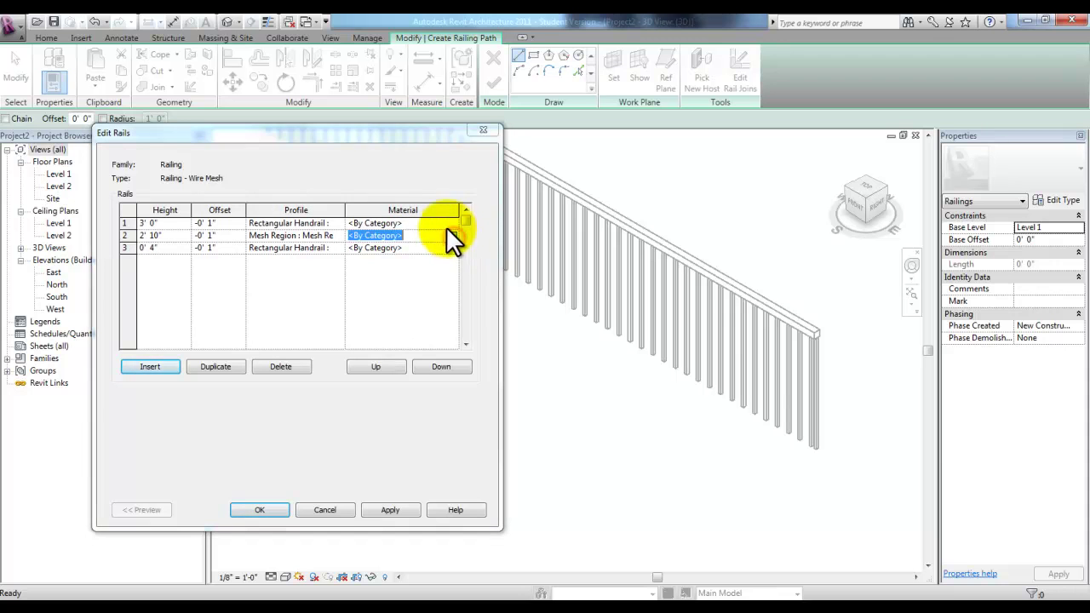
pyautogui.scroll(-10, 473, 314)
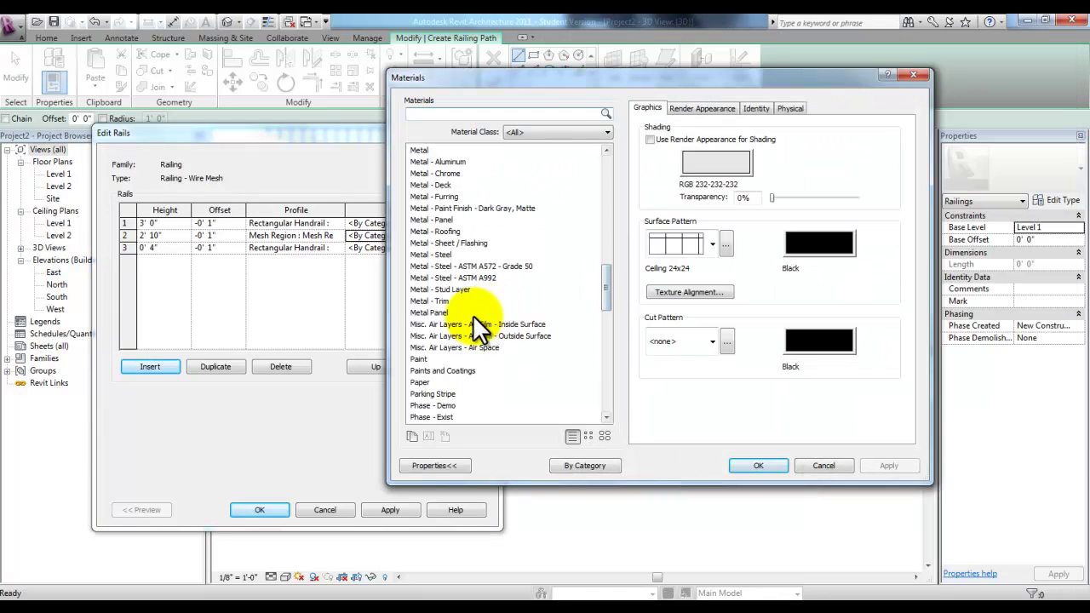
pyautogui.click(441, 312)
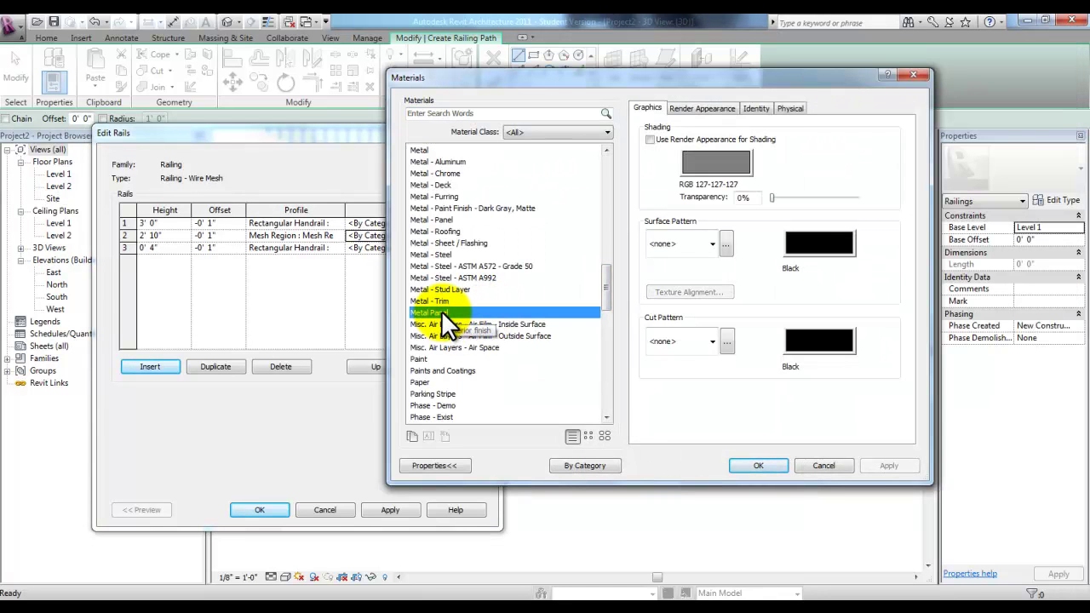
pyautogui.click(411, 434)
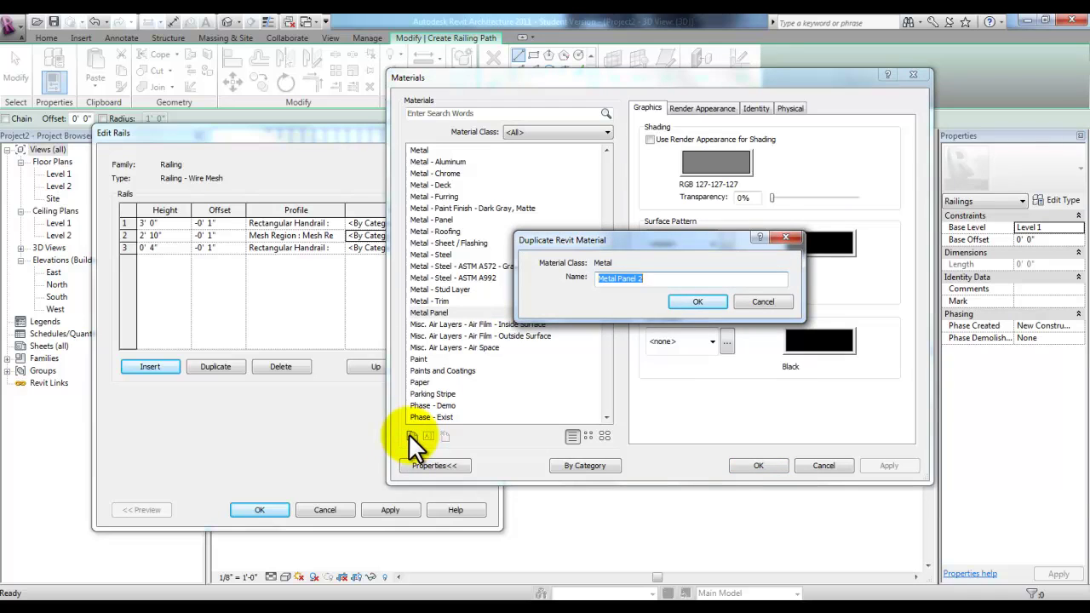
pyautogui.write('Wire Mesh')
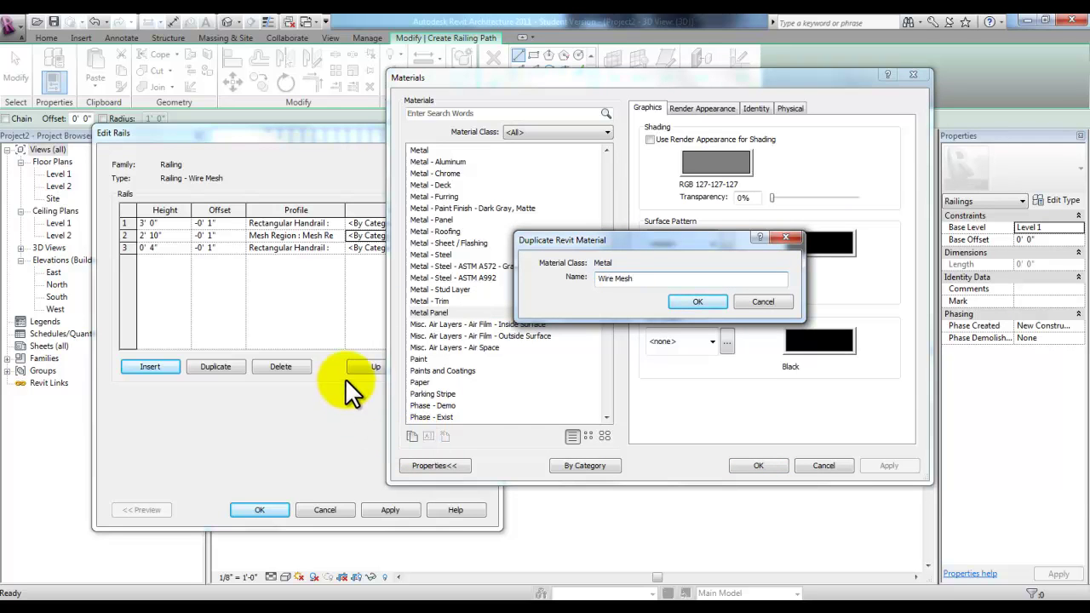
pyautogui.click(696, 302)
pyautogui.click(430, 302)
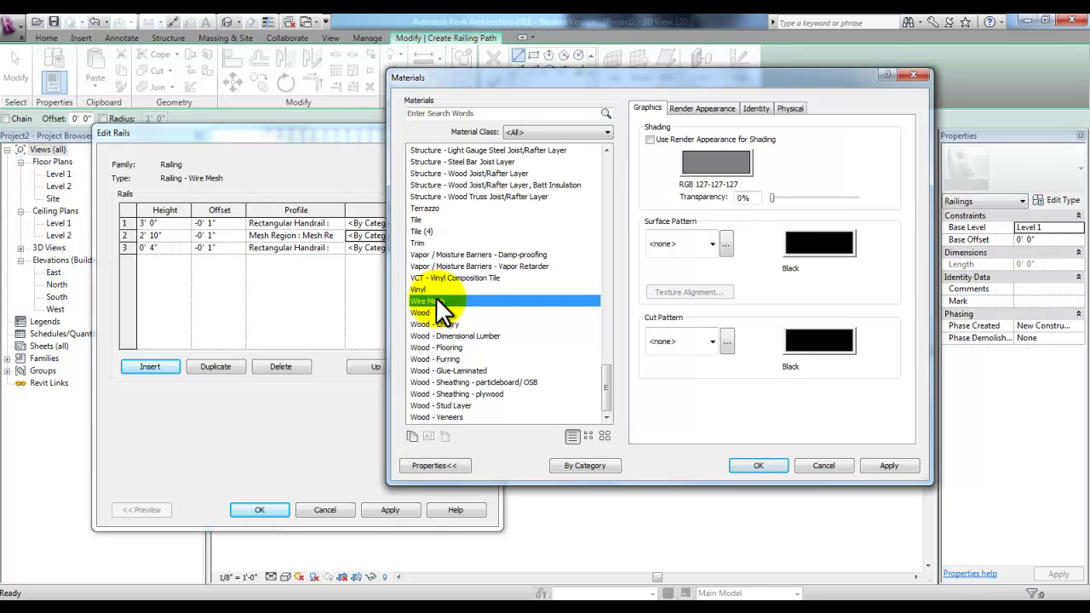
# Step: Create a new model surface pattern for the Wire Mesh material as a simple crosshatch with both line spacings at 2"
pyautogui.click(724, 246)
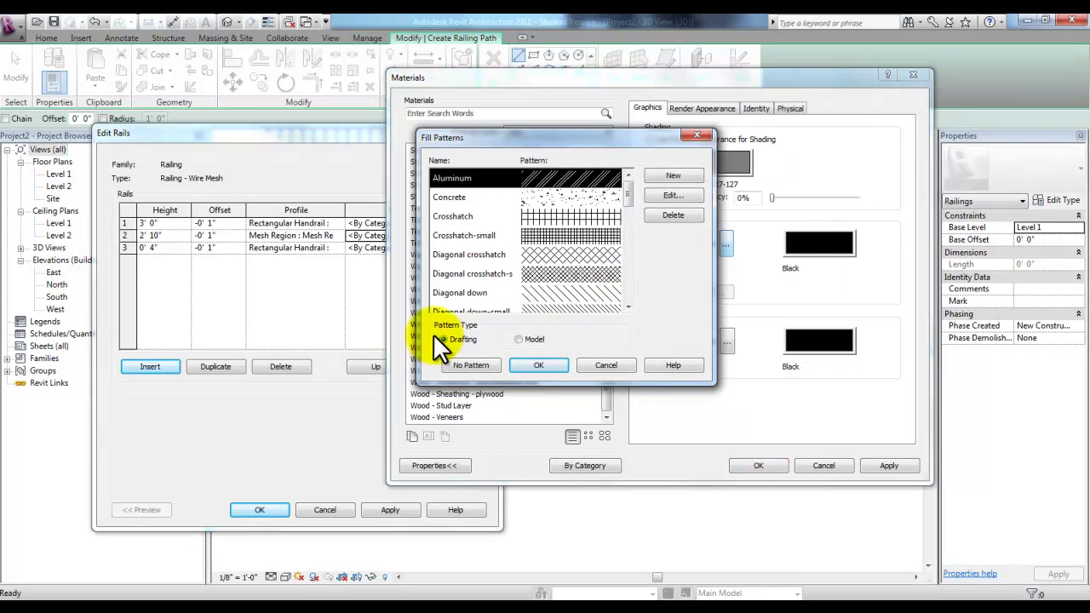
pyautogui.click(517, 339)
pyautogui.moveTo(627, 204)
pyautogui.mouseDown()
pyautogui.moveTo(626, 294)
pyautogui.moveTo(624, 184)
pyautogui.mouseUp()
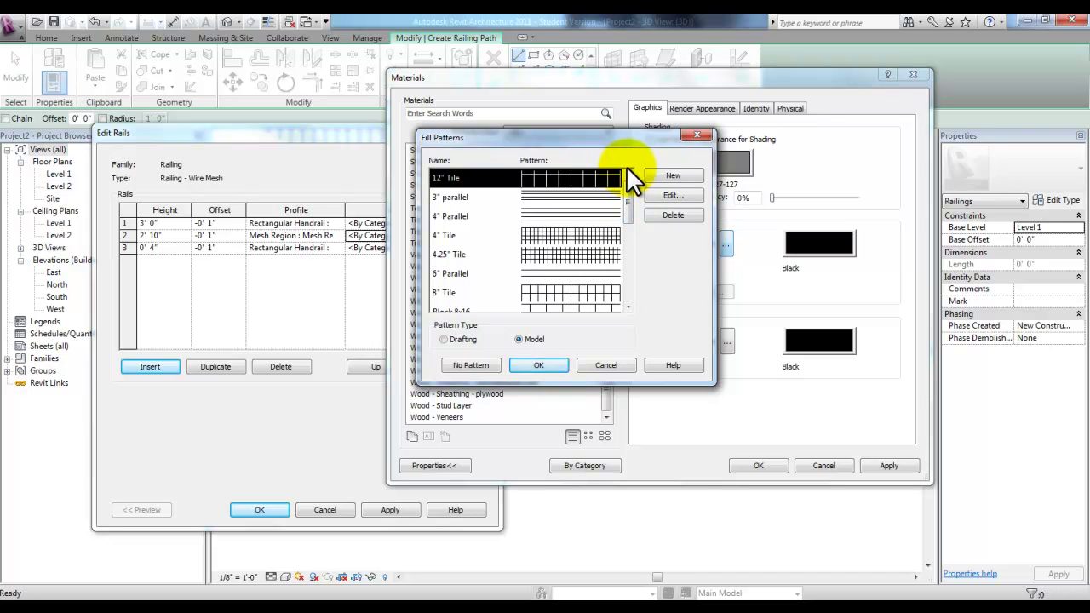
pyautogui.click(684, 174)
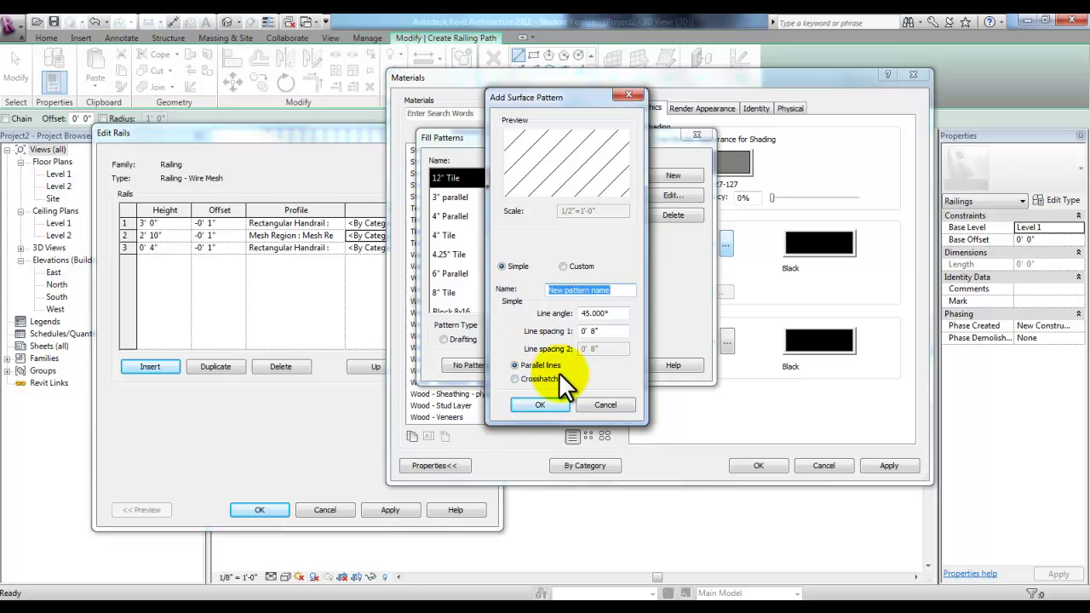
pyautogui.click(516, 379)
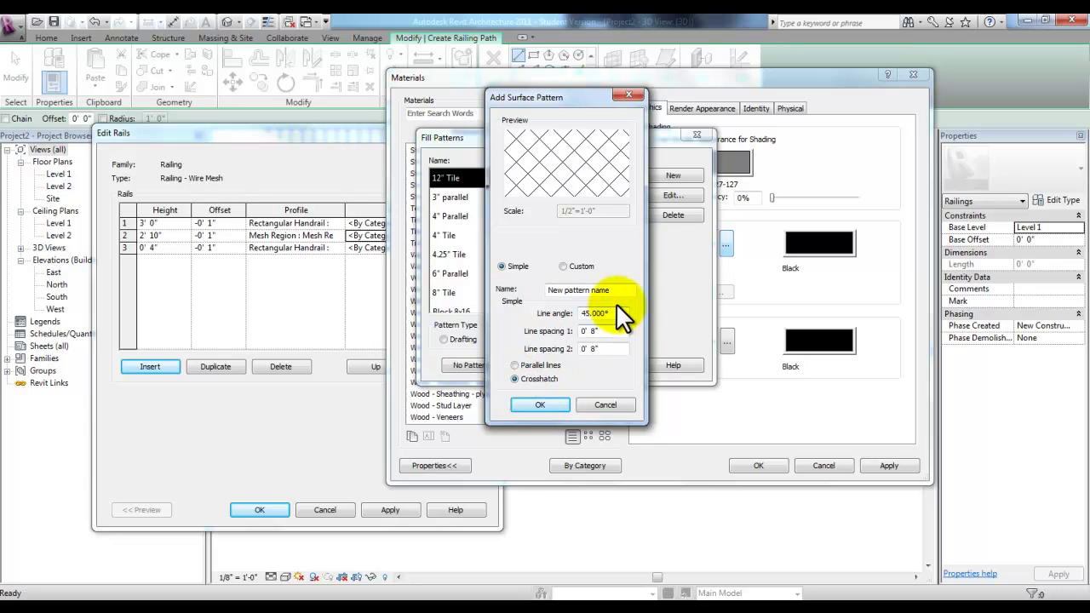
pyautogui.moveTo(603, 330); pyautogui.dragTo(533, 334)
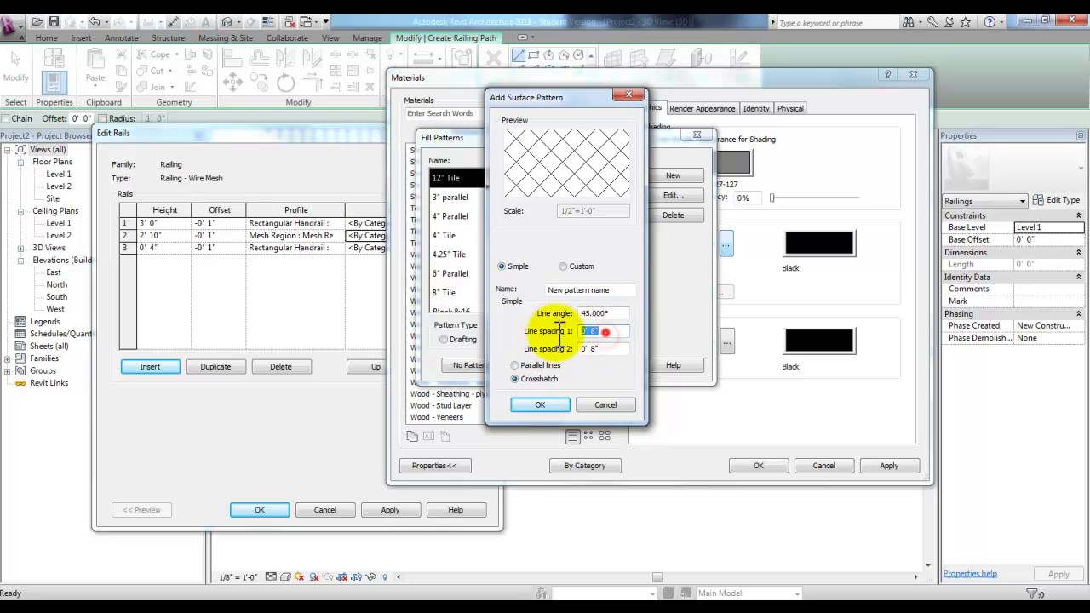
pyautogui.write('2')
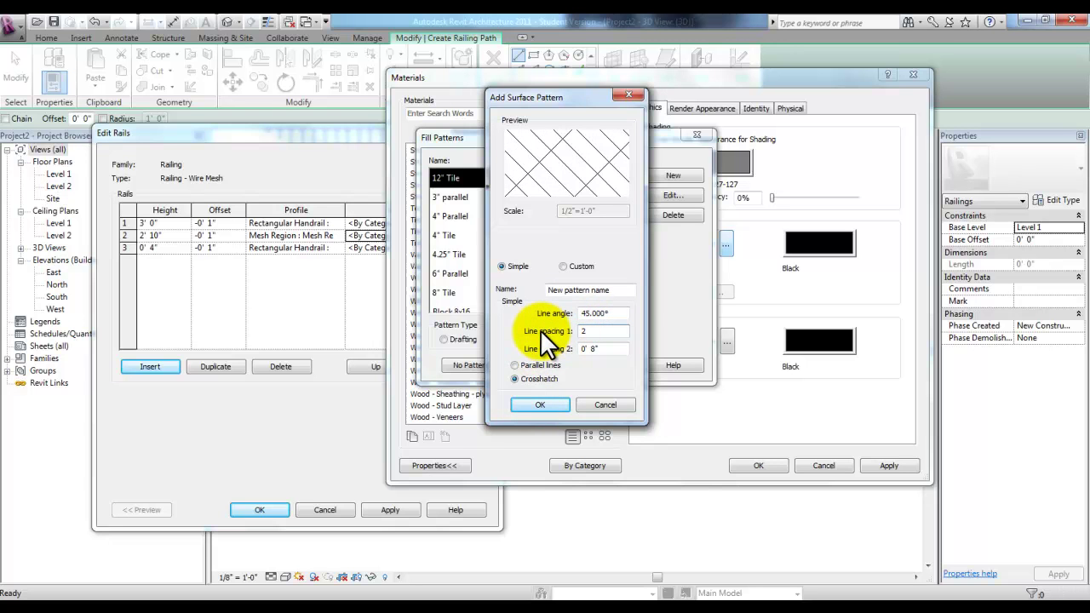
pyautogui.press('Tab')
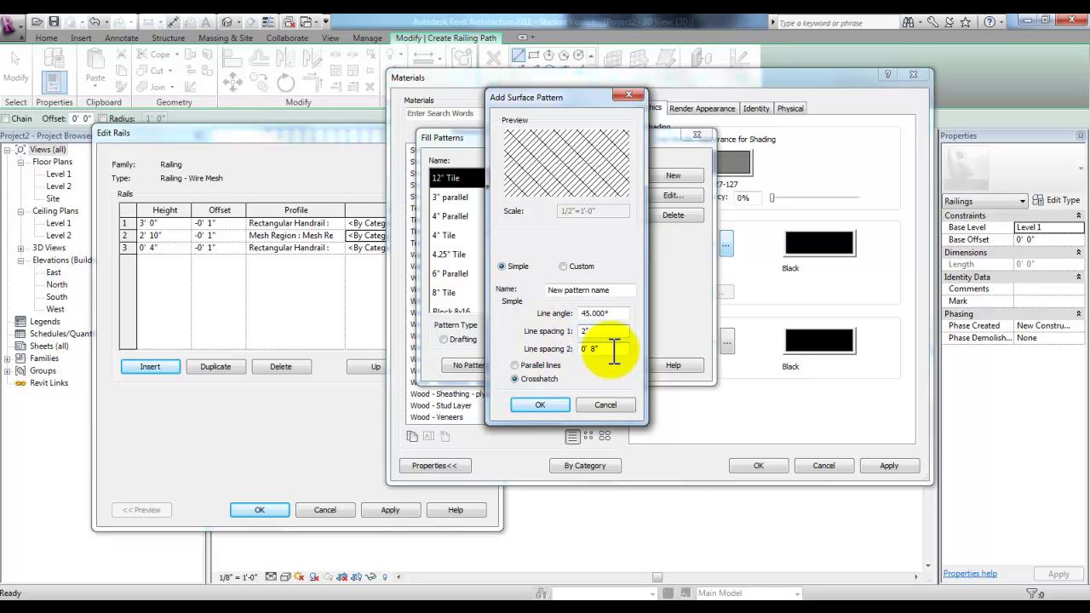
pyautogui.moveTo(614, 349); pyautogui.dragTo(537, 349)
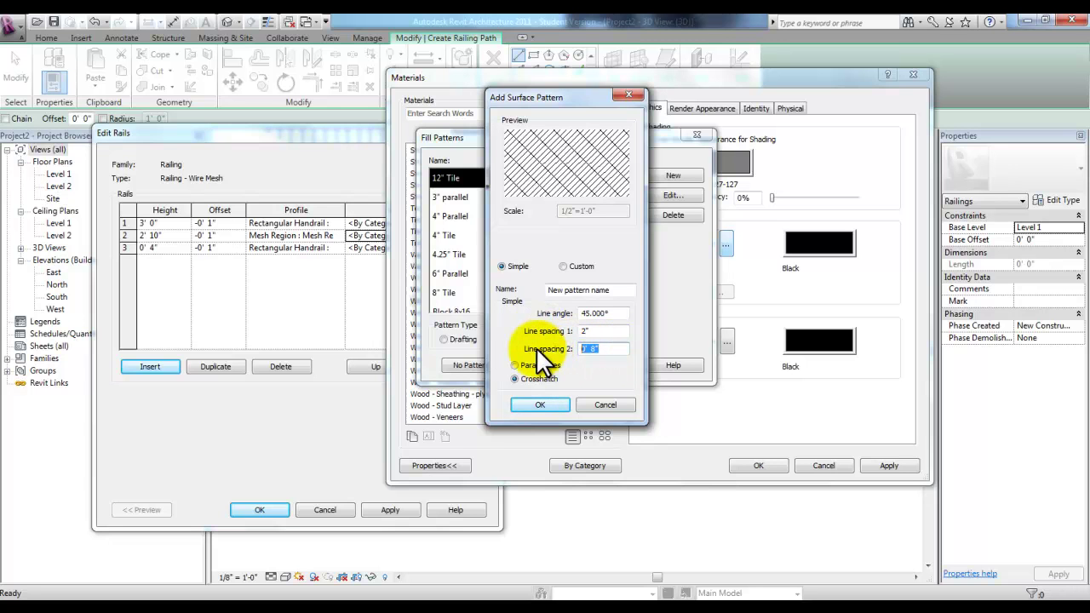
pyautogui.write('2"')
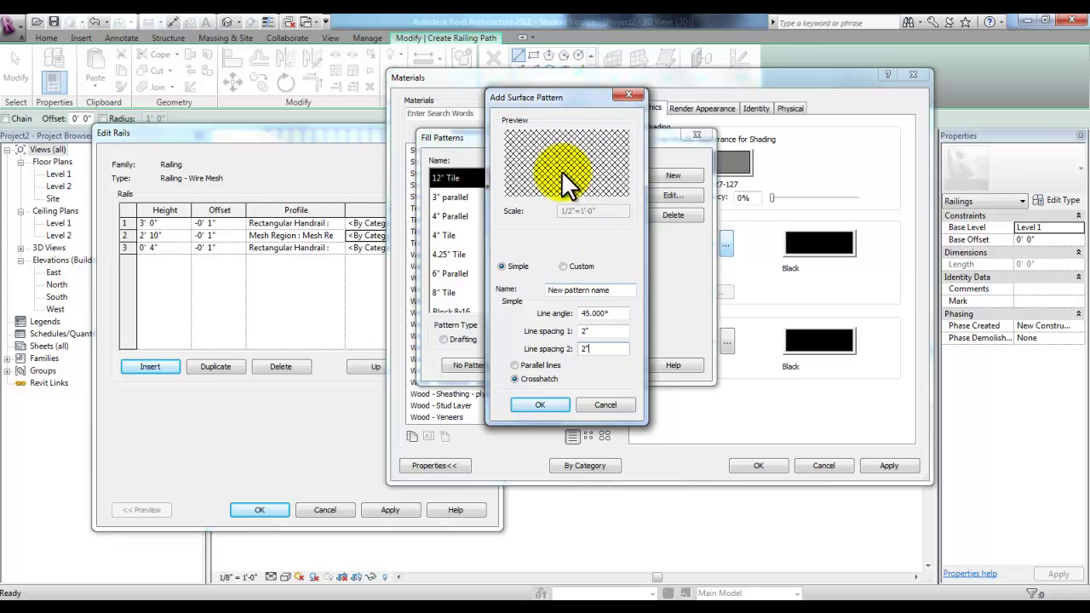
# Step: Name the new crosshatch pattern Wire Mesh and assign it as the material's surface pattern
pyautogui.click(618, 294)
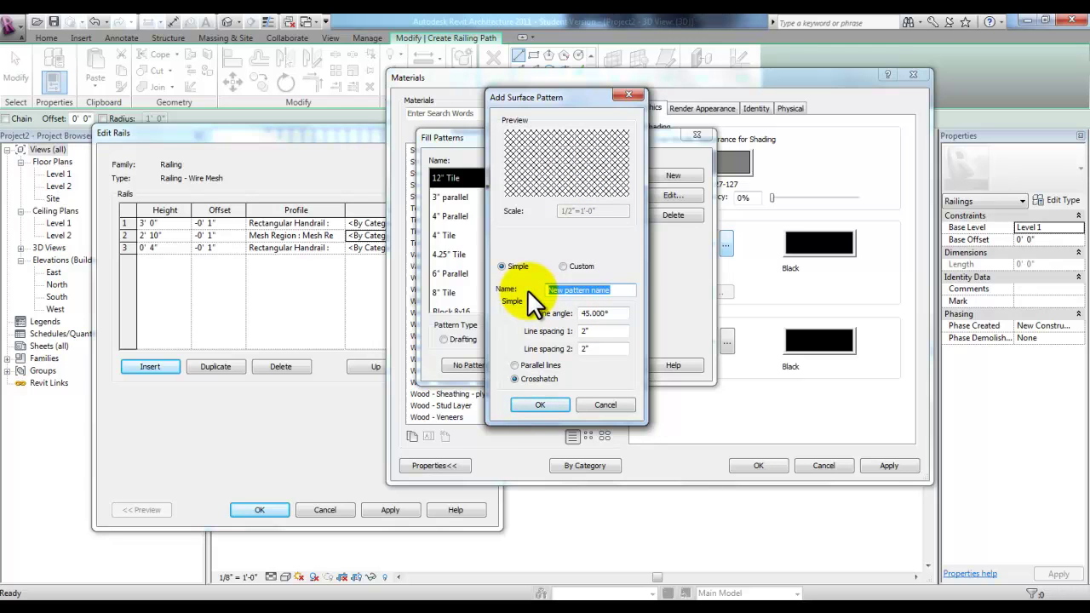
pyautogui.write('wire M')
pyautogui.press('BackSpace')
pyautogui.press('BackSpace')
pyautogui.press('BackSpace')
pyautogui.write('Wire Mesh')
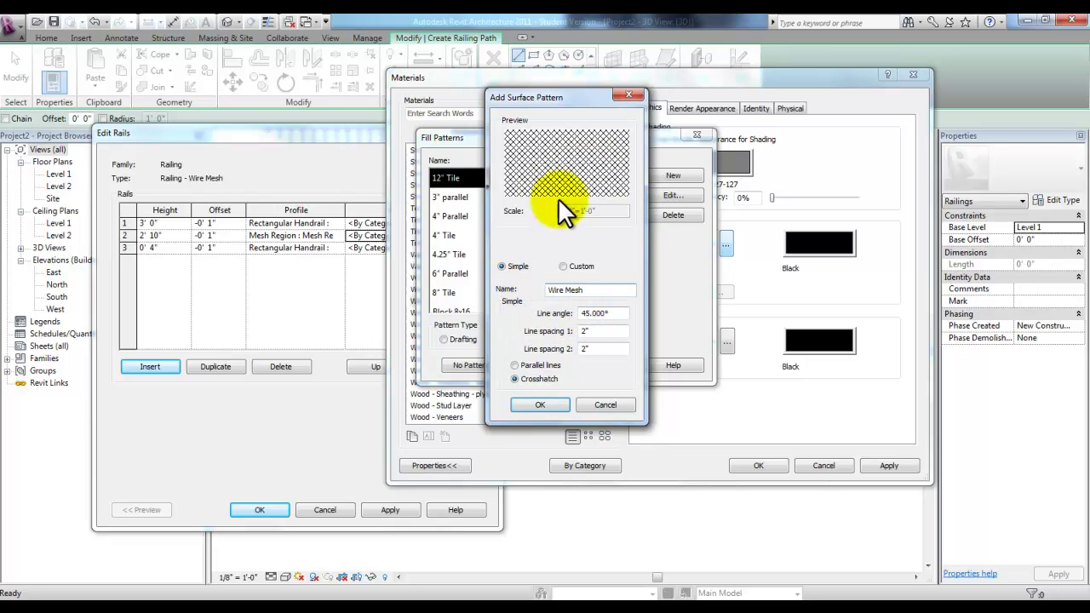
pyautogui.click(536, 406)
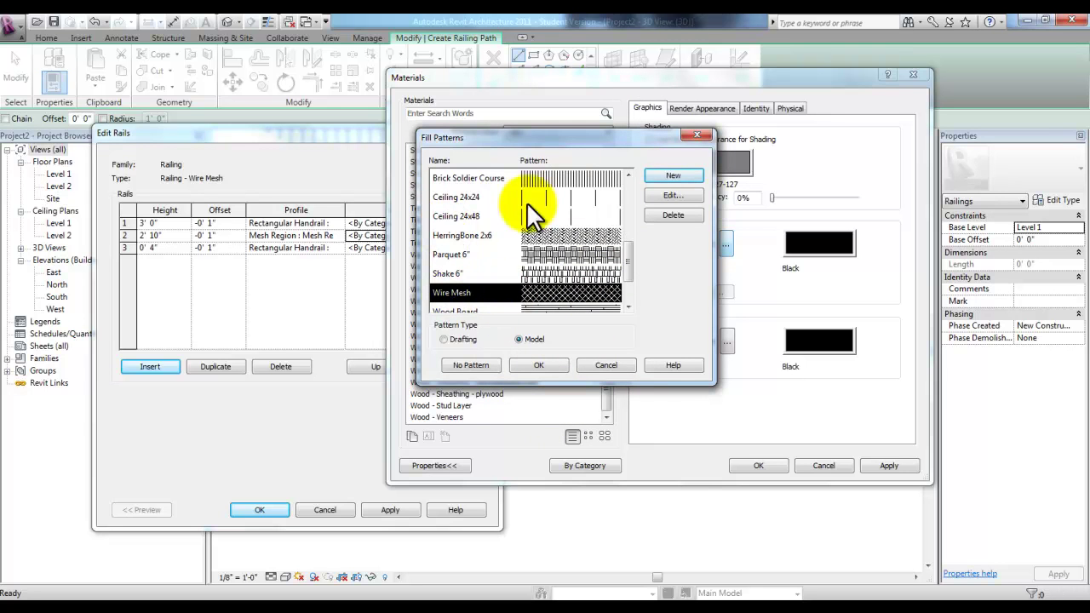
pyautogui.click(539, 364)
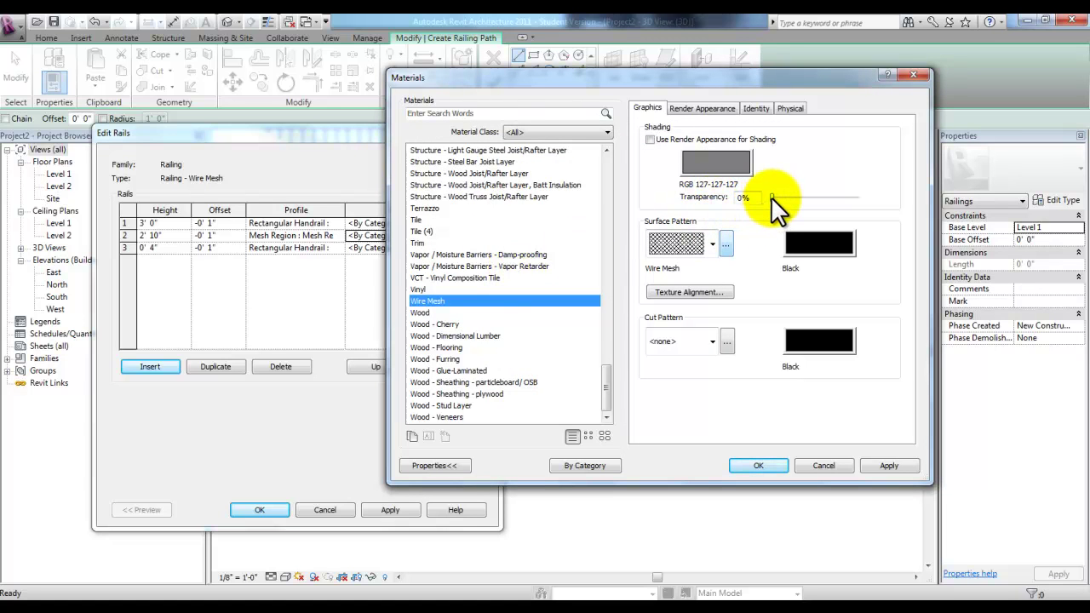
# Step: Set the Wire Mesh material's transparency to 100% and accept the material, rail structure and railing type settings
pyautogui.moveTo(770, 196); pyautogui.dragTo(858, 199)
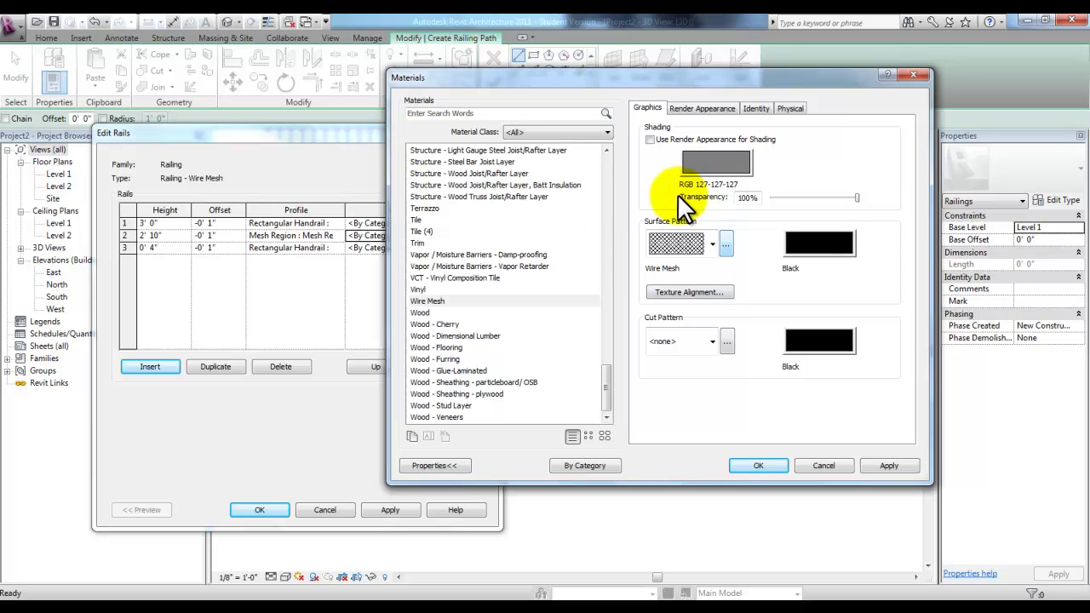
pyautogui.click(758, 466)
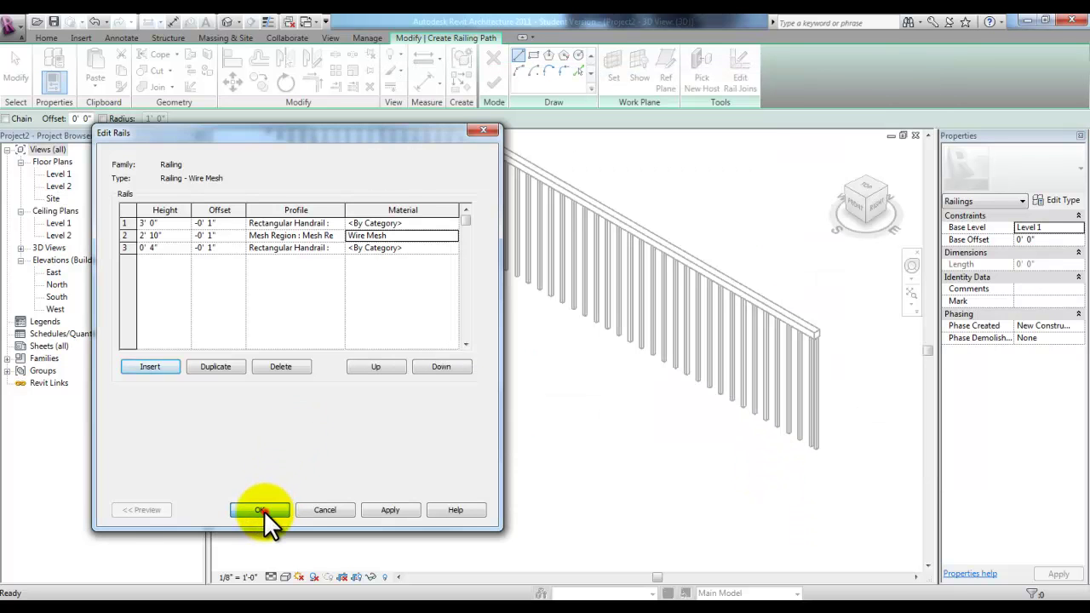
pyautogui.click(263, 511)
pyautogui.click(407, 511)
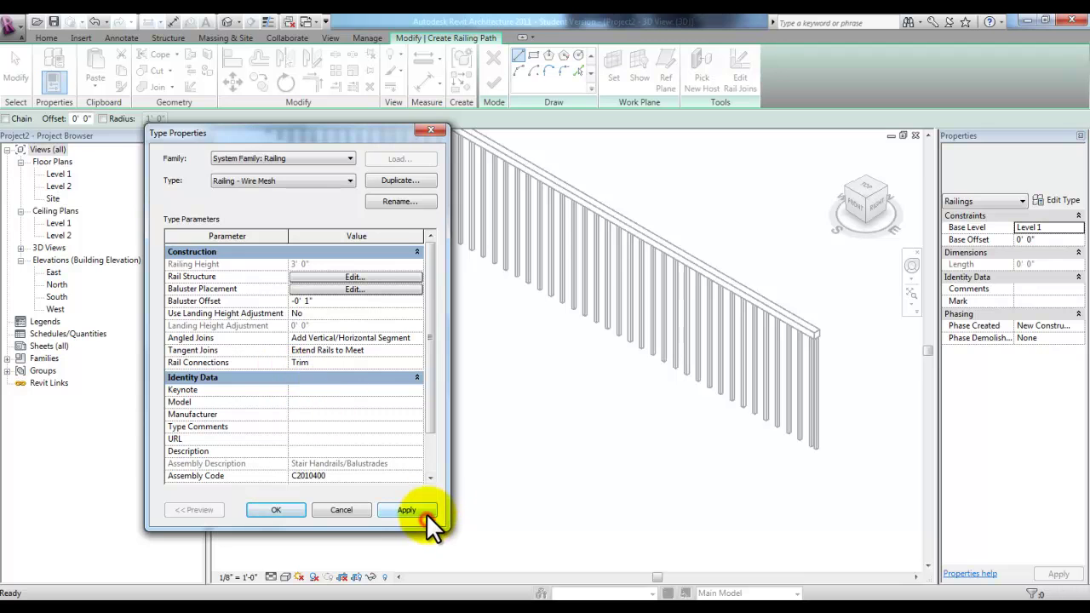
pyautogui.click(286, 509)
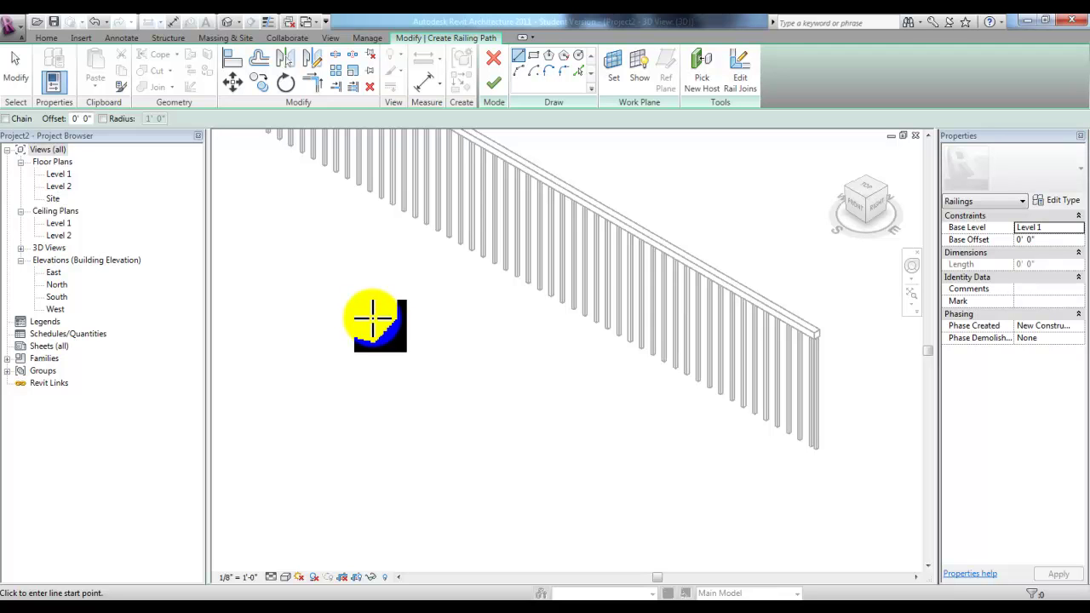
# Step: Sketch a straight railing path about 12'-3" long in front of and parallel to the existing railing
pyautogui.click(265, 249)
pyautogui.click(667, 480)
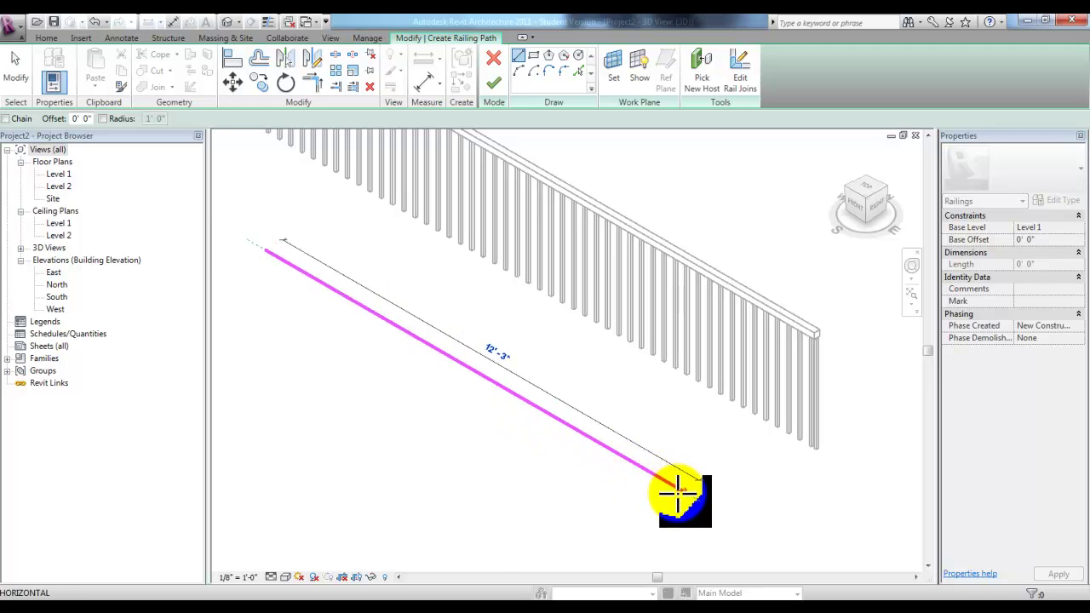
# Step: End the railing path at its front endpoint and finish the sketch to generate the wire mesh railing
pyautogui.click(679, 490)
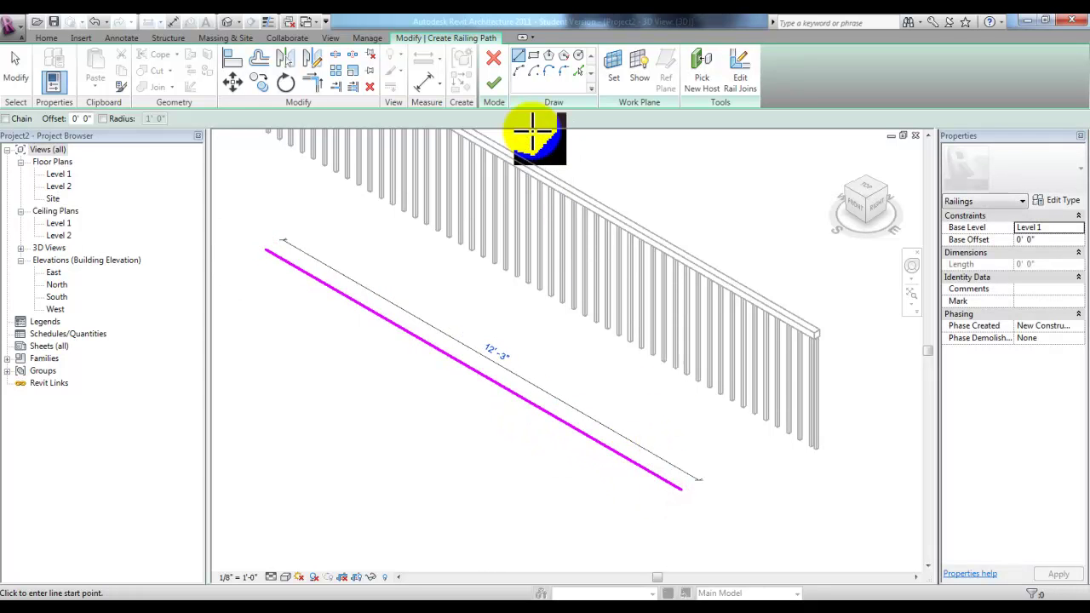
pyautogui.click(490, 80)
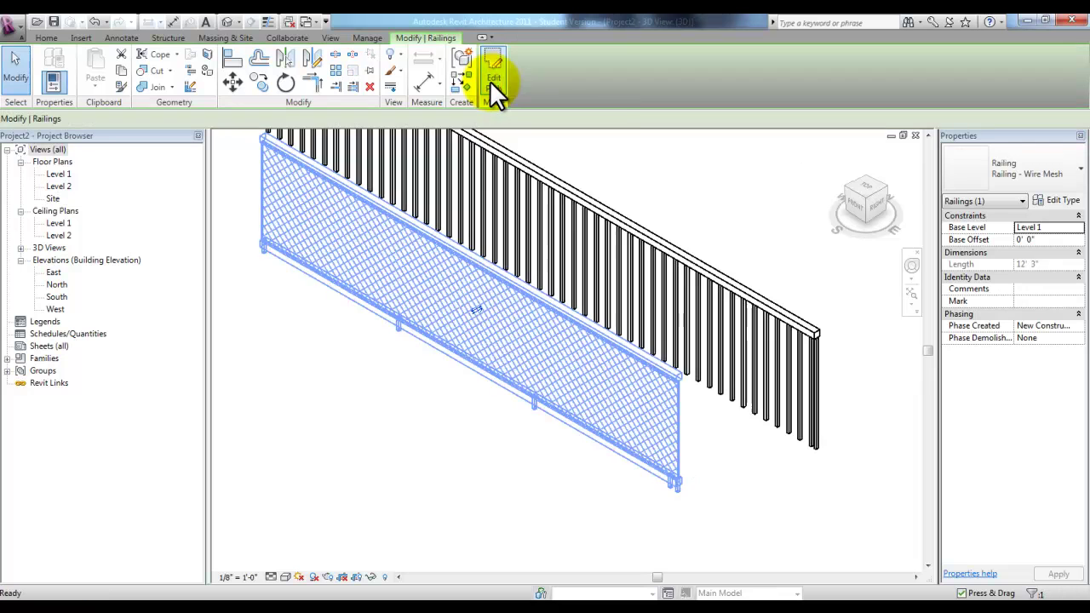
pyautogui.click(424, 445)
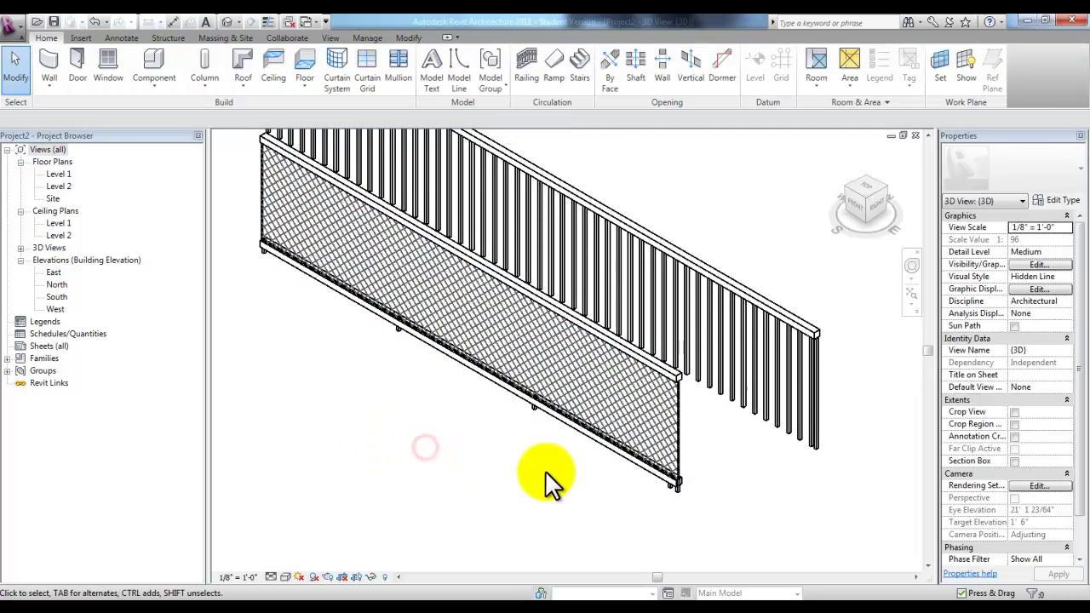
pyautogui.scroll(2, 728, 471)
pyautogui.moveTo(729, 471); pyautogui.dragTo(647, 467, button='middle')
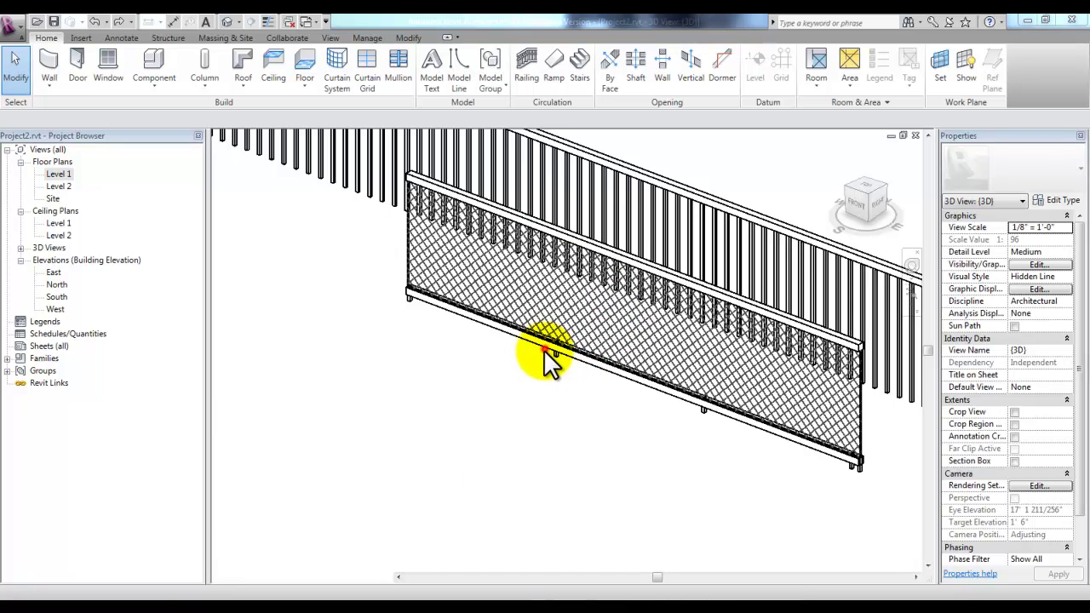
# Step: In the wire mesh railing type's baluster placement, set the regular baluster's top to Rail 1
pyautogui.click(626, 375)
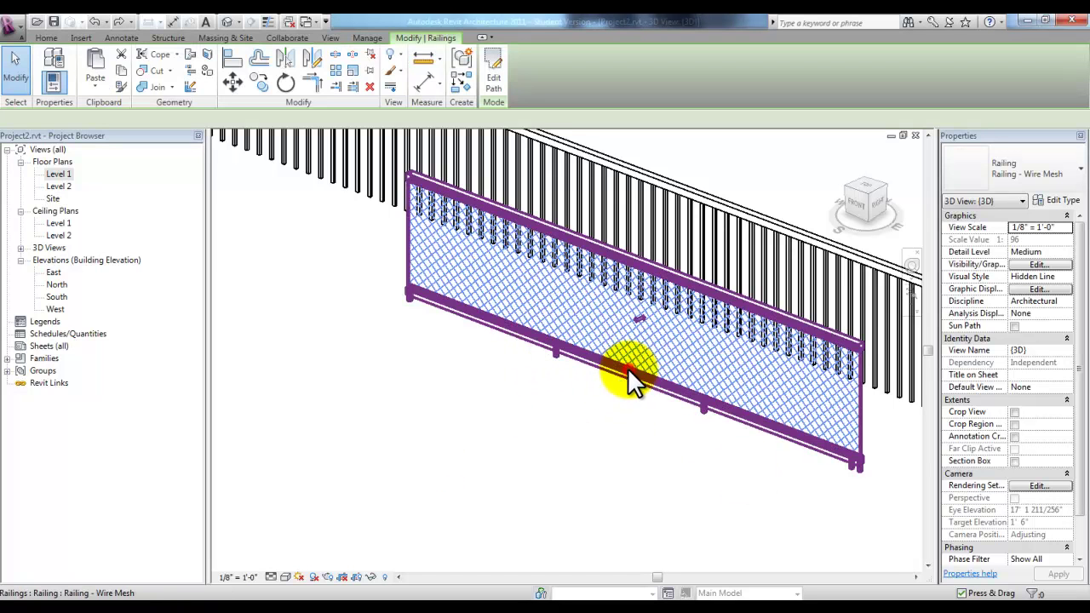
pyautogui.click(1059, 200)
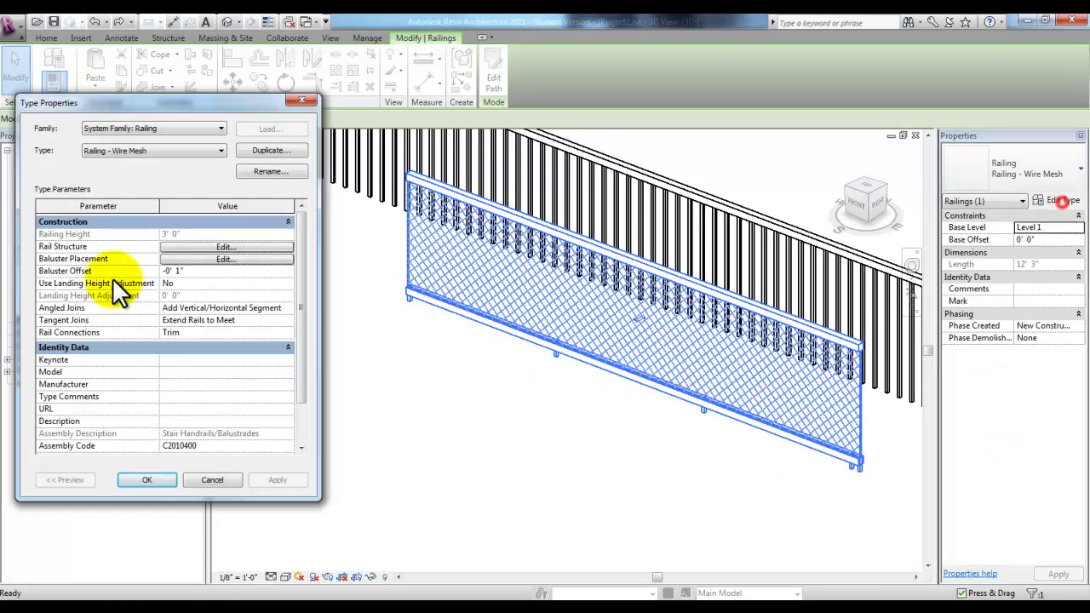
pyautogui.click(223, 258)
pyautogui.moveTo(292, 108); pyautogui.dragTo(319, 104)
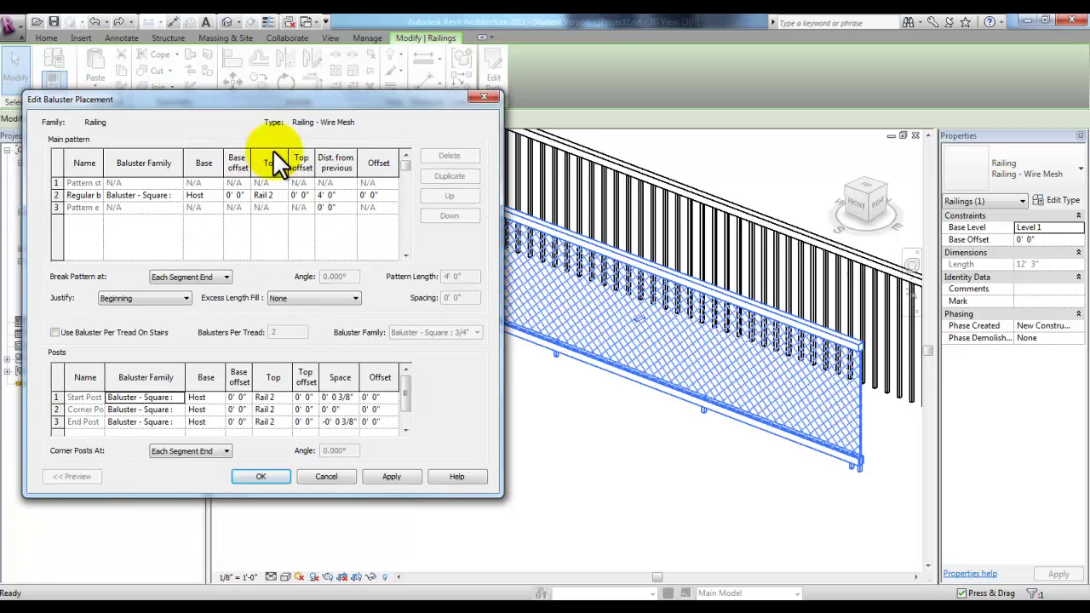
pyautogui.click(278, 195)
pyautogui.click(283, 195)
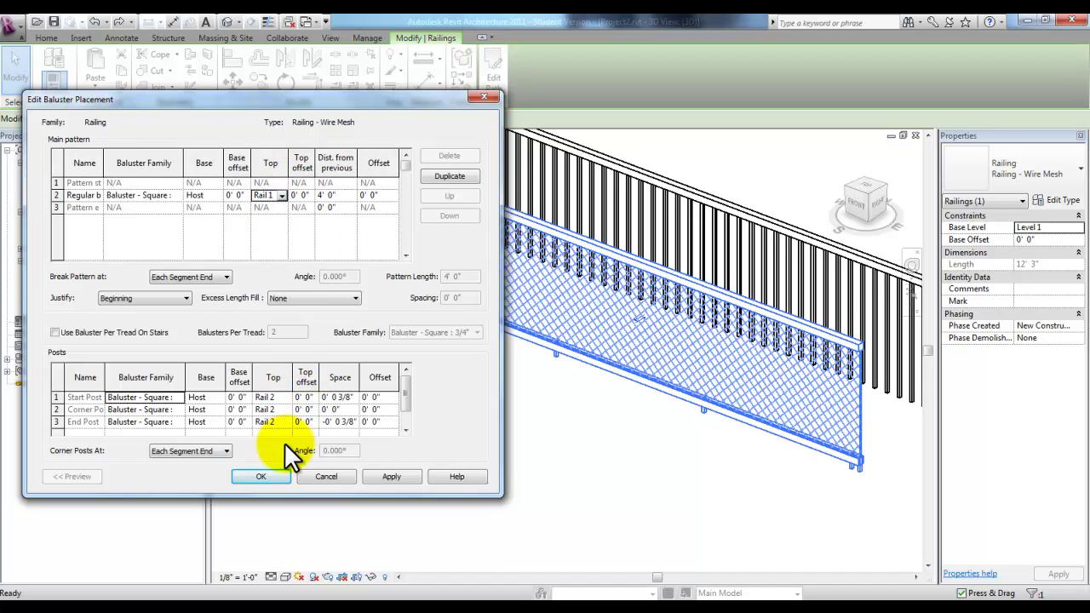
# Step: Set the top of the start, corner and end posts to Rail 1 and accept the baluster placement and type settings
pyautogui.click(288, 397)
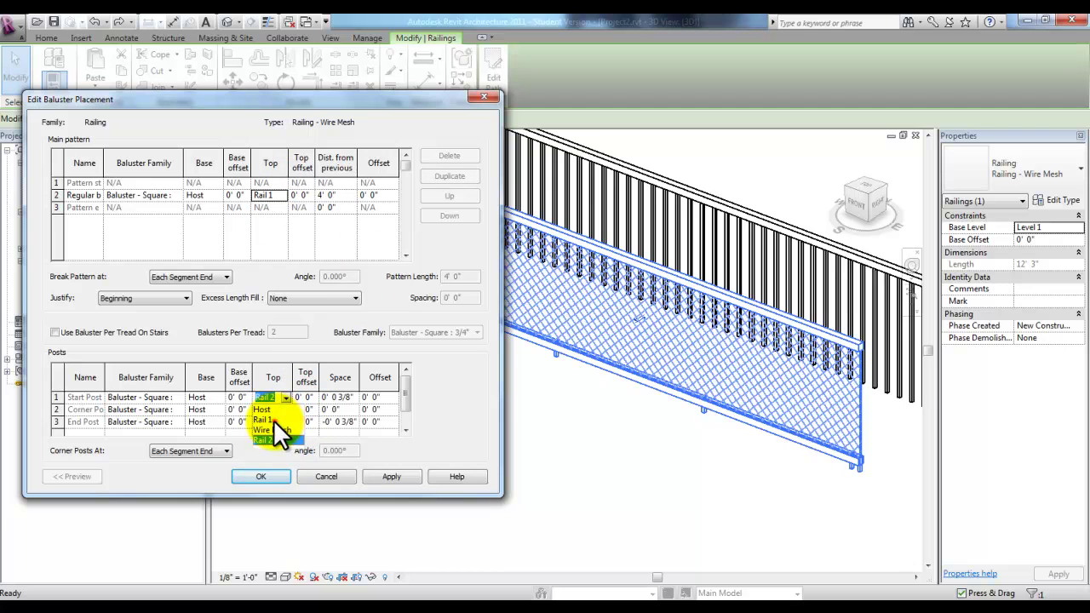
pyautogui.click(273, 420)
pyautogui.click(289, 409)
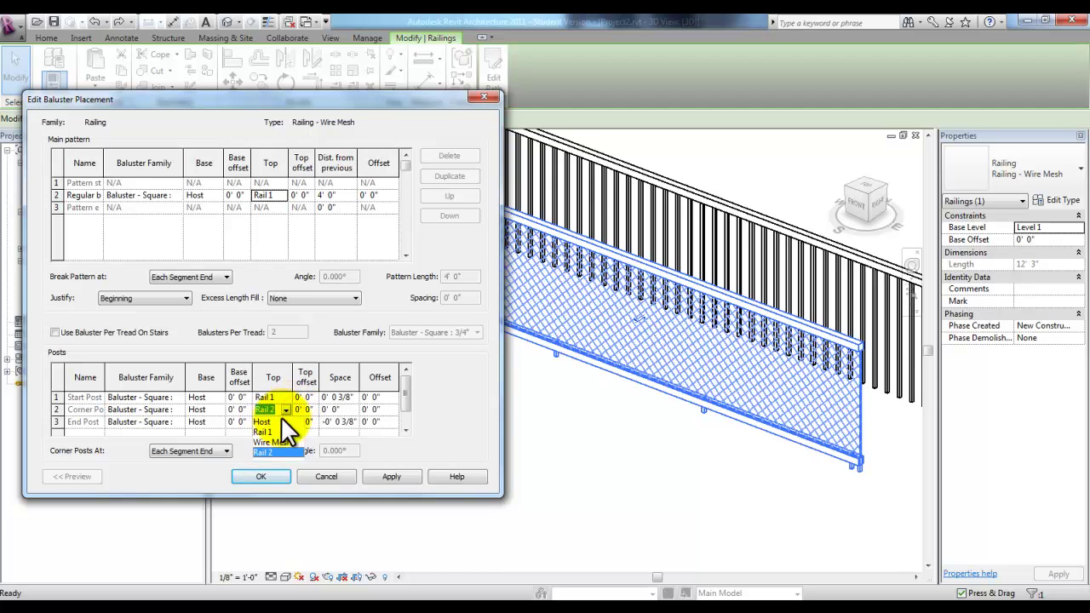
pyautogui.click(264, 432)
pyautogui.click(283, 423)
pyautogui.click(266, 444)
pyautogui.click(385, 477)
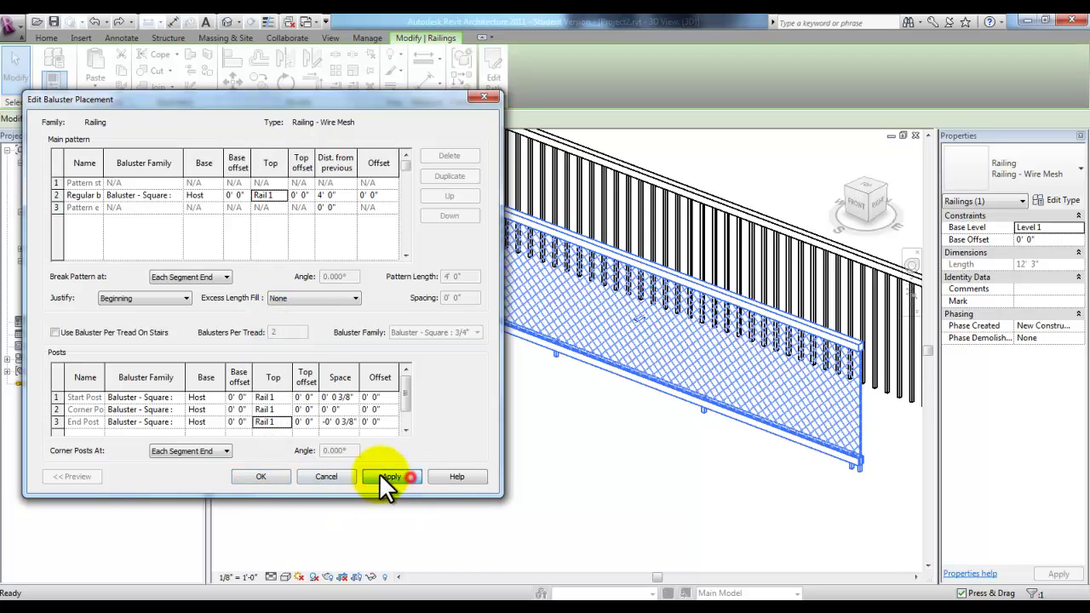
pyautogui.click(274, 478)
pyautogui.click(261, 475)
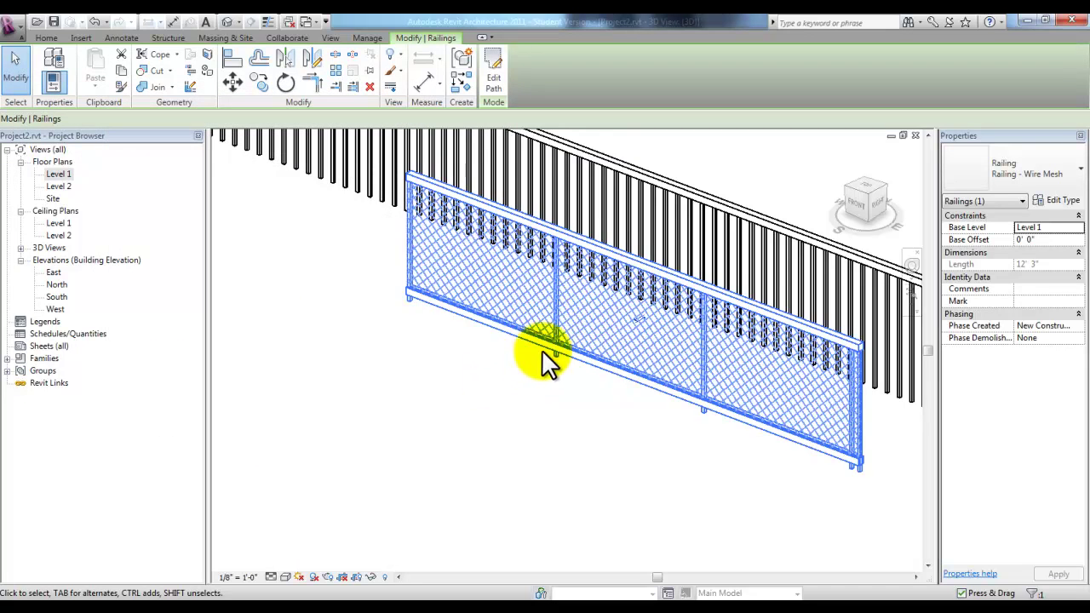
pyautogui.moveTo(572, 387); pyautogui.dragTo(550, 426, button='middle')
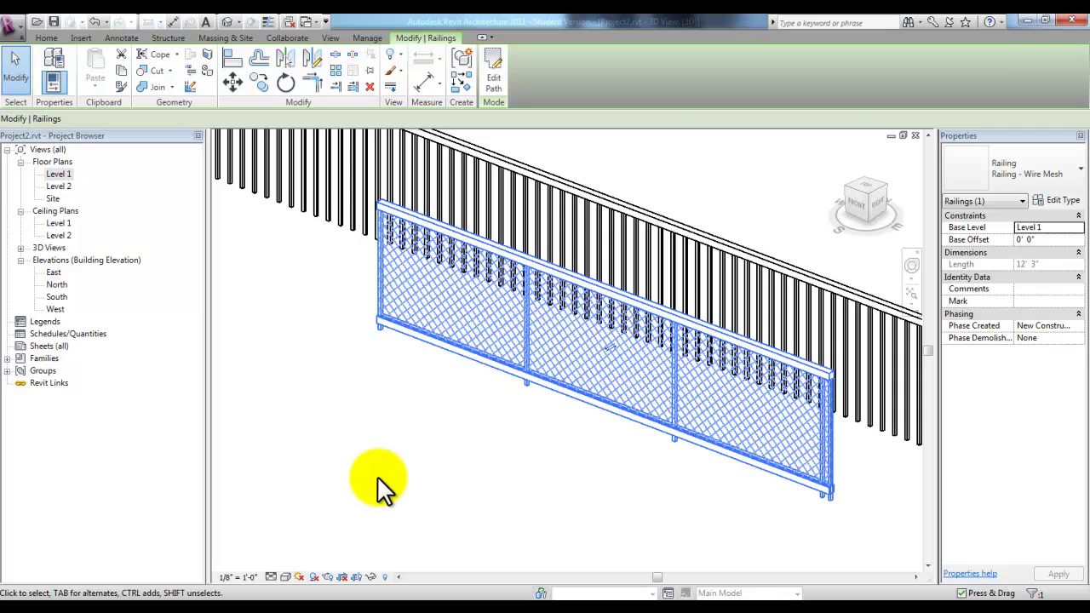
pyautogui.click(379, 467)
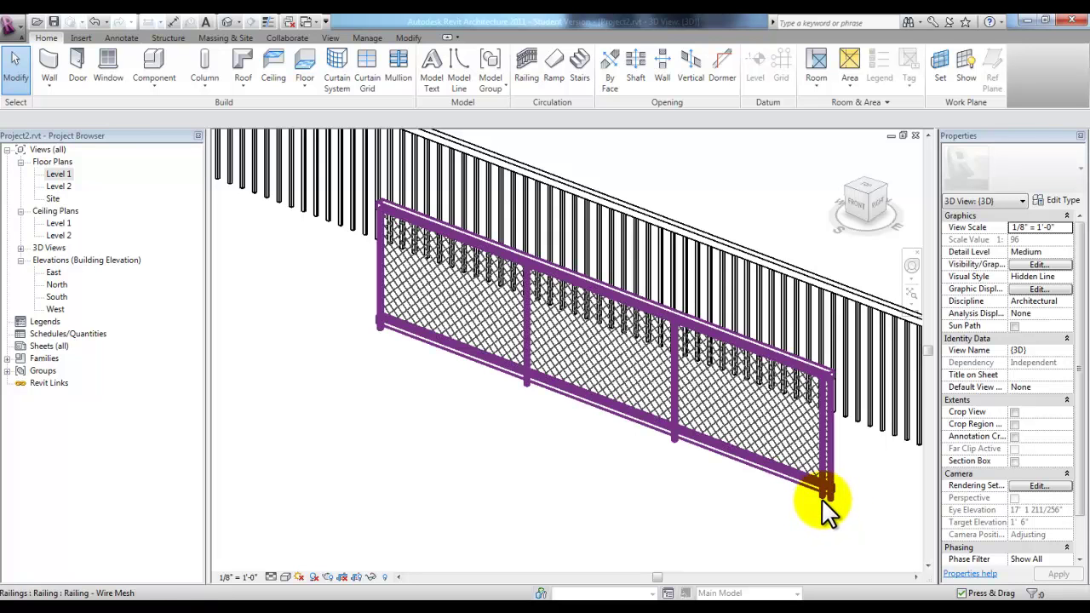
# Step: Set the wire mesh railing's baluster pattern justification to Spread Pattern To Fit and accept the type settings
pyautogui.click(801, 467)
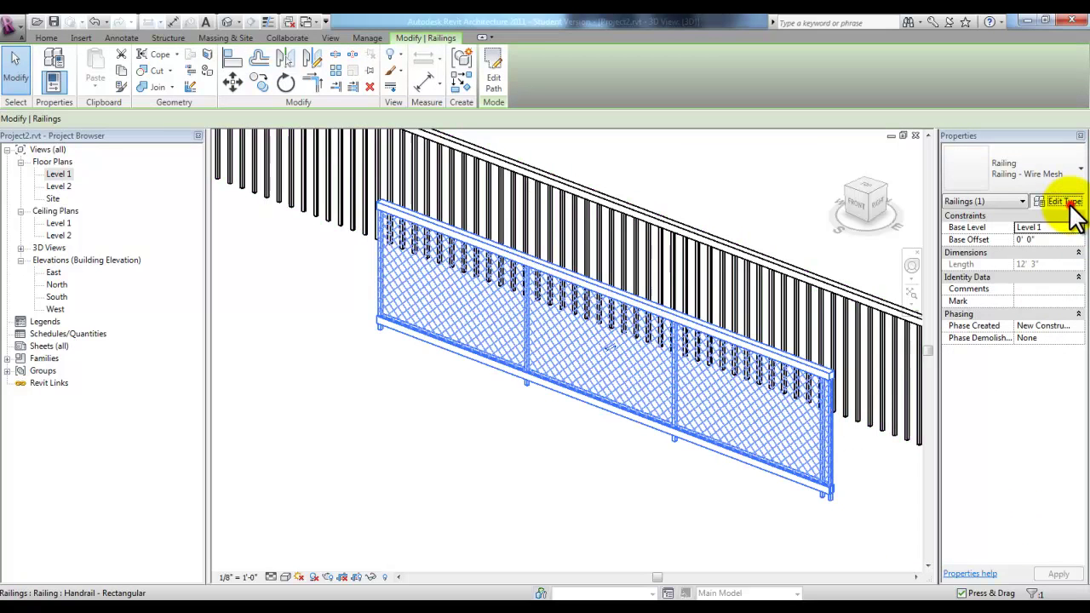
pyautogui.click(1059, 200)
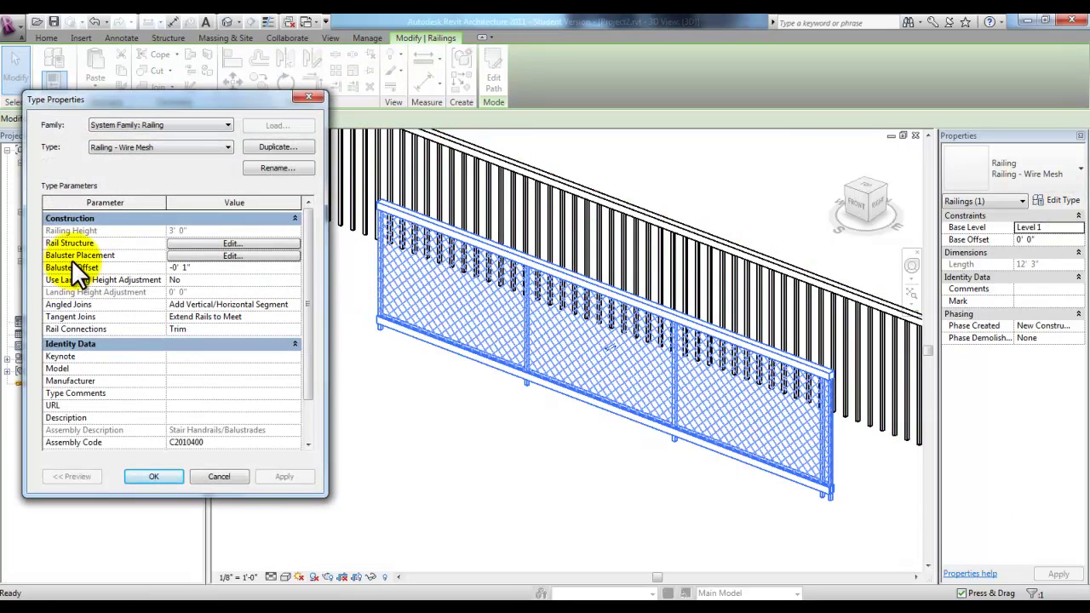
pyautogui.click(234, 255)
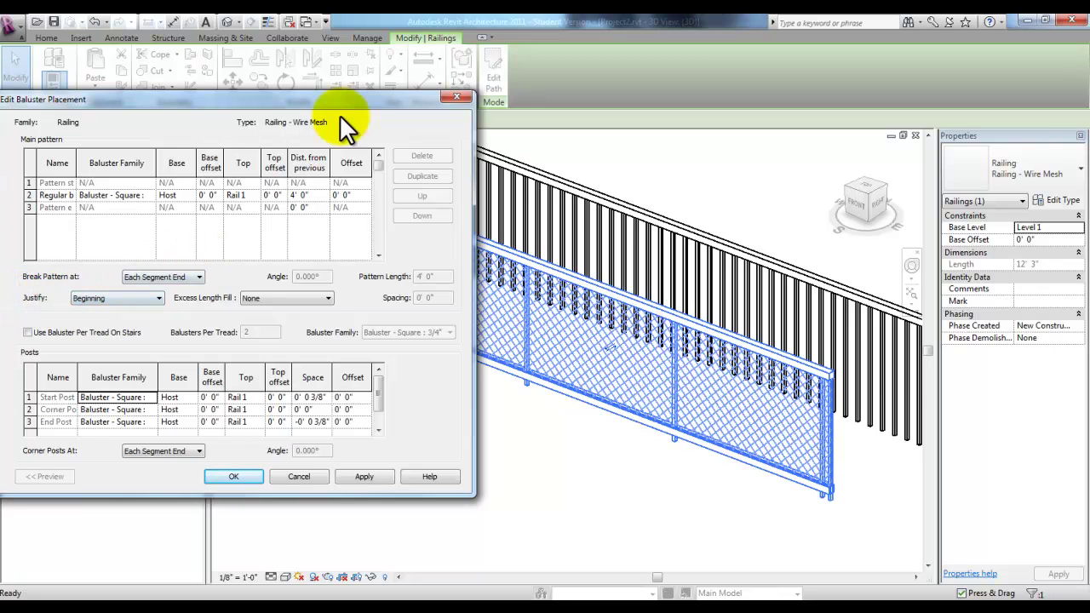
pyautogui.click(155, 297)
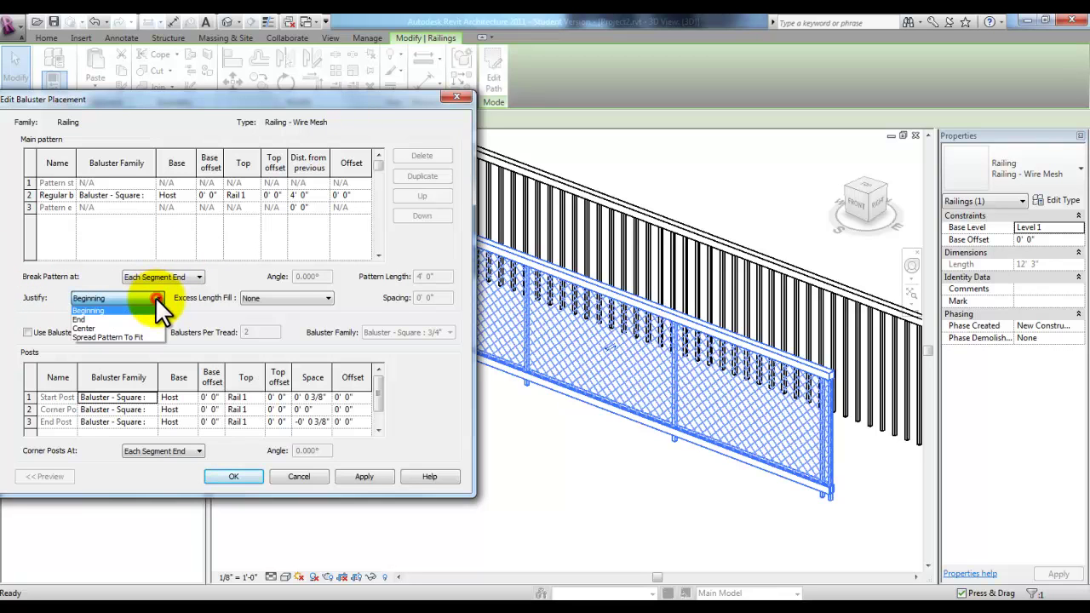
pyautogui.click(100, 337)
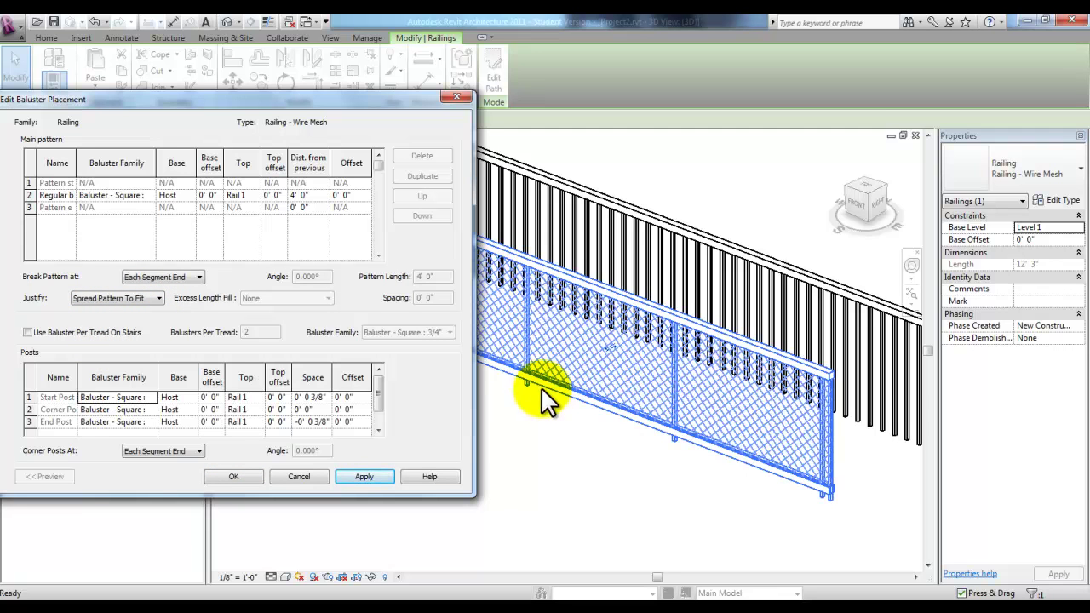
pyautogui.click(151, 394)
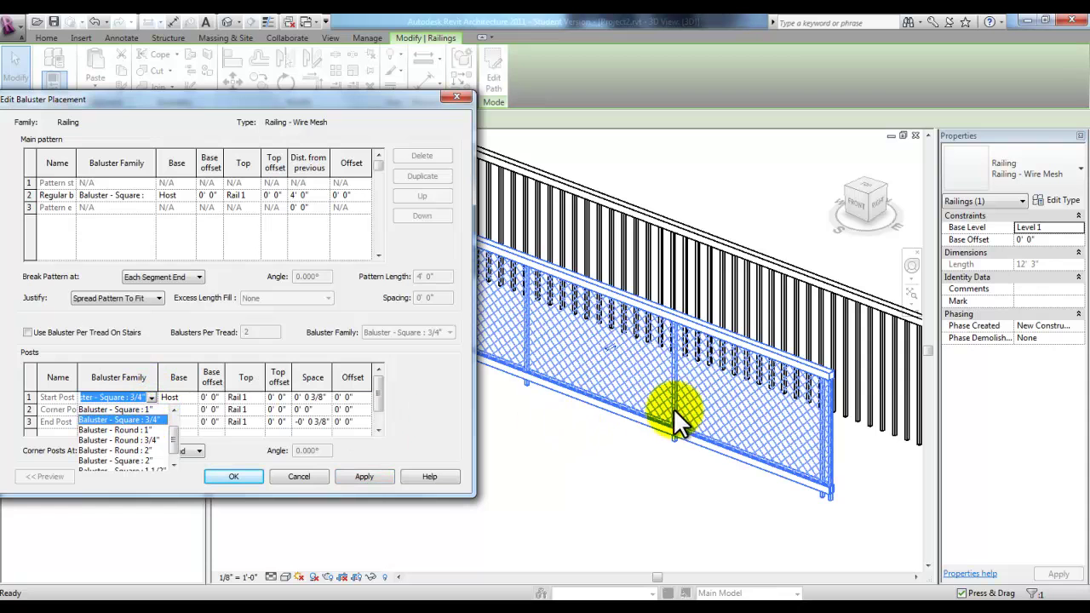
pyautogui.click(231, 474)
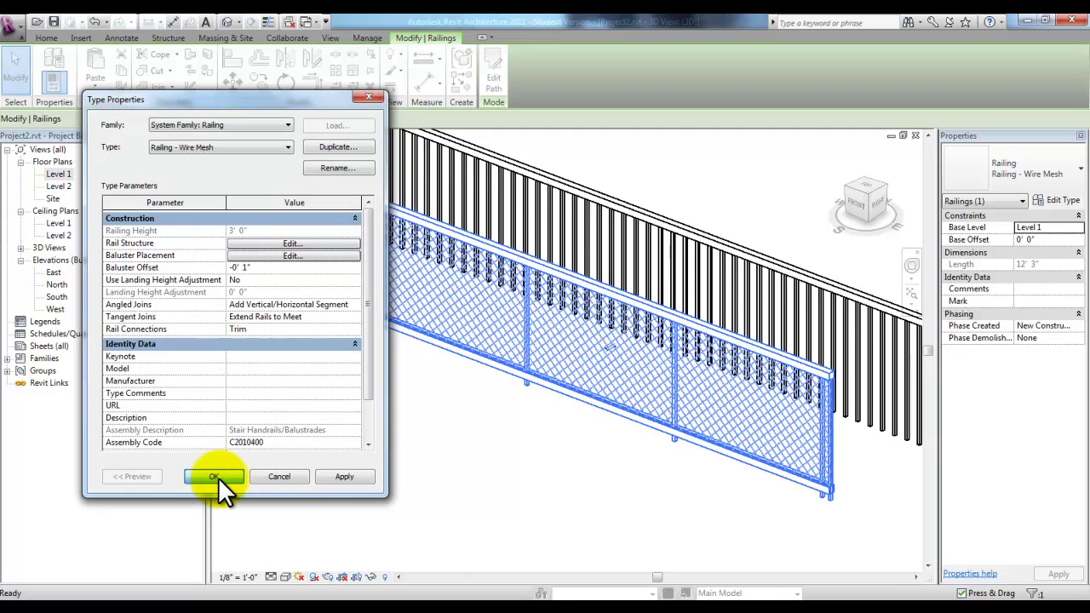
pyautogui.click(214, 477)
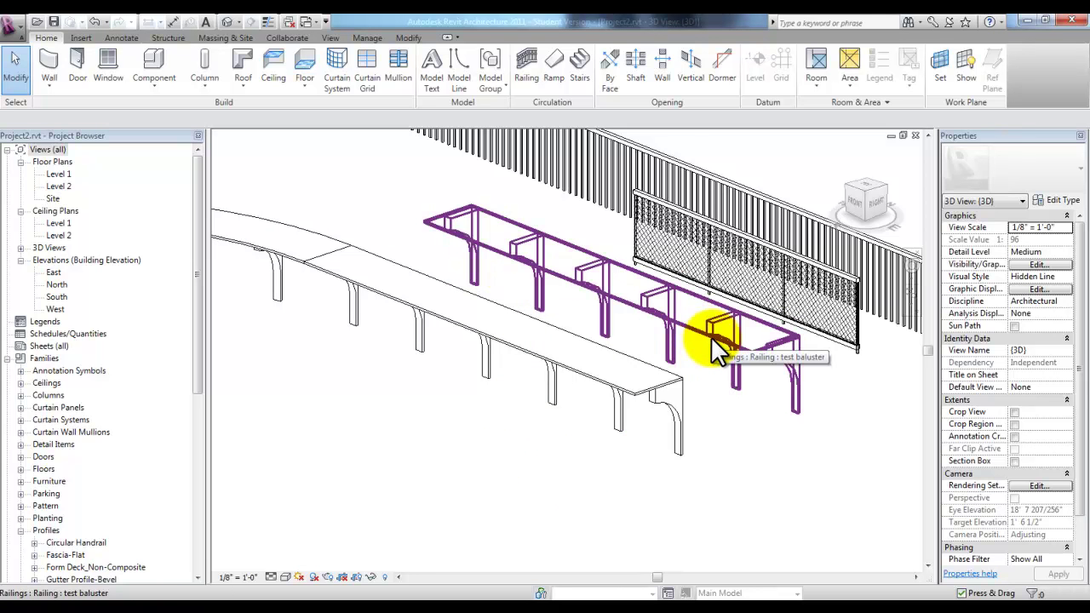
# Step: Examine the shelf-like test baluster railings and the path sketch of the partly curved one
pyautogui.scroll(1, 718, 349)
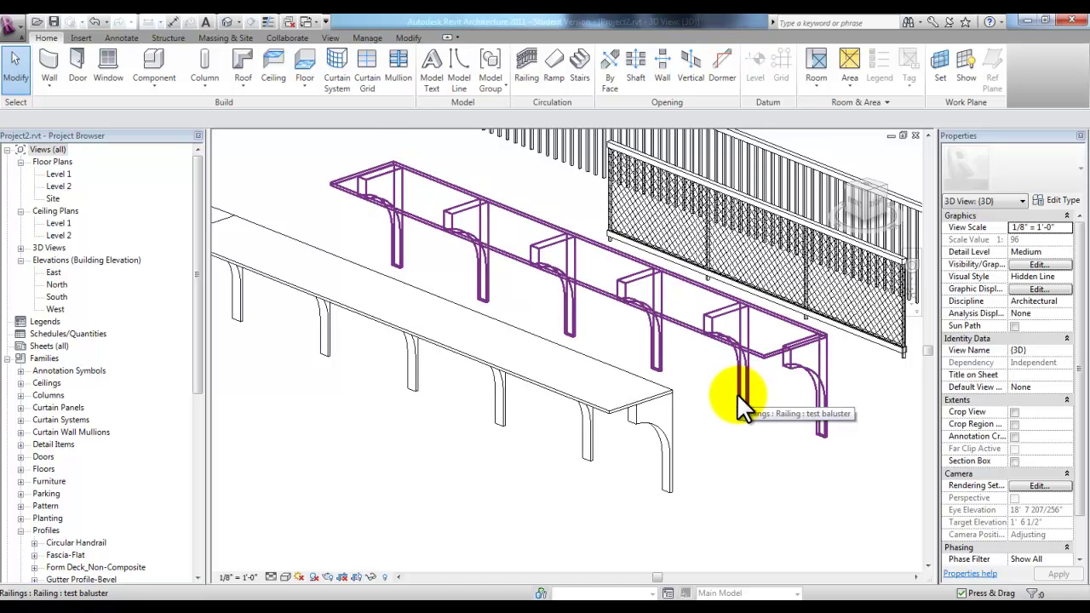
pyautogui.scroll(-3, 519, 389)
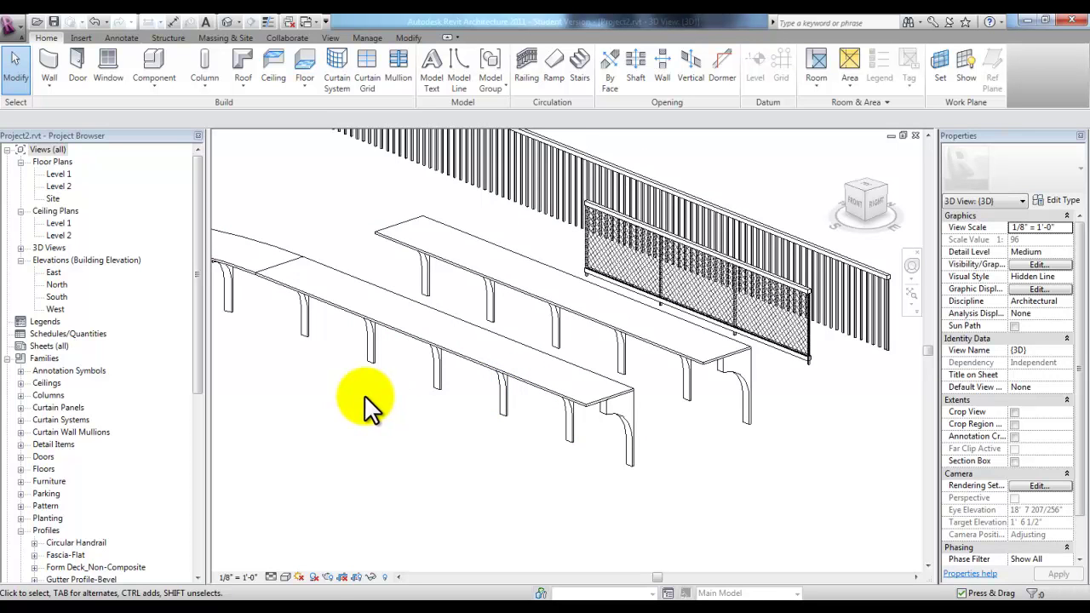
pyautogui.moveTo(321, 372); pyautogui.dragTo(540, 409, button='middle')
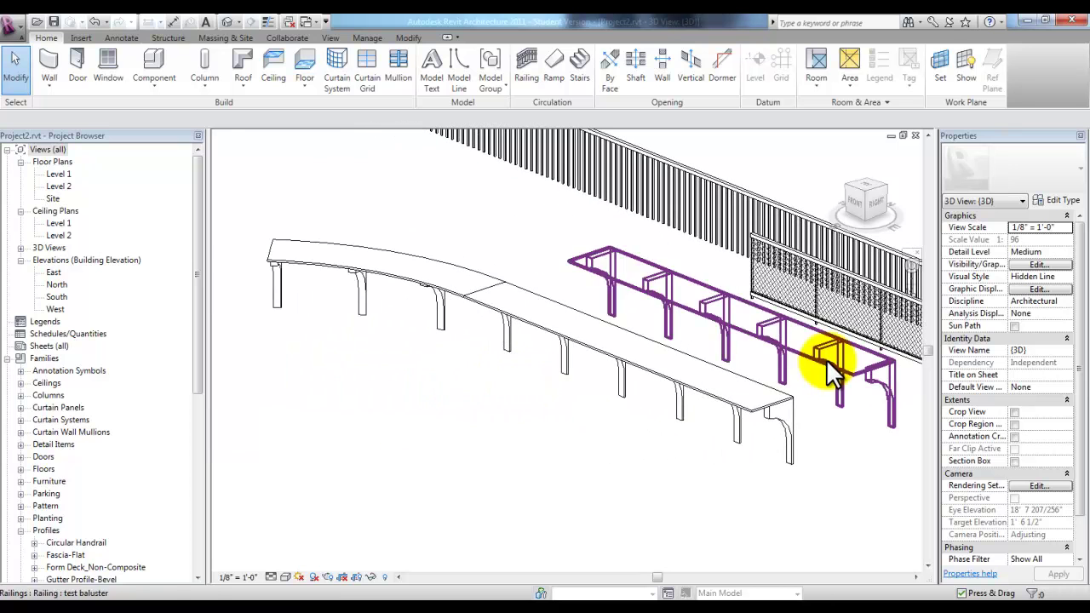
pyautogui.click(741, 418)
pyautogui.click(492, 85)
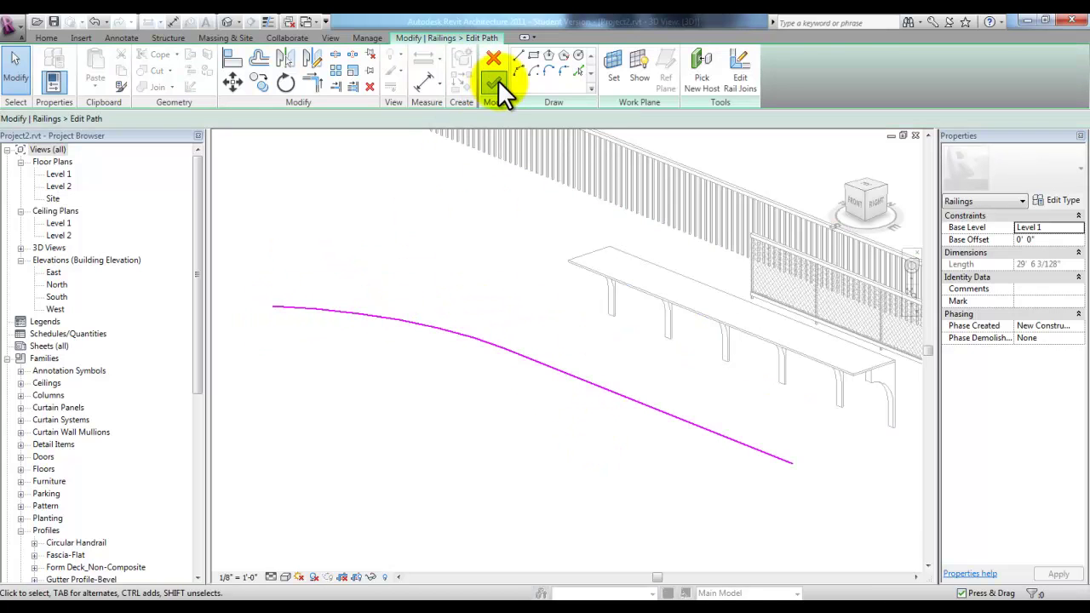
pyautogui.click(496, 82)
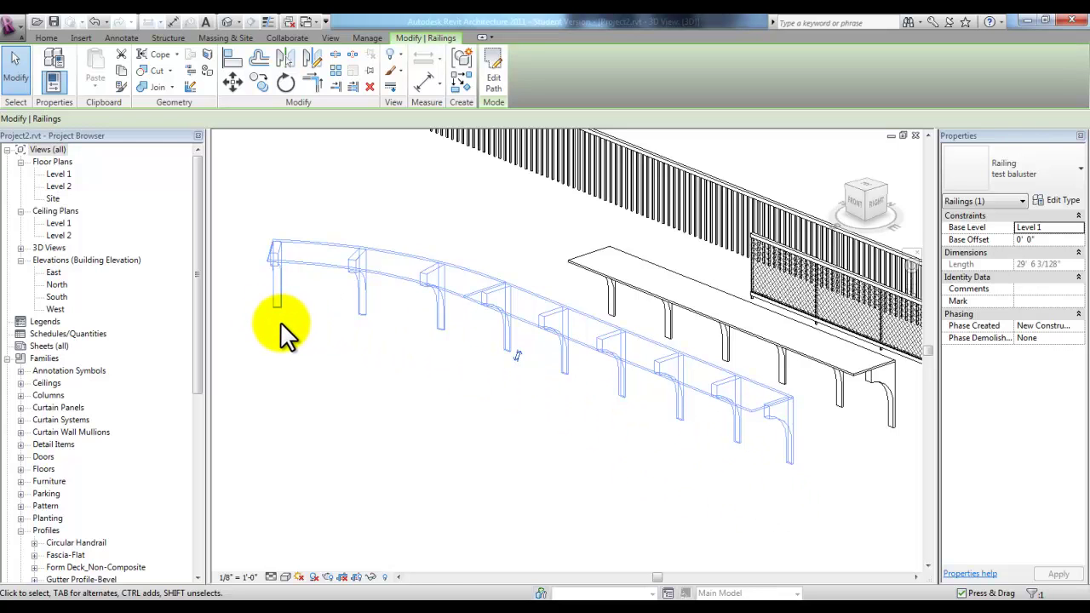
pyautogui.click(350, 383)
pyautogui.click(601, 365)
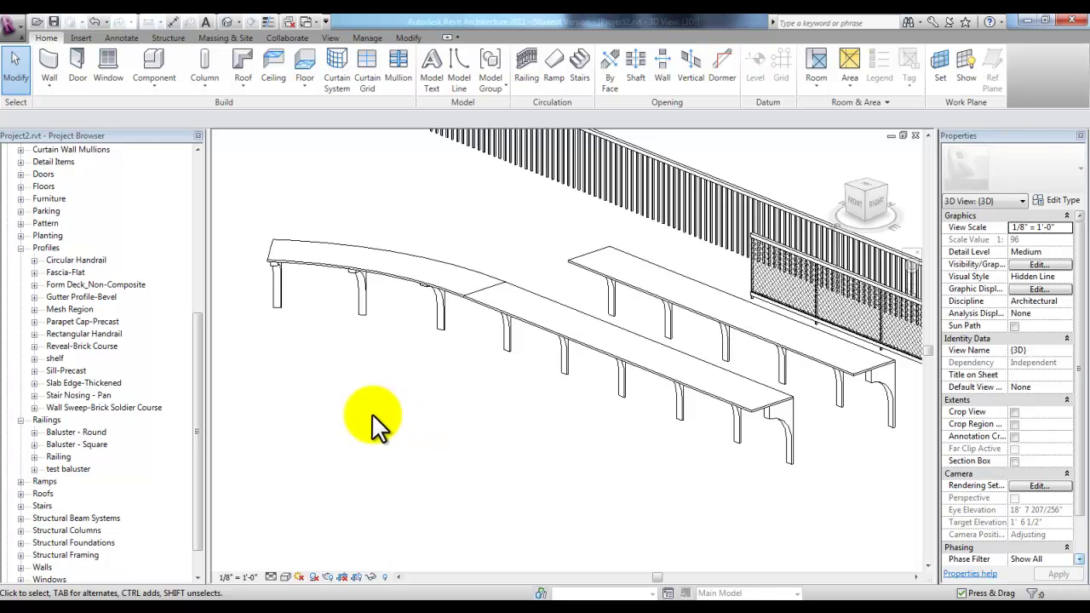
# Step: Review the Profiles and Railings families in the project, including the shelf profile used by the test baluster railings
pyautogui.click(46, 248)
pyautogui.click(49, 420)
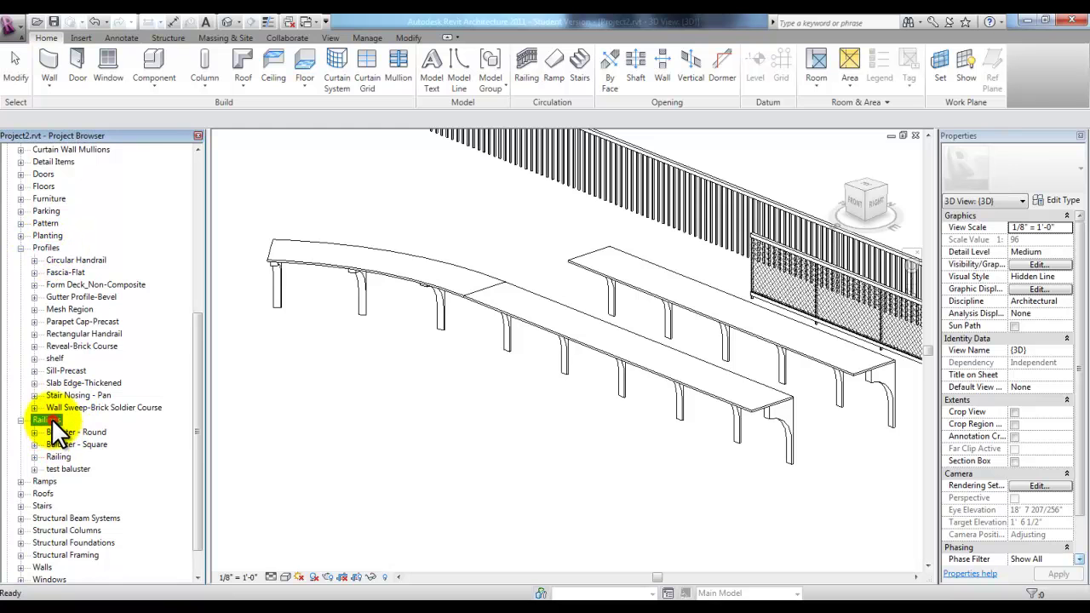
pyautogui.click(45, 246)
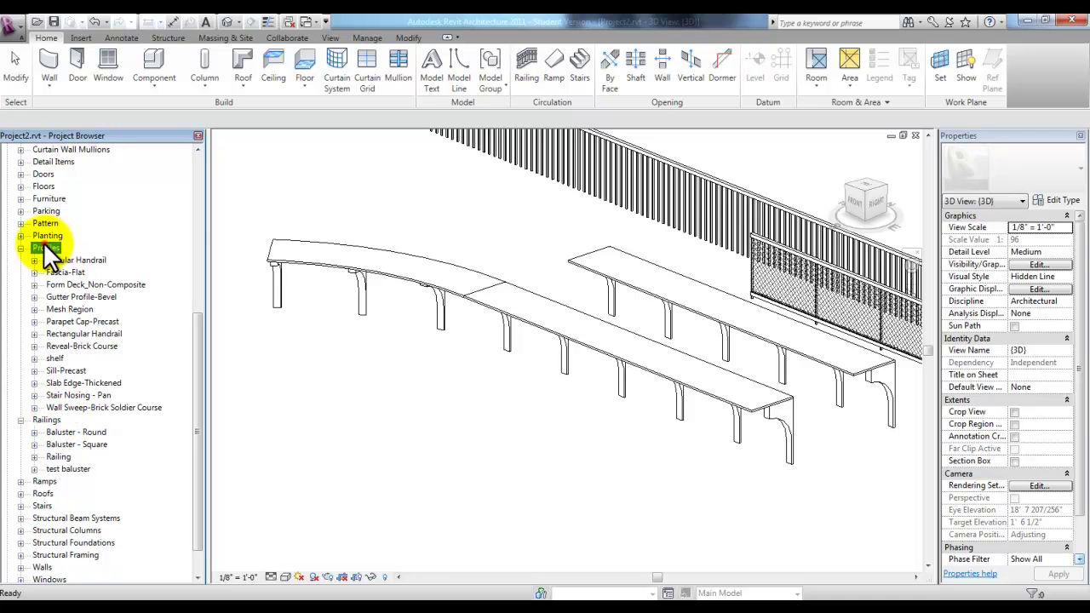
pyautogui.click(58, 358)
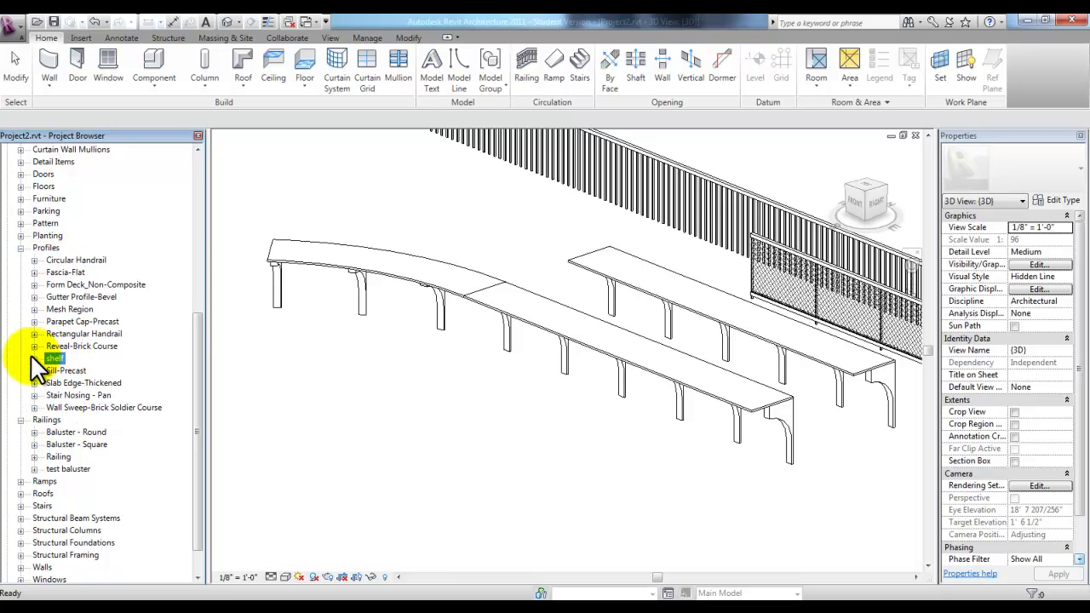
pyautogui.rightClick(54, 358)
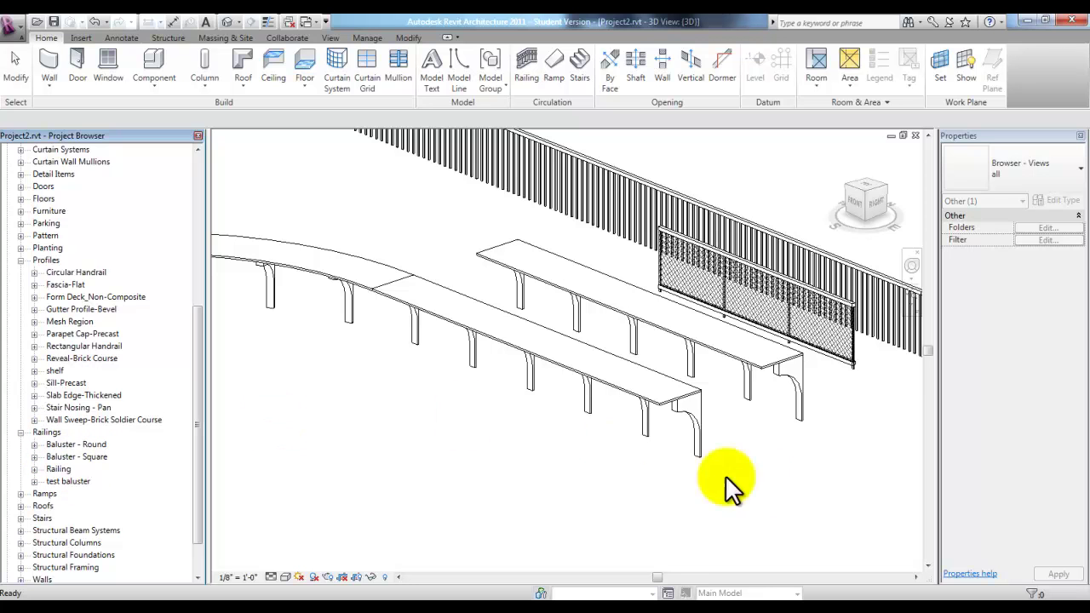
pyautogui.click(342, 353)
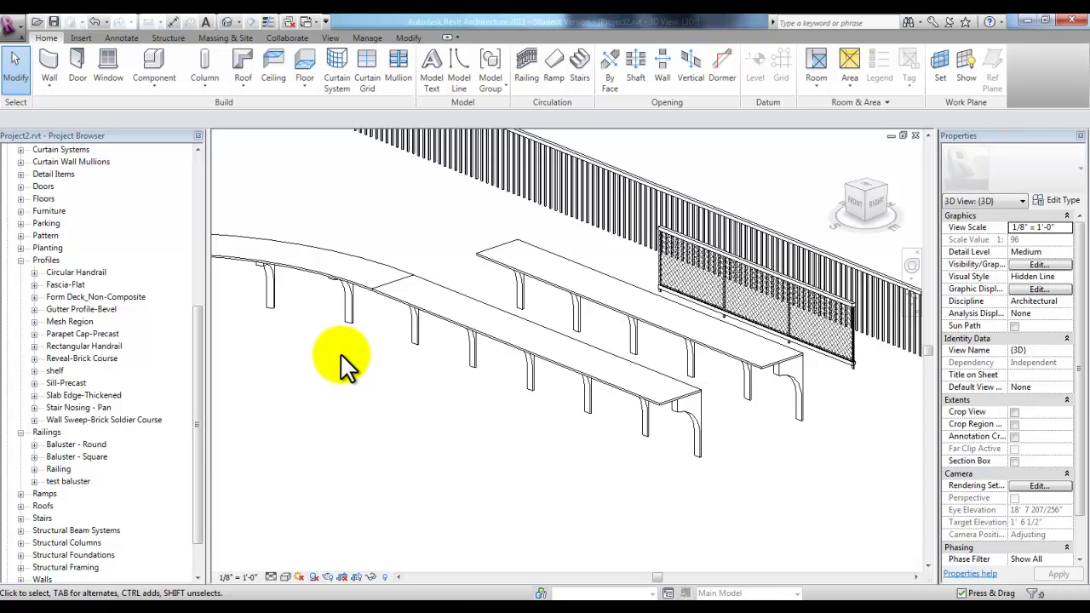
# Step: Create a new family from the Baluster-Post.rft template
pyautogui.click(12, 26)
pyautogui.moveTo(53, 79)
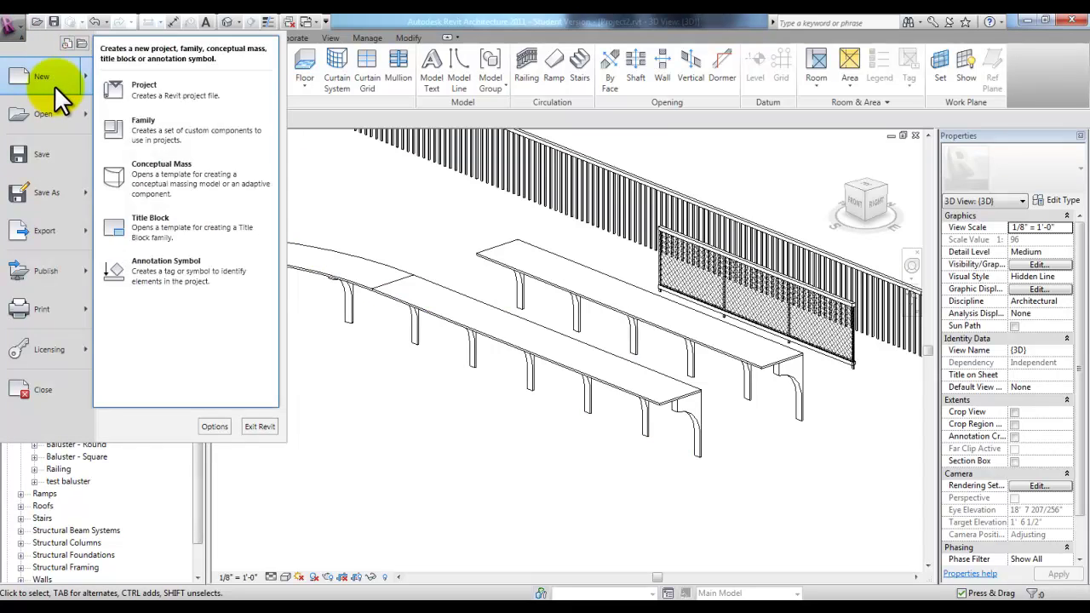
pyautogui.click(166, 125)
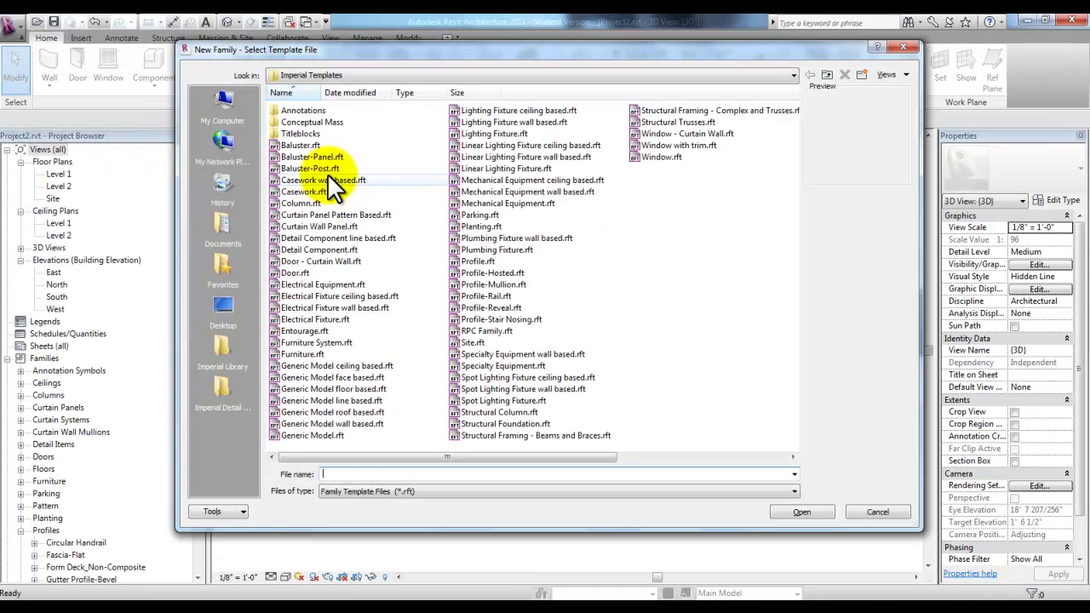
pyautogui.click(329, 169)
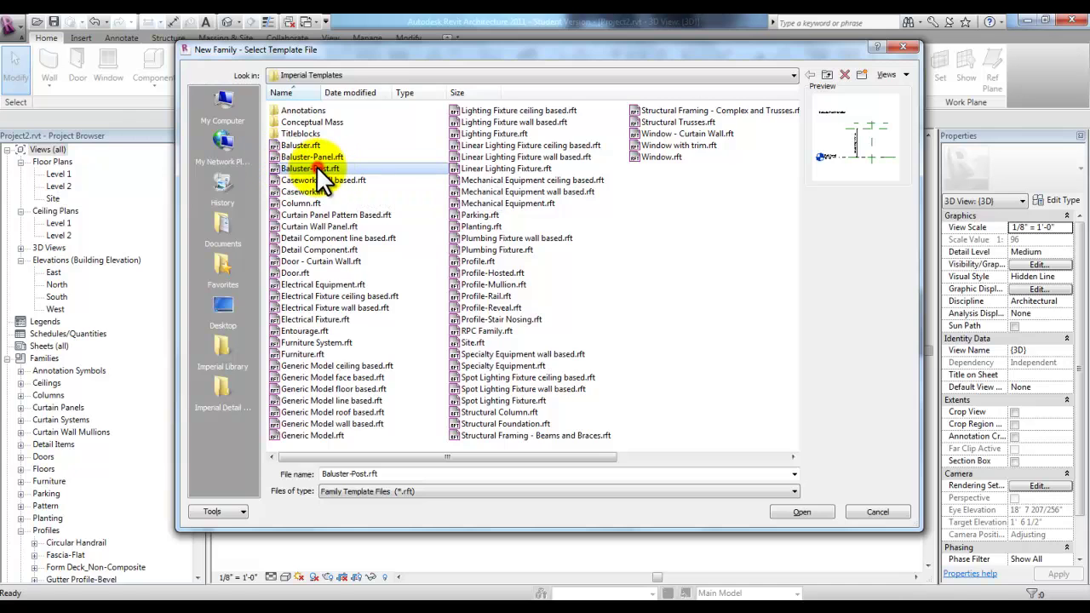
pyautogui.doubleClick(316, 166)
# Step: Start an extrusion on the Center (Front/Back) reference plane and open the Front elevation for its sketch
pyautogui.moveTo(486, 377); pyautogui.dragTo(477, 345, button='middle')
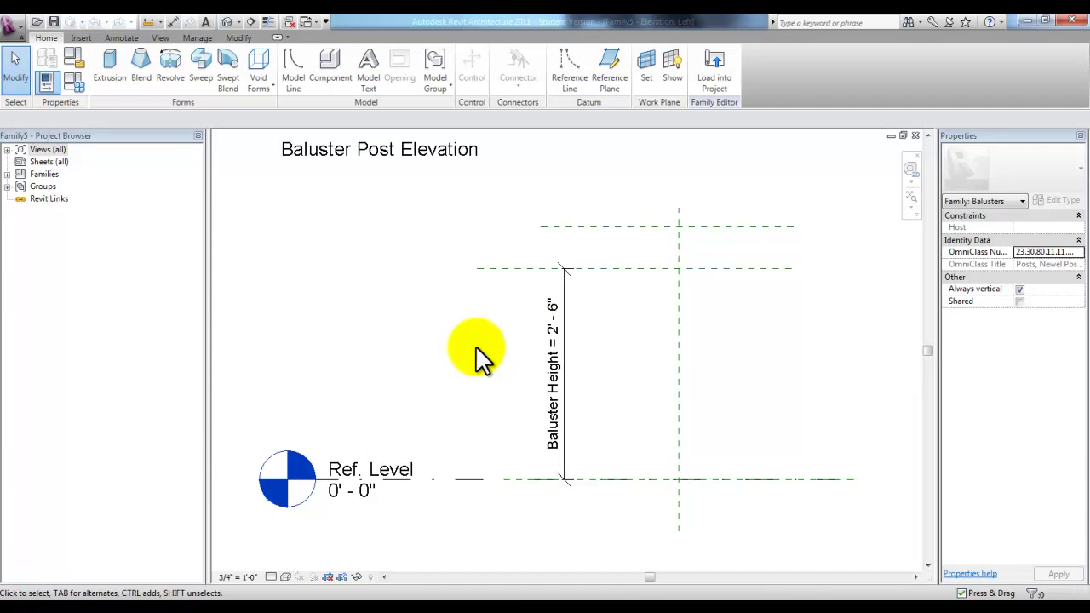
pyautogui.click(102, 77)
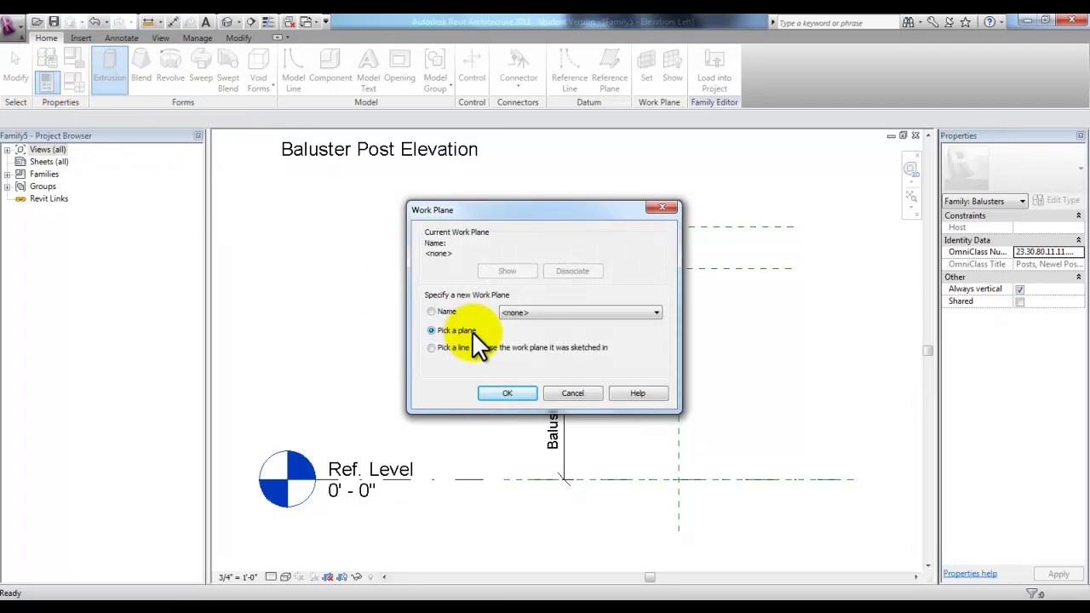
pyautogui.click(517, 393)
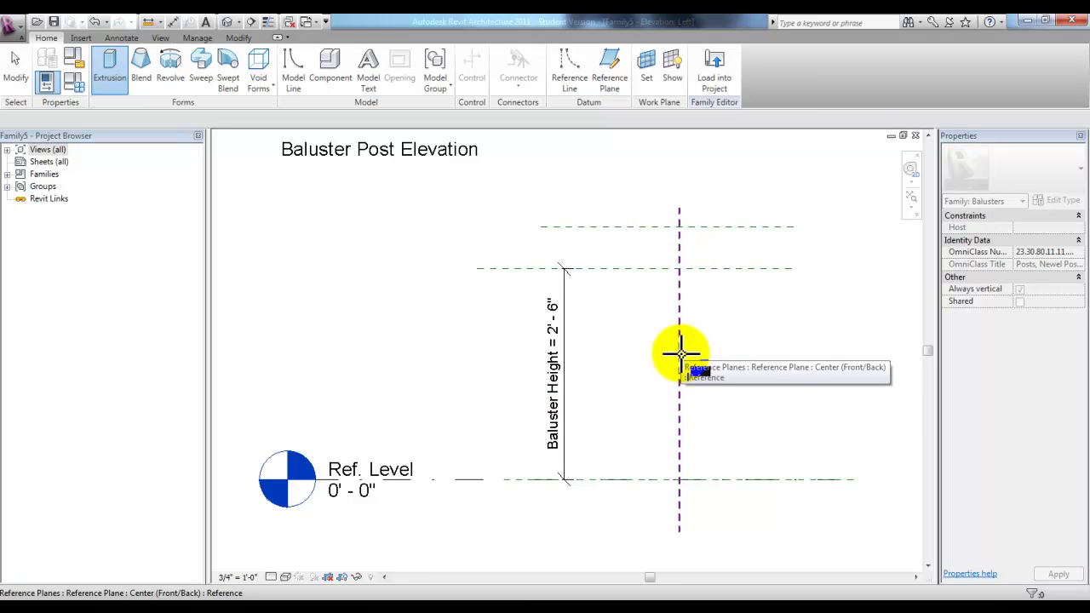
pyautogui.click(680, 350)
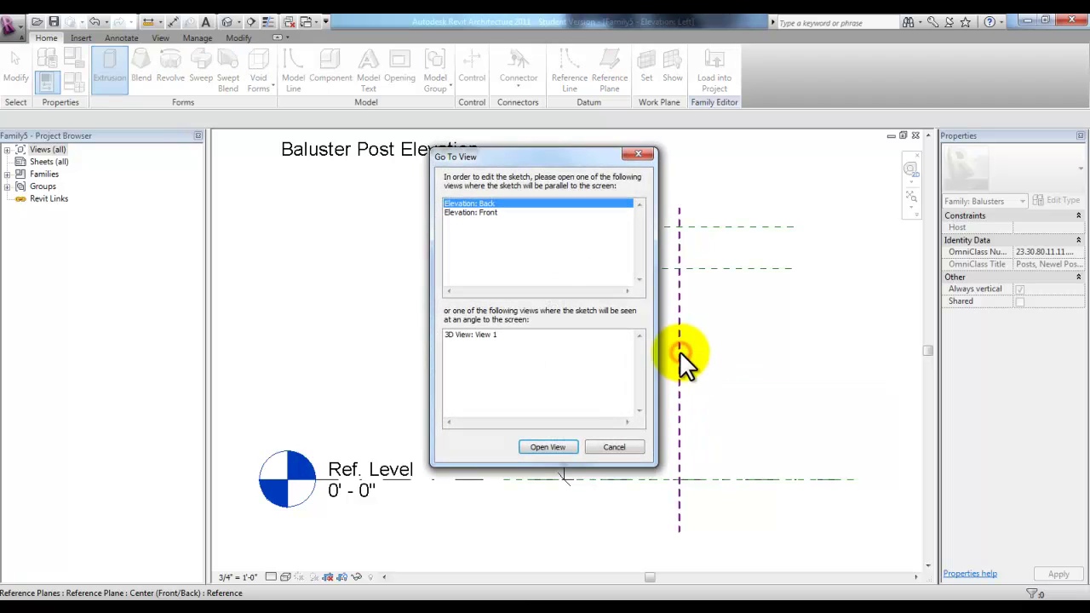
pyautogui.click(491, 213)
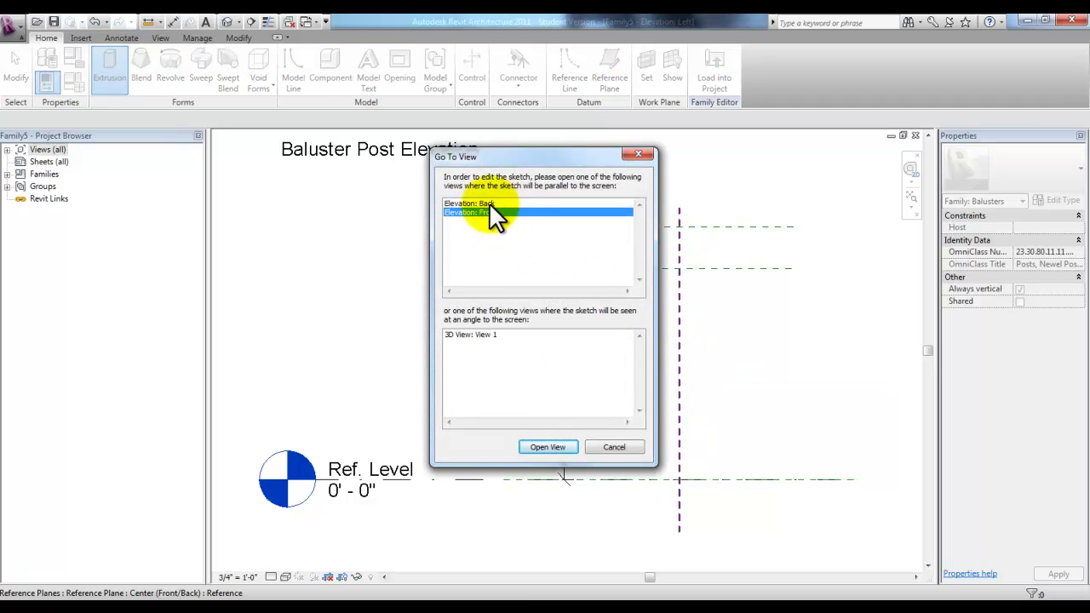
pyautogui.click(561, 443)
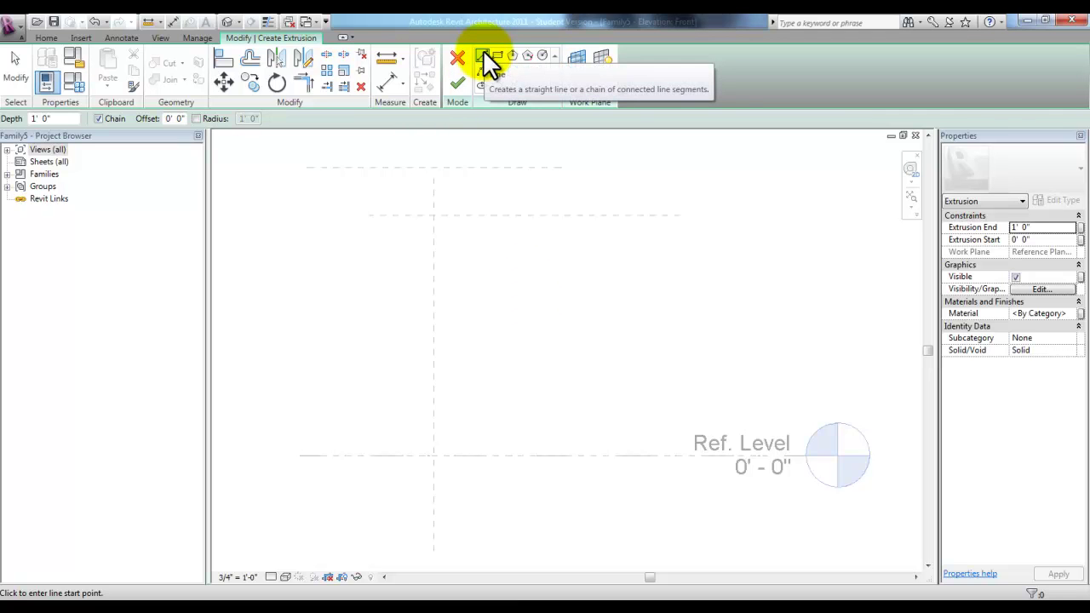
# Step: Sketch a closed bracket-shaped post outline about 1'-5 1/2" wide with a 45° brace, from Ref. Level up to the baluster height plane
pyautogui.click(364, 210)
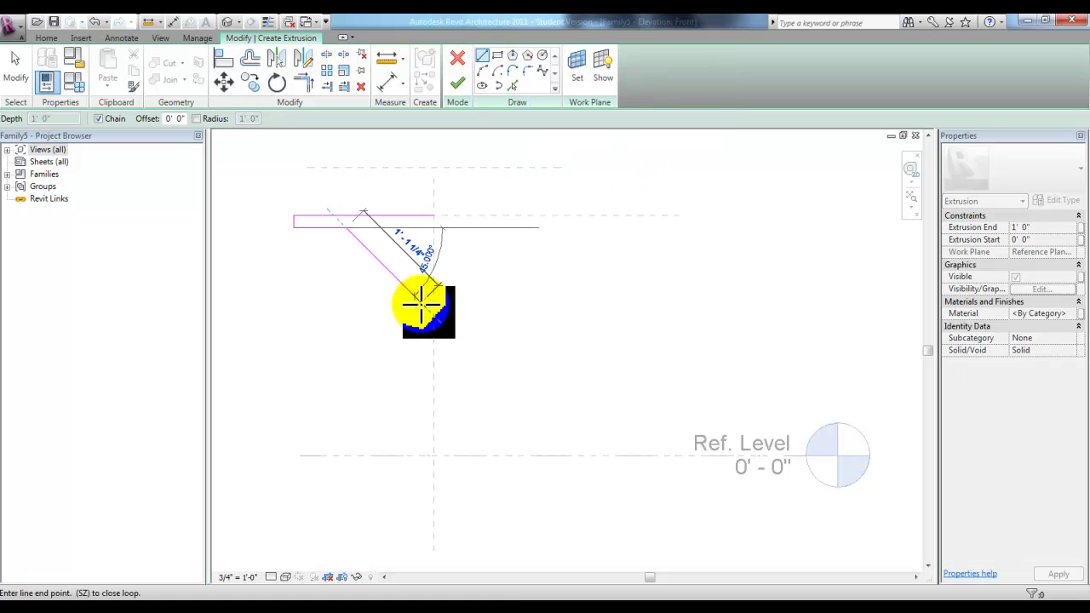
pyautogui.click(421, 300)
pyautogui.click(420, 456)
# Step: Extrude the bracket outline to a depth of 4" and inspect the post in 3D
pyautogui.click(63, 119)
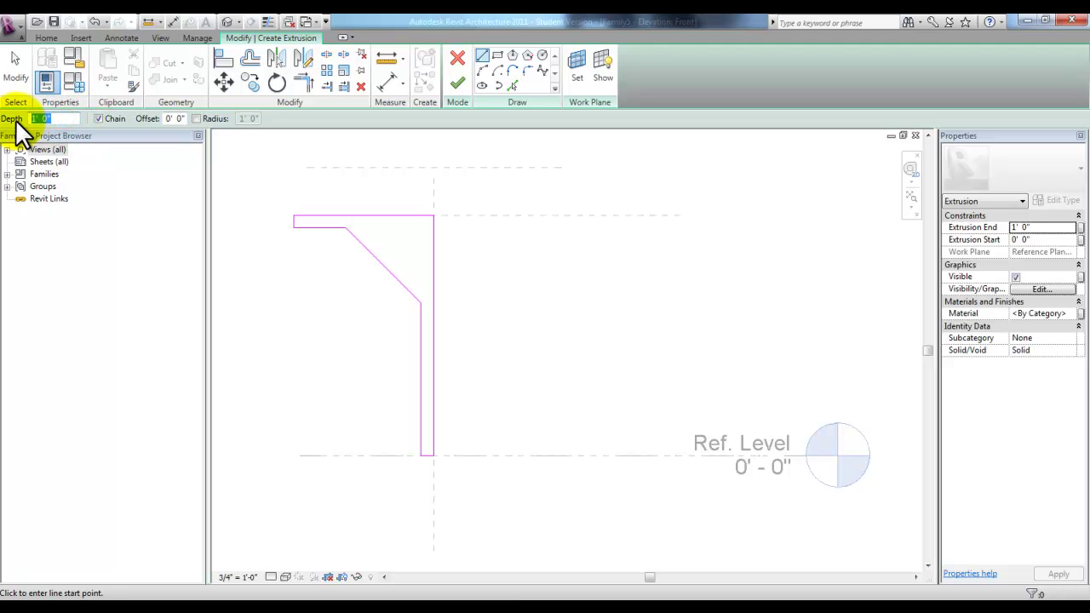
pyautogui.write('4"')
pyautogui.press('Return')
pyautogui.click(459, 82)
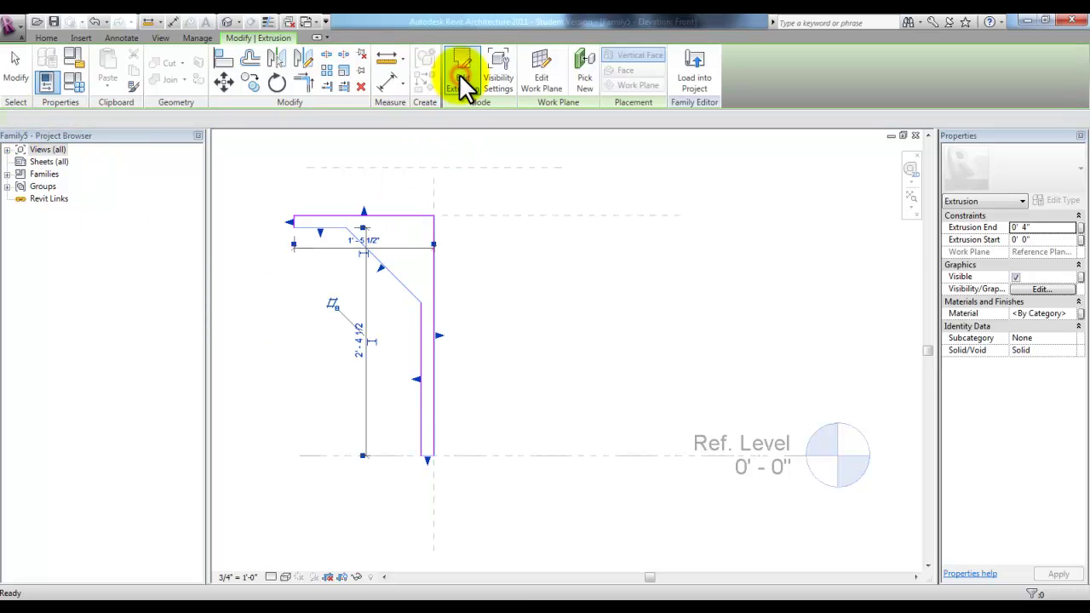
pyautogui.click(509, 292)
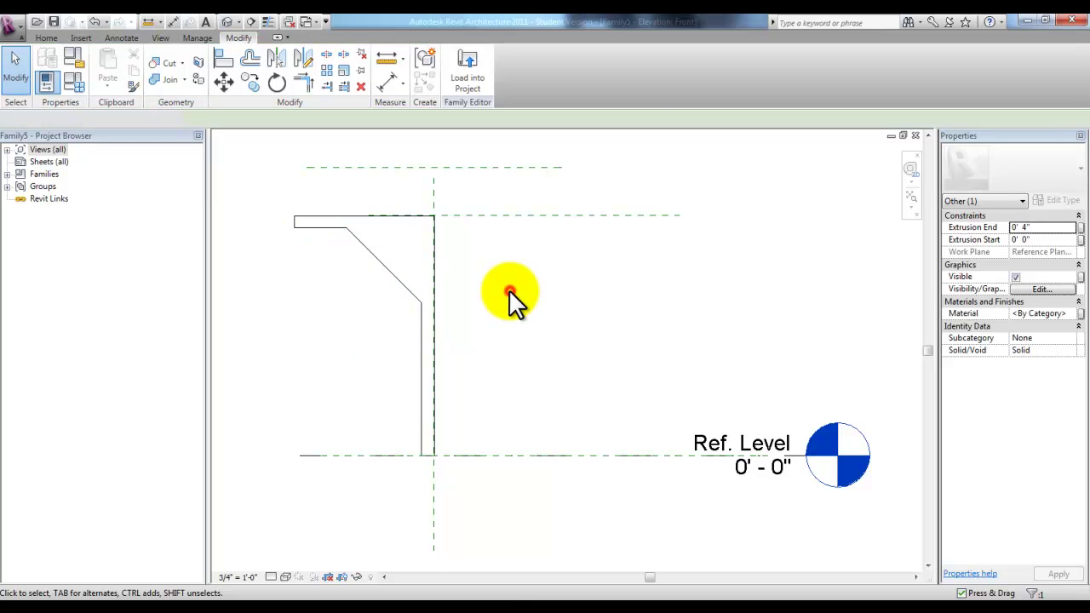
pyautogui.click(227, 20)
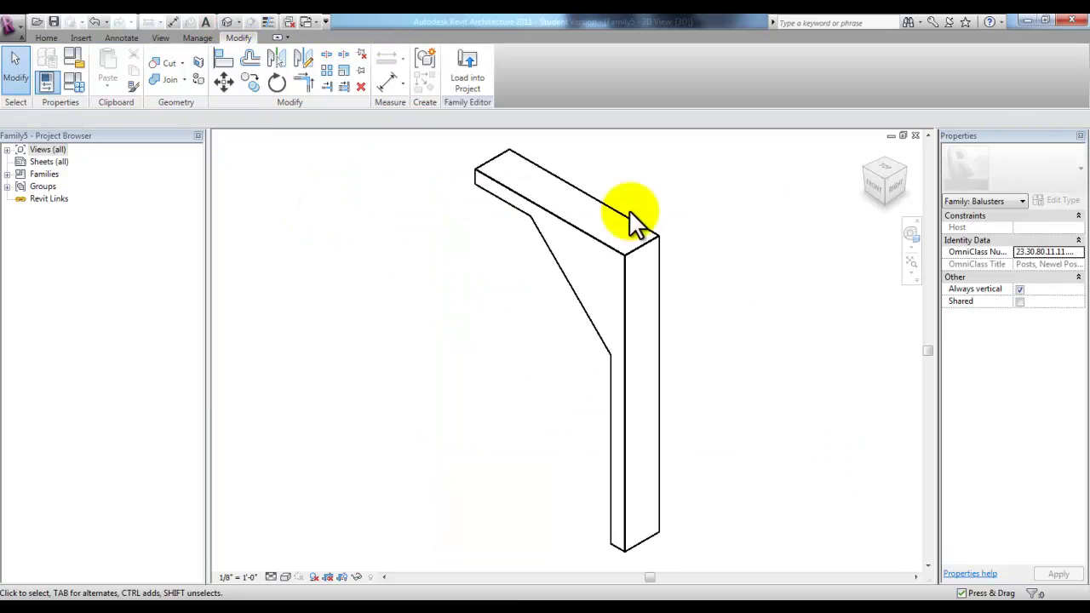
pyautogui.keyDown('shift'); pyautogui.moveTo(513, 350); pyautogui.dragTo(701, 312, button='middle'); pyautogui.keyUp('shift')
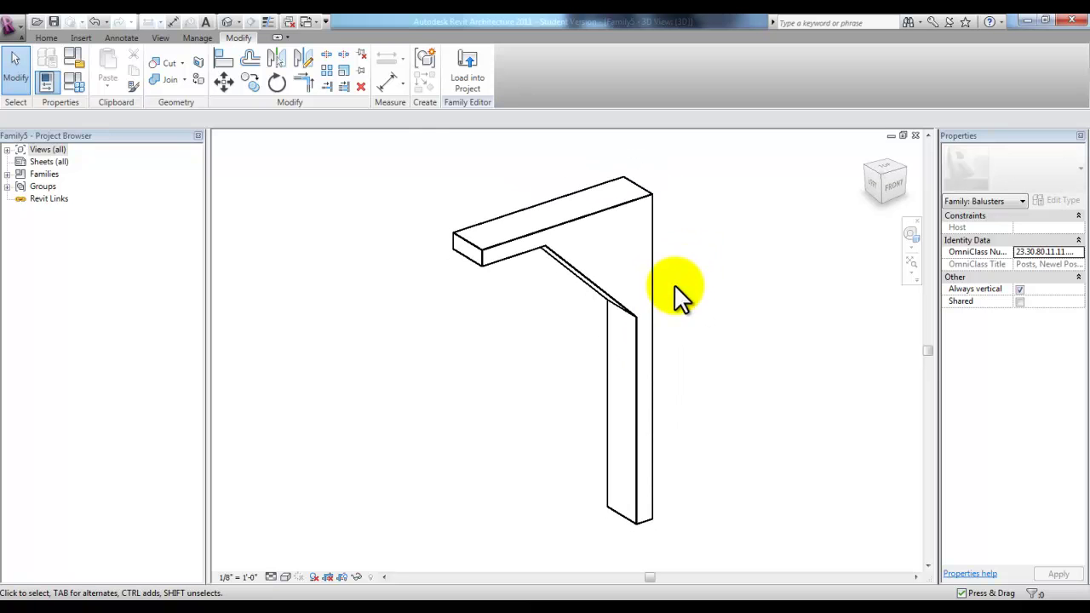
# Step: Save the baluster post family as My post and load it into Project2.rvt
pyautogui.click(10, 26)
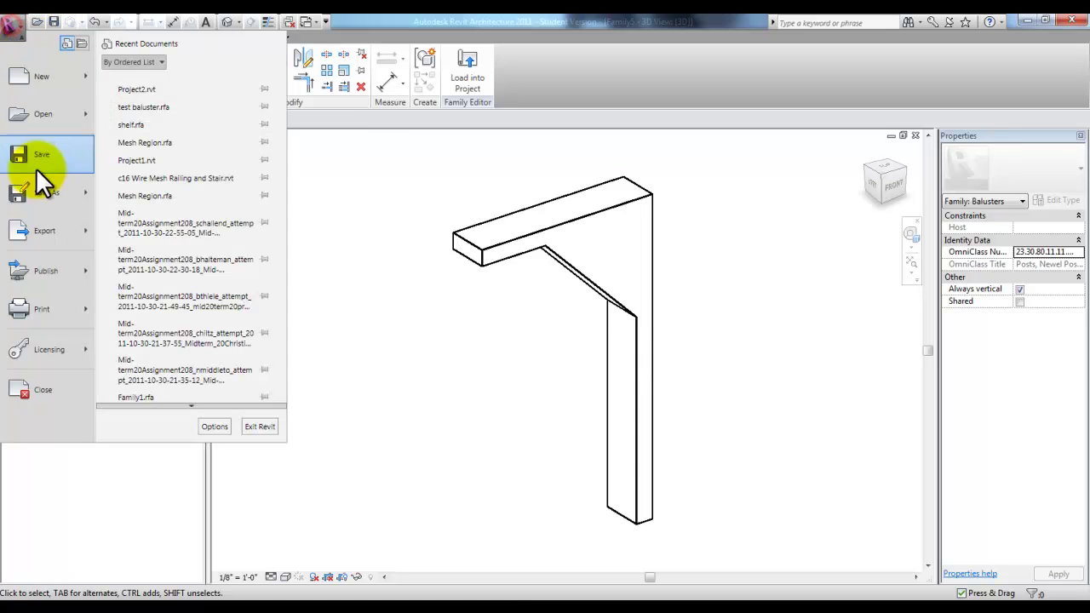
pyautogui.click(40, 192)
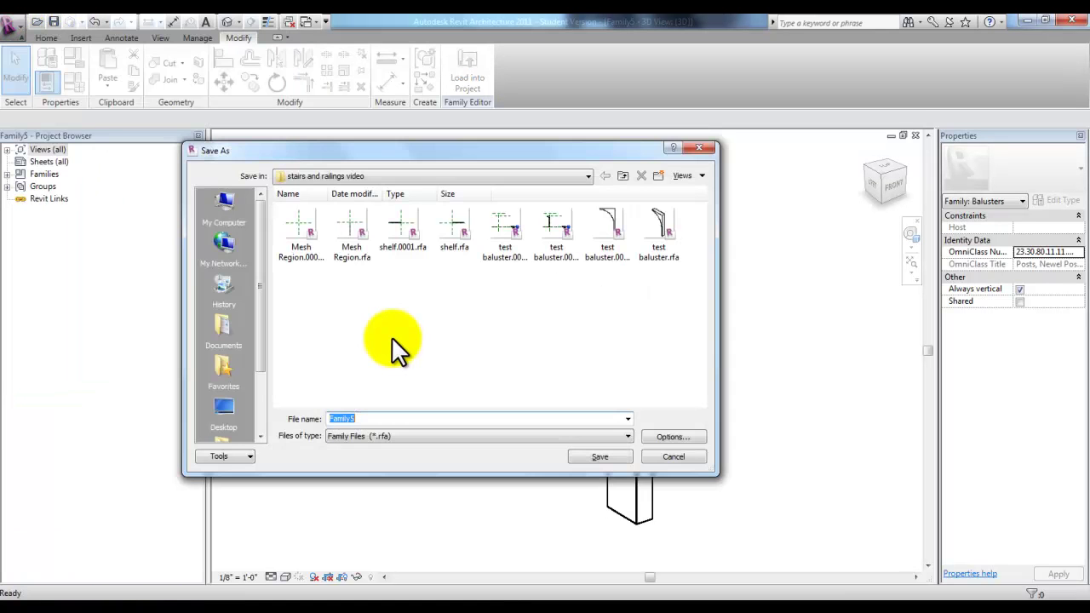
pyautogui.write('My post')
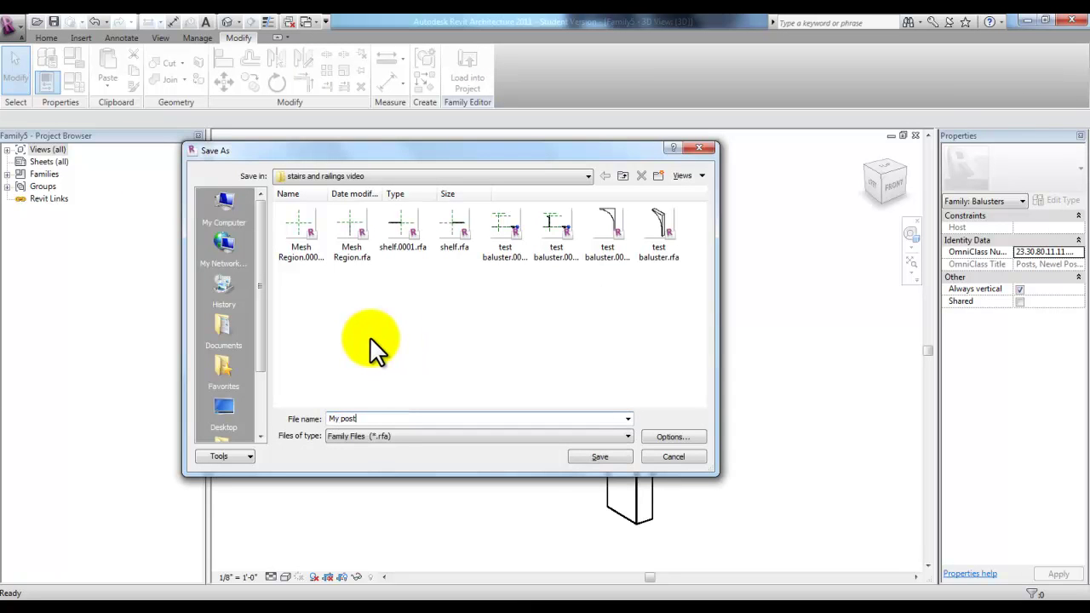
pyautogui.click(623, 454)
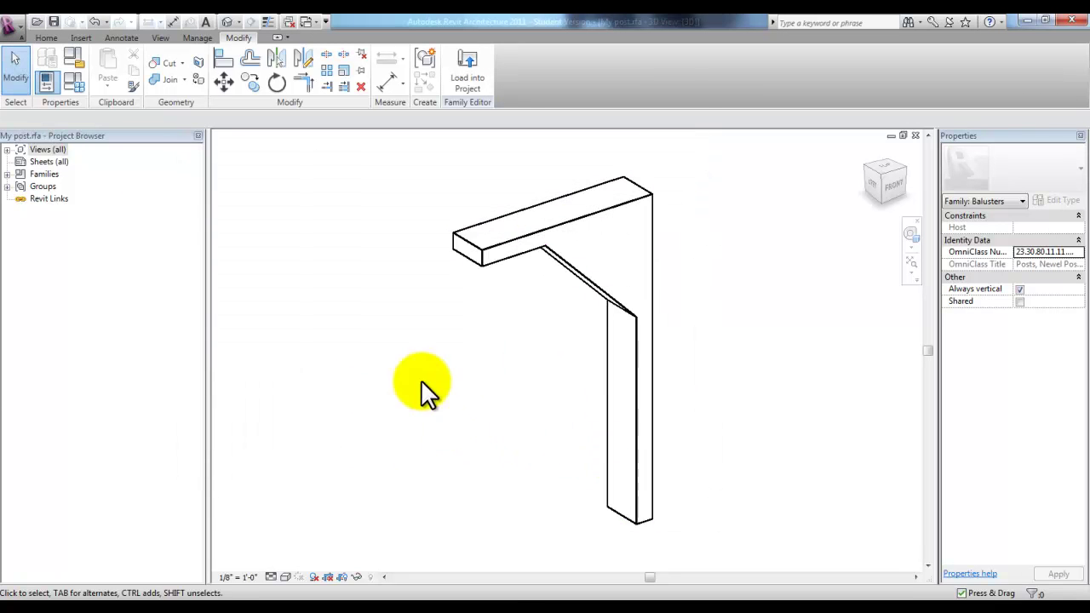
pyautogui.click(473, 72)
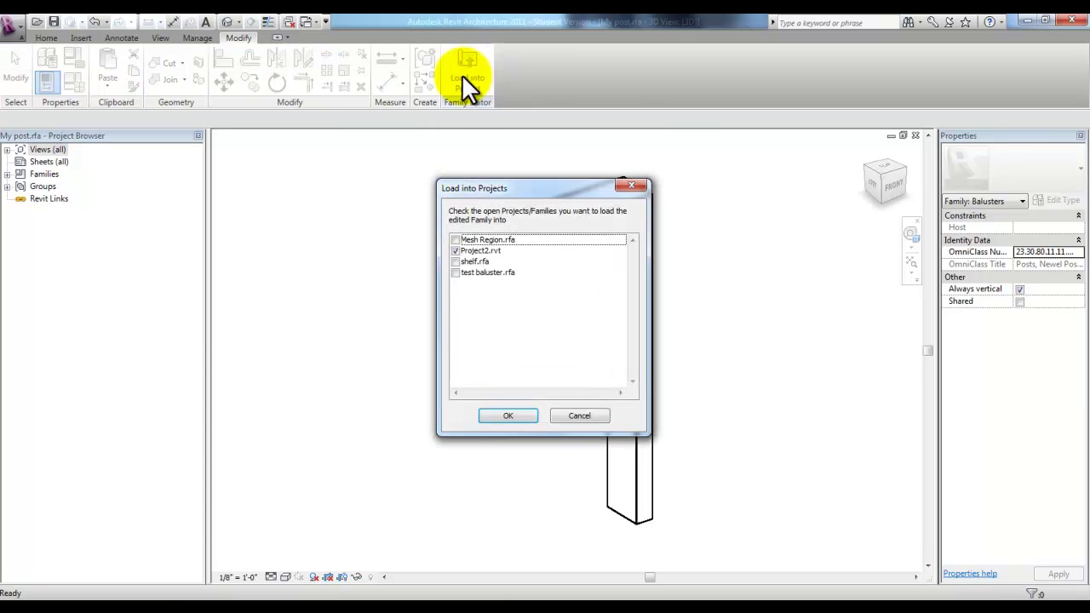
pyautogui.click(513, 417)
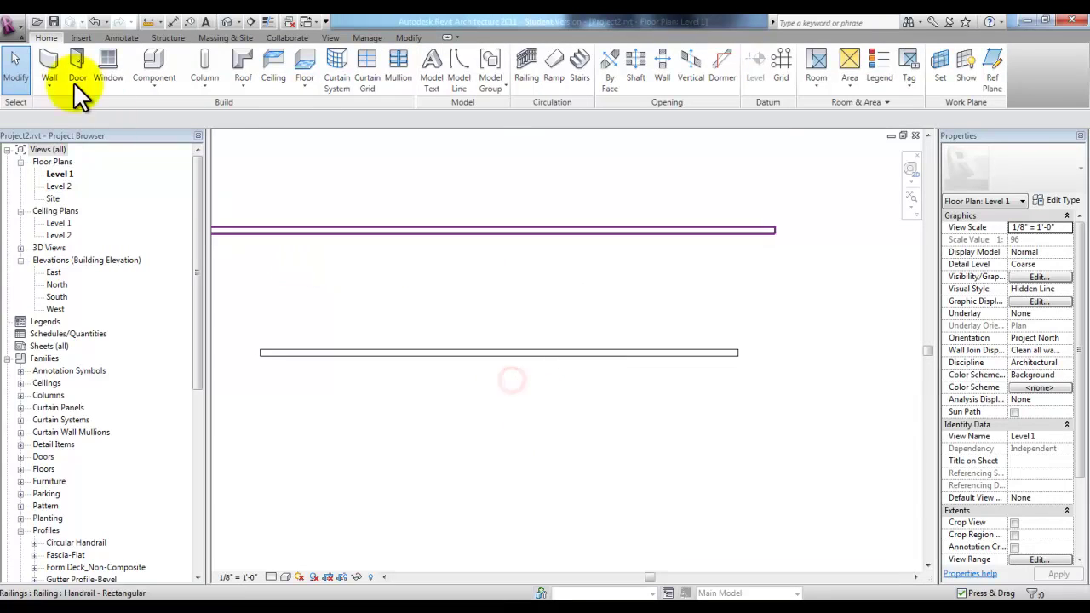
# Step: Create a new family from the Profile-Rail.rft template
pyautogui.click(15, 32)
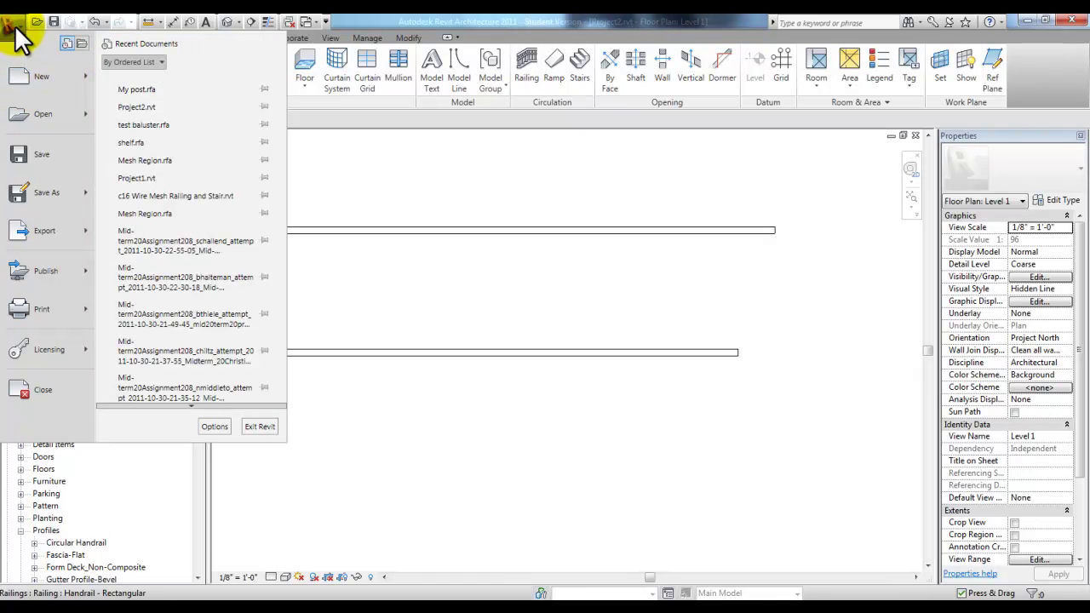
pyautogui.moveTo(26, 78)
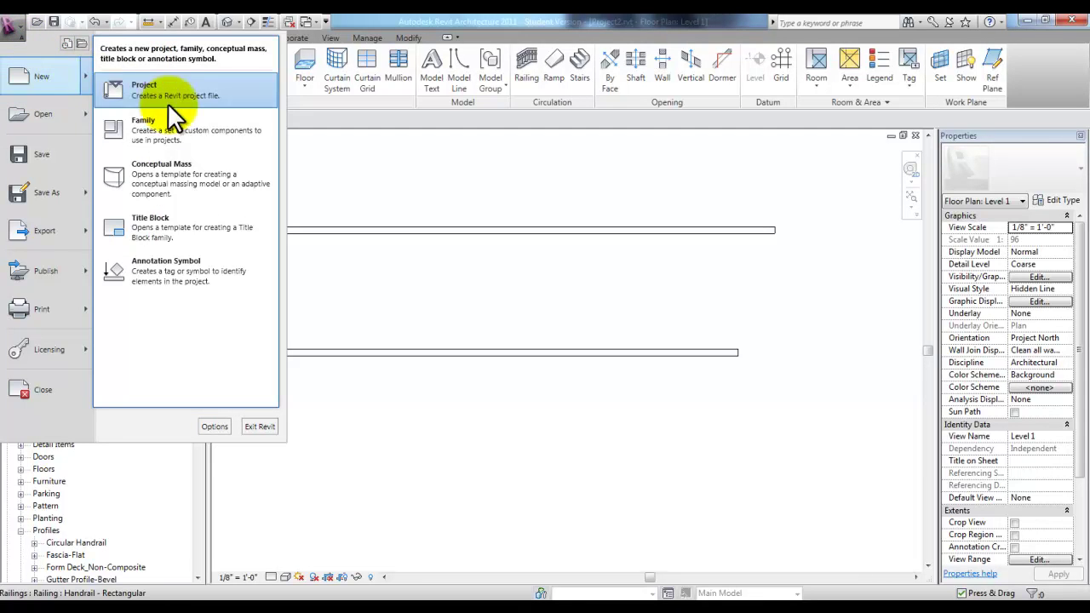
pyautogui.click(175, 128)
pyautogui.click(483, 295)
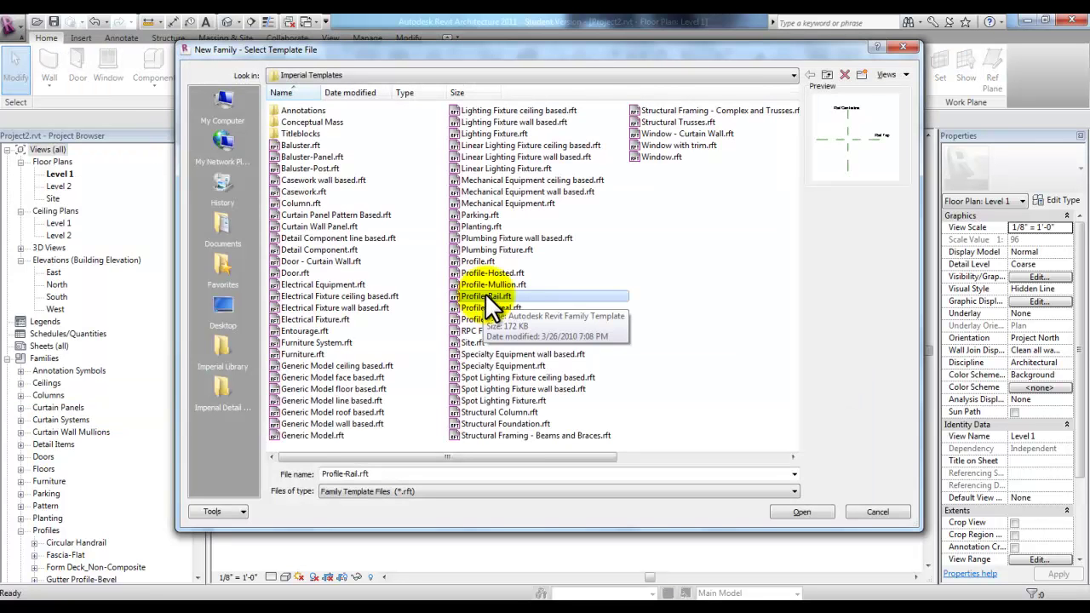
pyautogui.click(487, 259)
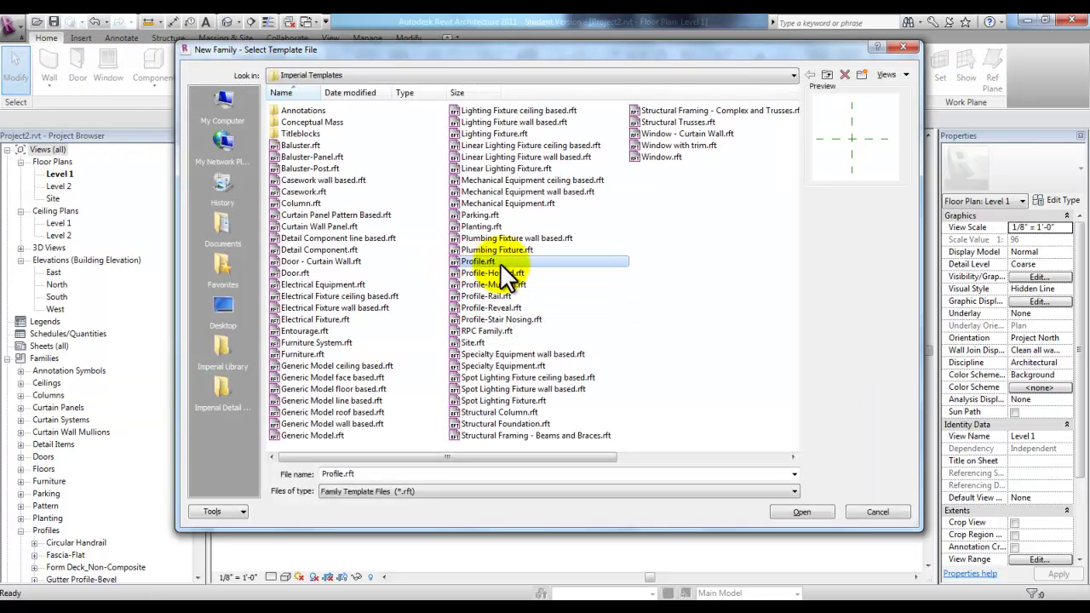
pyautogui.click(487, 295)
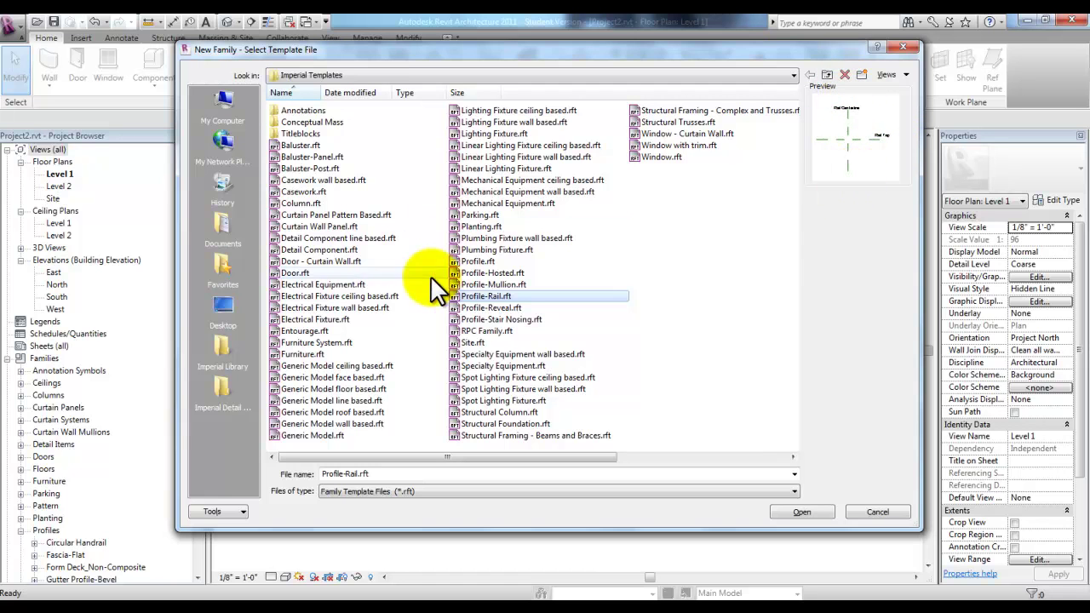
pyautogui.doubleClick(456, 300)
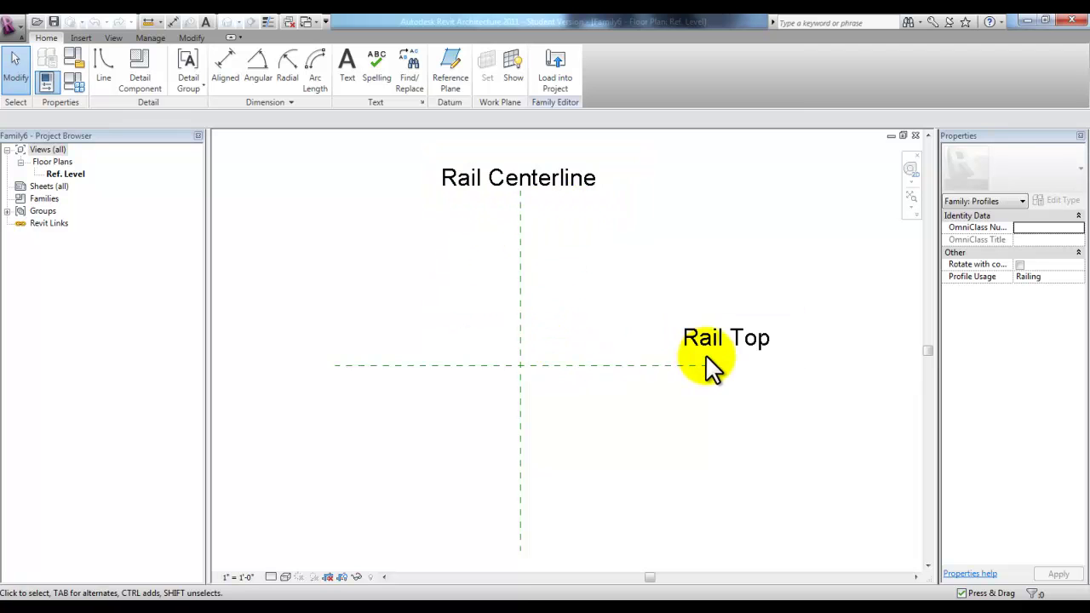
# Step: Draw a thin rectangular rail profile about 10 1/2" wide, starting at the rail centerline and sitting on the Rail Top plane
pyautogui.moveTo(653, 347); pyautogui.dragTo(617, 255, button='middle')
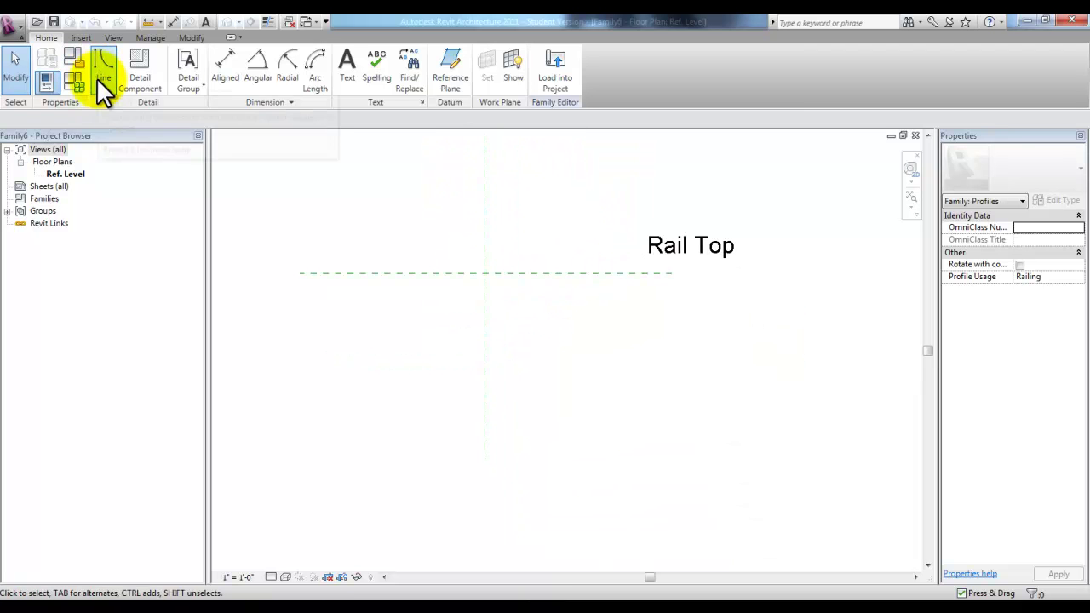
pyautogui.click(98, 75)
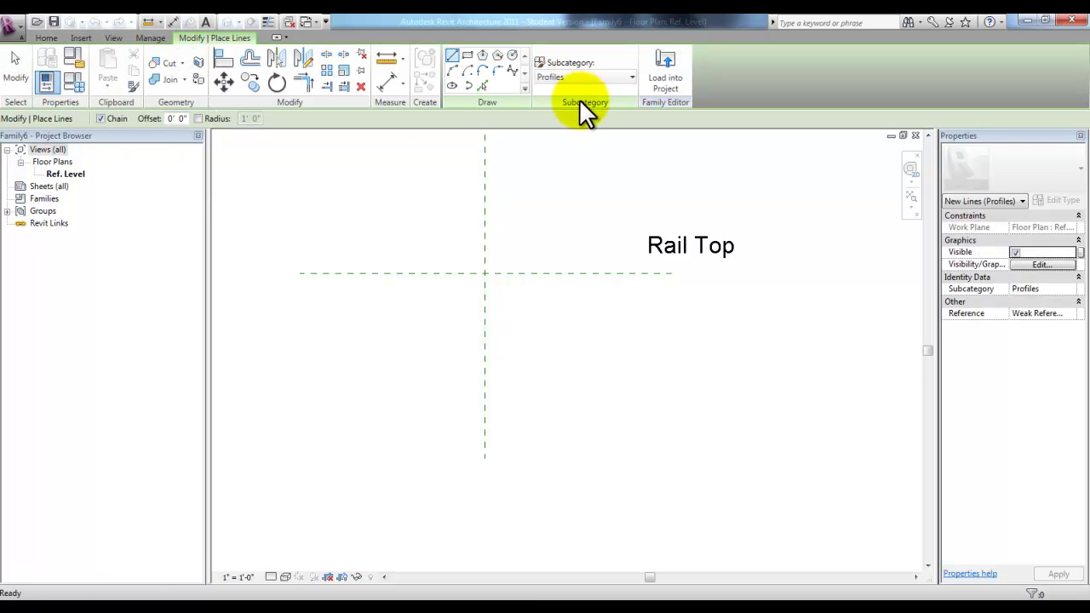
pyautogui.click(467, 55)
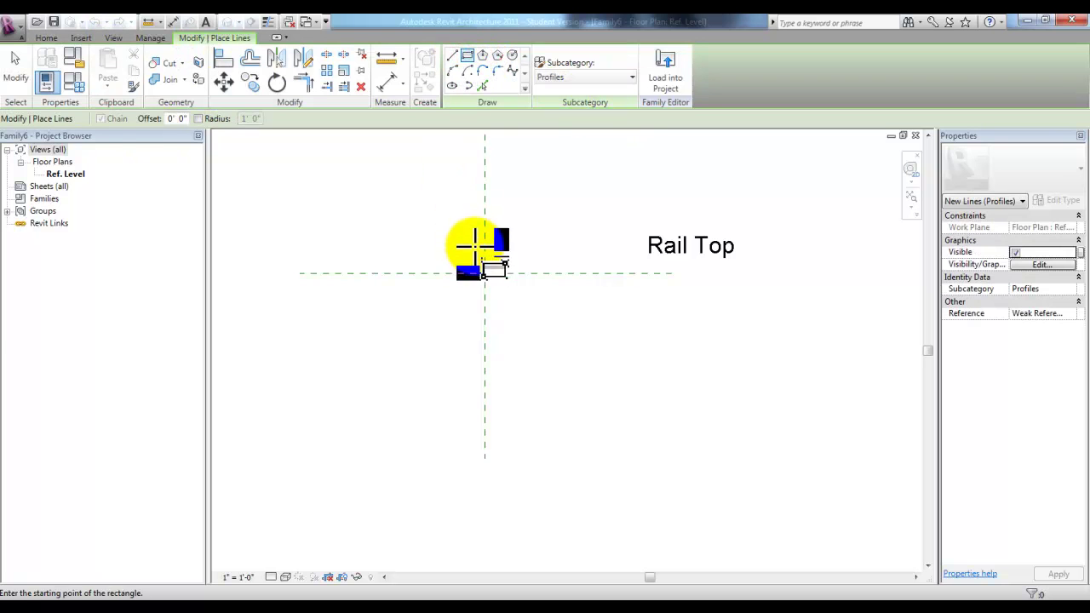
pyautogui.click(486, 273)
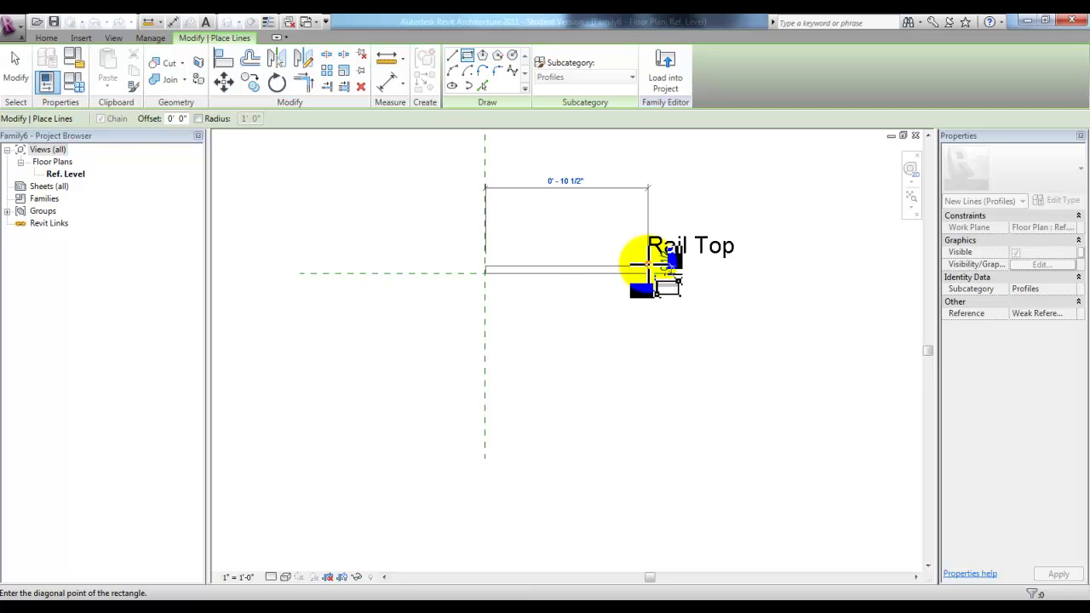
pyautogui.click(648, 290)
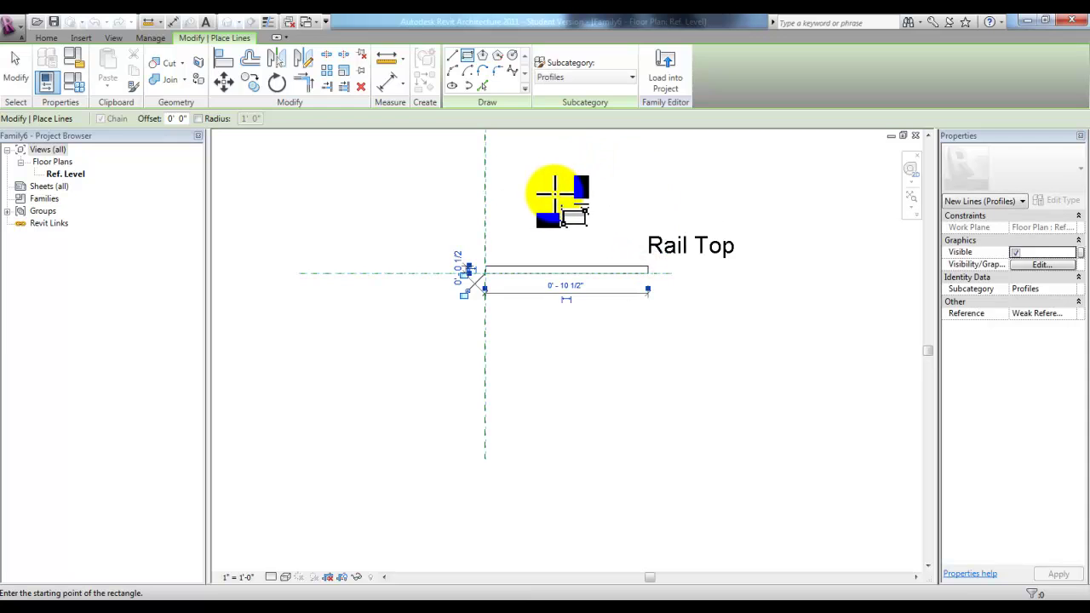
pyautogui.press('Escape')
pyautogui.press('Escape')
# Step: Save the rail profile family as My rail and load it into Project2.rvt
pyautogui.click(14, 25)
pyautogui.moveTo(20, 197)
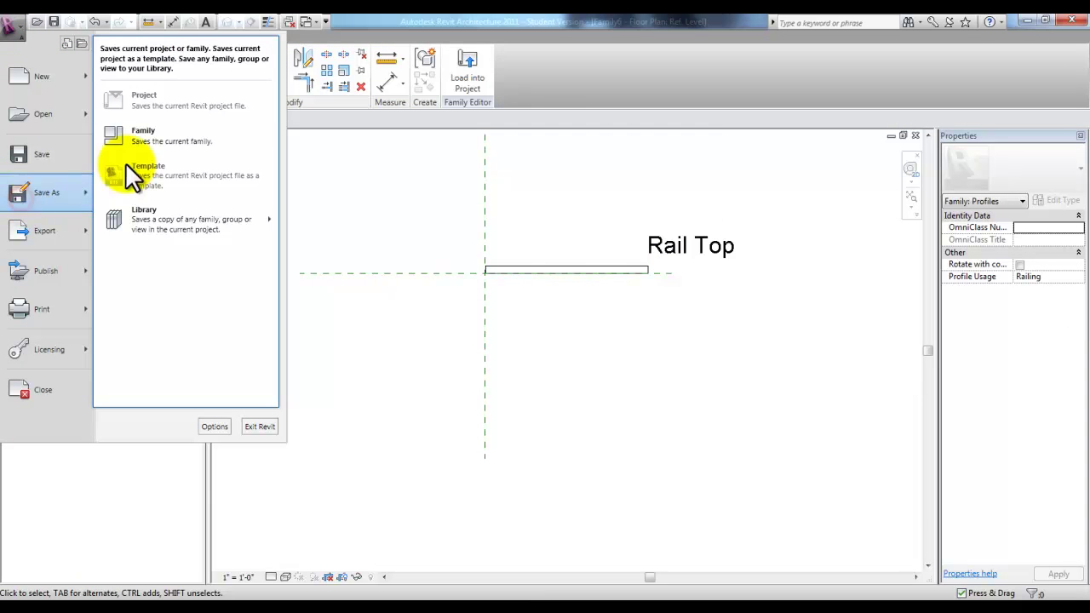
pyautogui.click(193, 143)
pyautogui.write('My ')
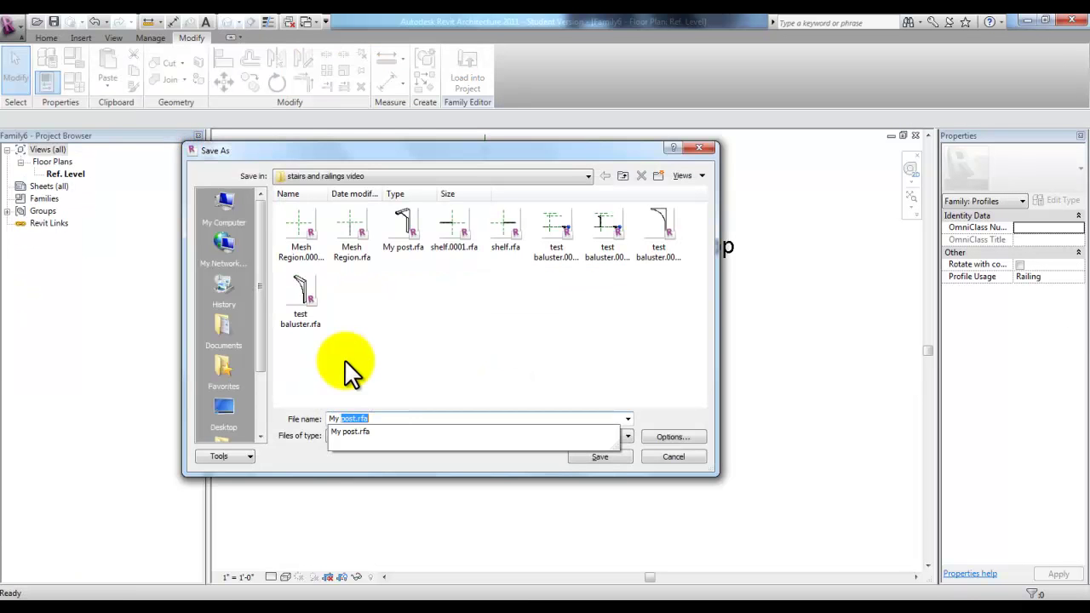
pyautogui.write('rail')
pyautogui.press('Return')
pyautogui.click(484, 77)
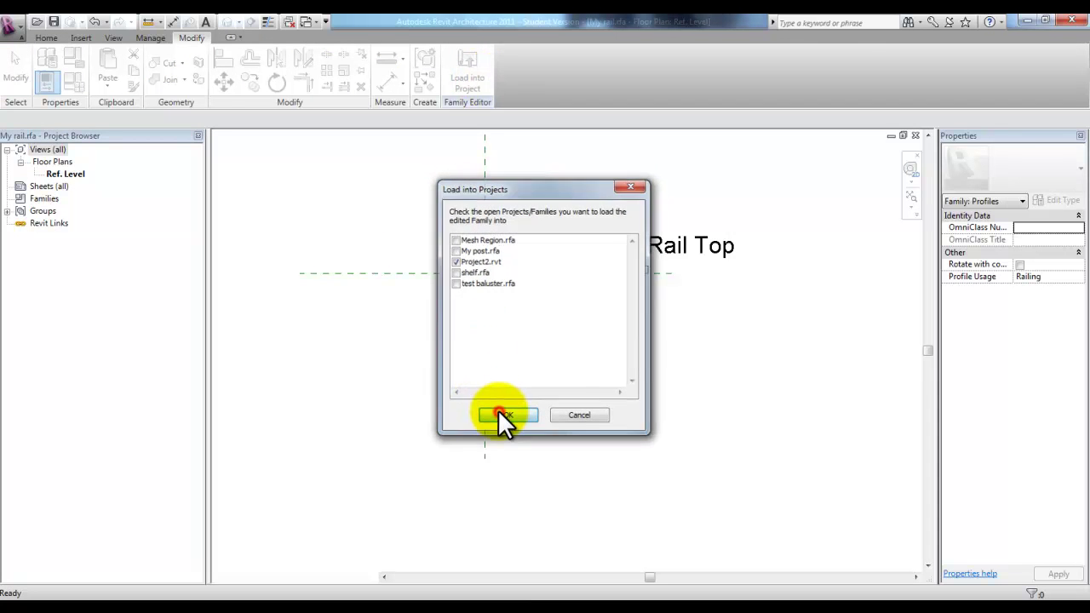
pyautogui.click(501, 416)
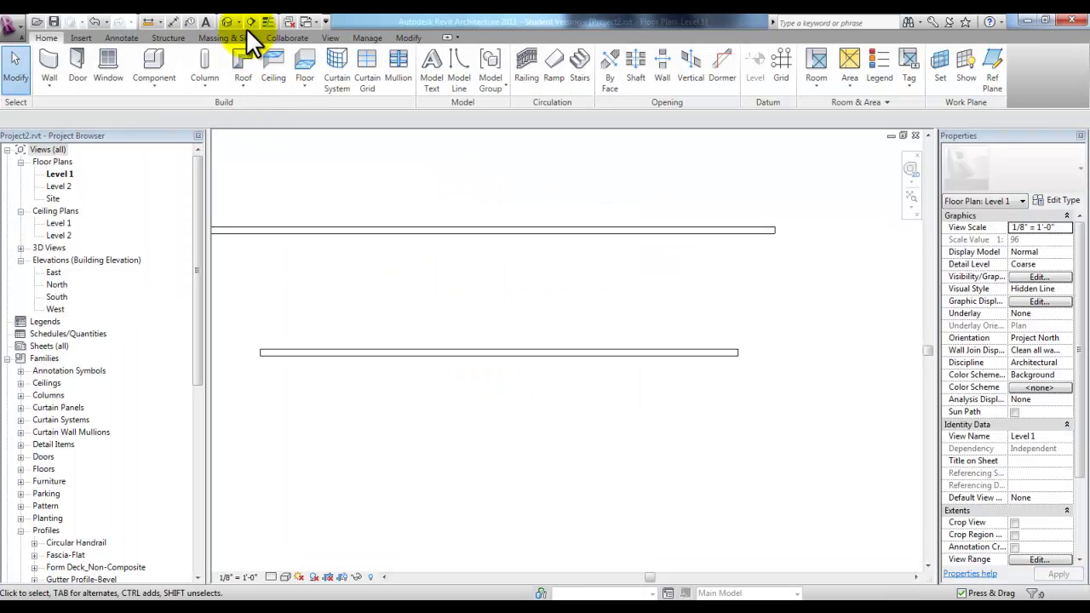
# Step: In the 3D view, start a new railing and duplicate the Handrail - Rectangular type as New shelf
pyautogui.click(230, 26)
pyautogui.moveTo(394, 452); pyautogui.dragTo(474, 414, button='middle')
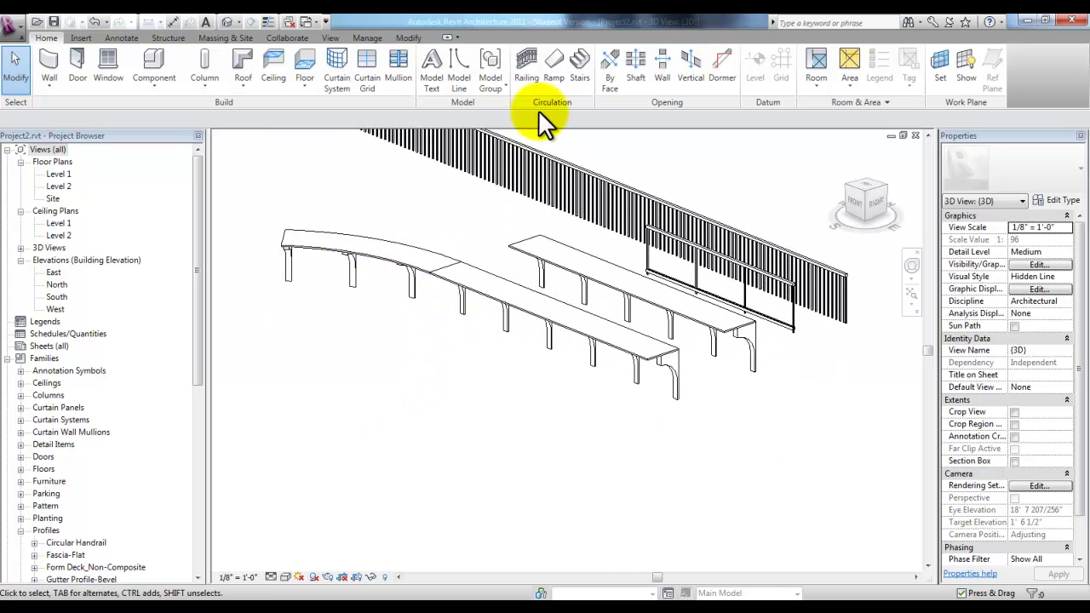
pyautogui.click(518, 68)
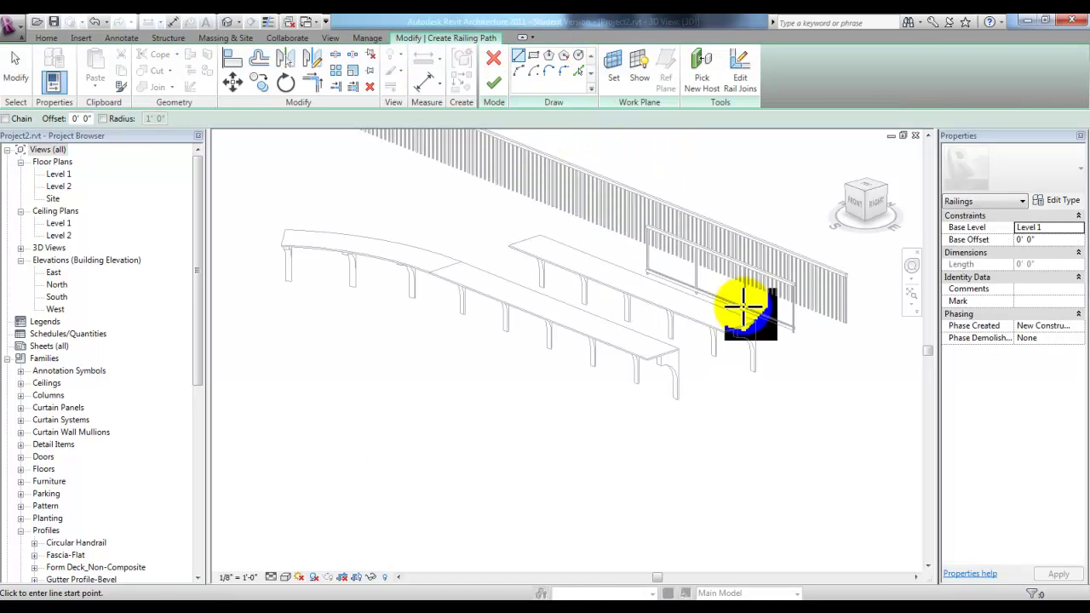
pyautogui.click(1075, 202)
pyautogui.click(406, 129)
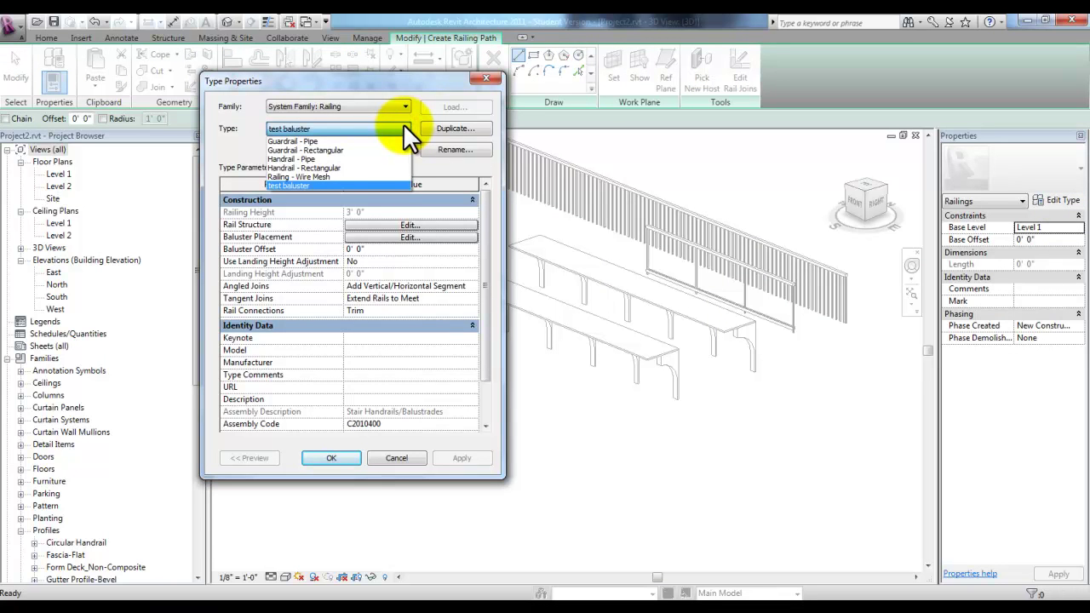
pyautogui.click(314, 166)
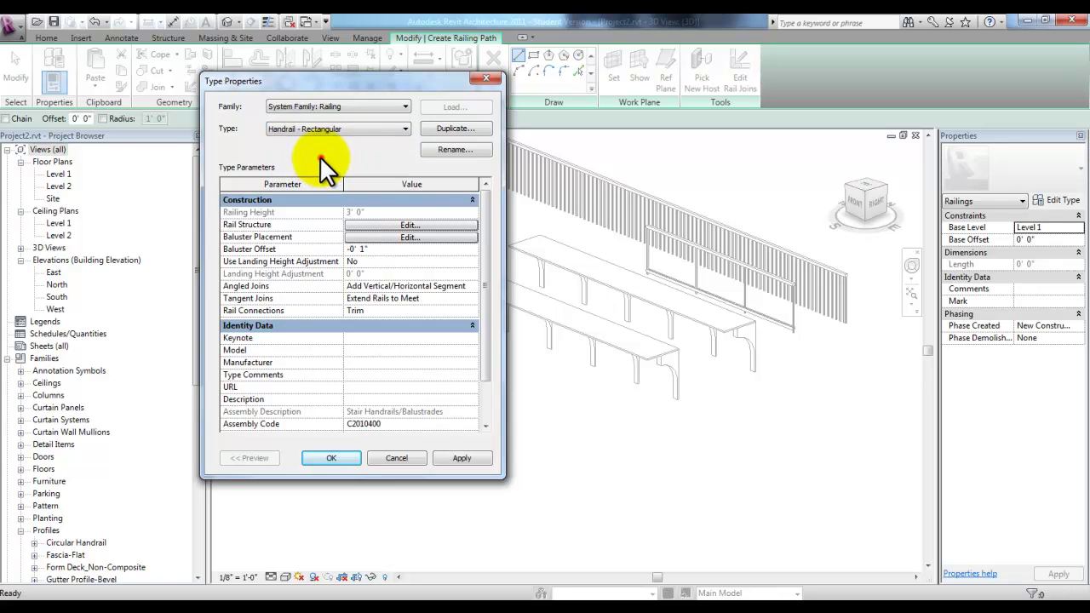
pyautogui.click(456, 129)
pyautogui.press('BackSpace')
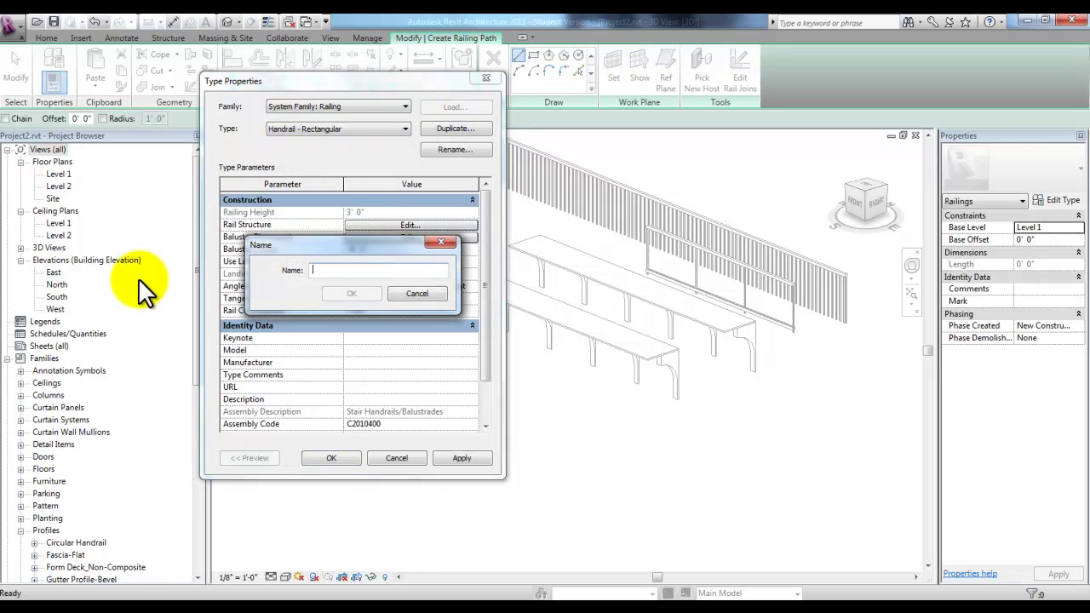
pyautogui.write('New sh')
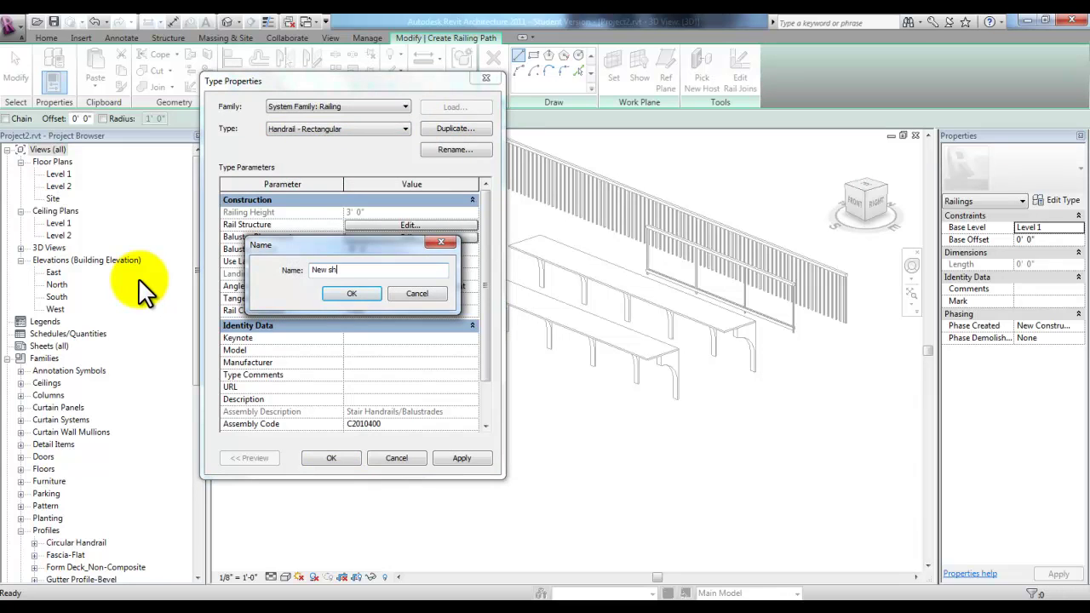
pyautogui.write('elf')
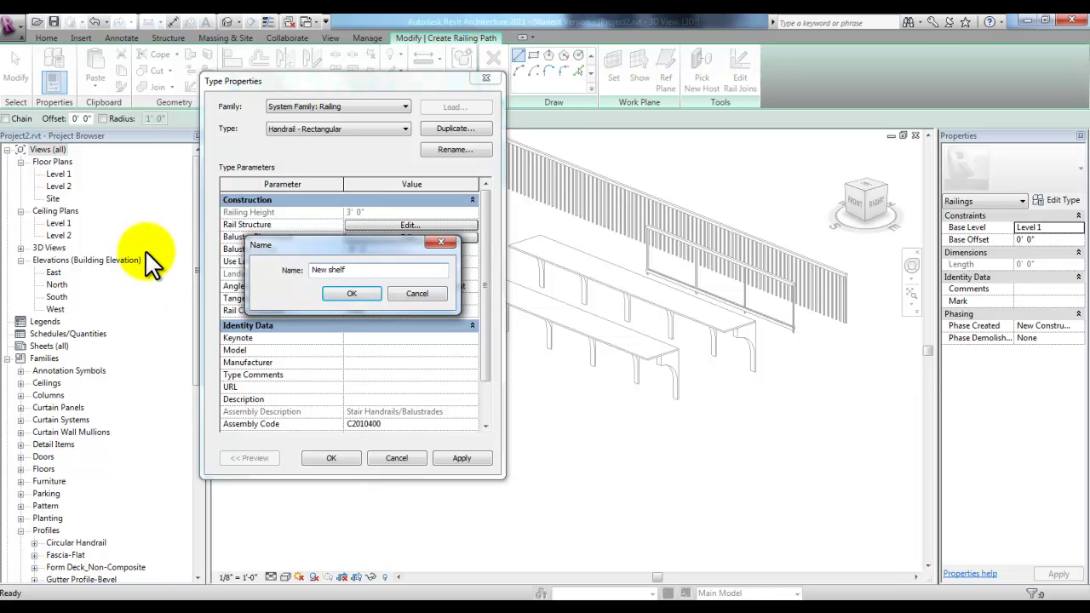
pyautogui.click(346, 295)
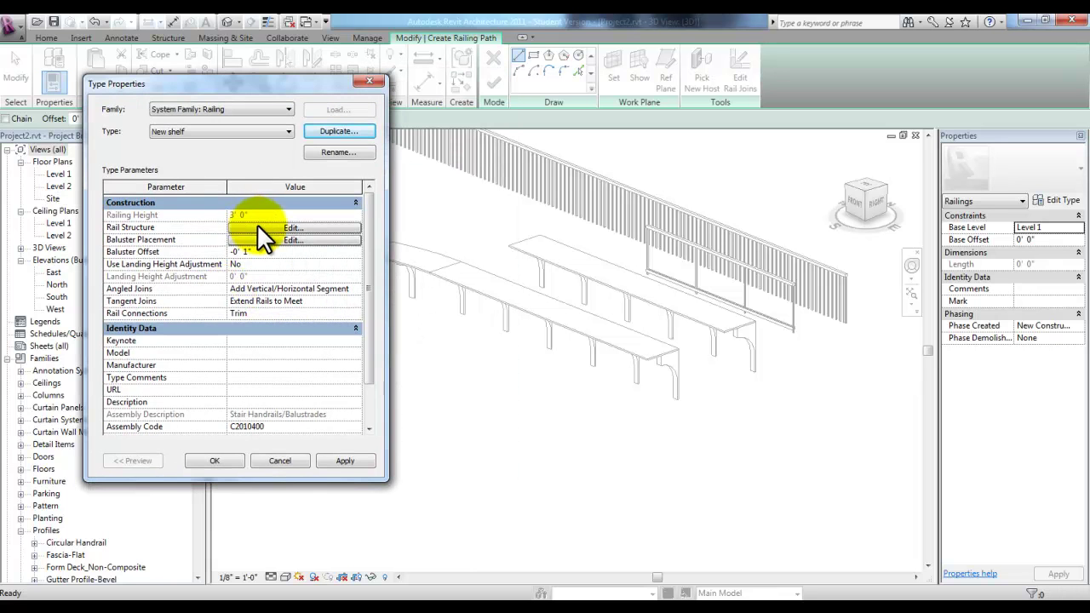
# Step: In the New shelf rail structure, set Rail 1's profile to My rail and its material to Wood
pyautogui.click(300, 227)
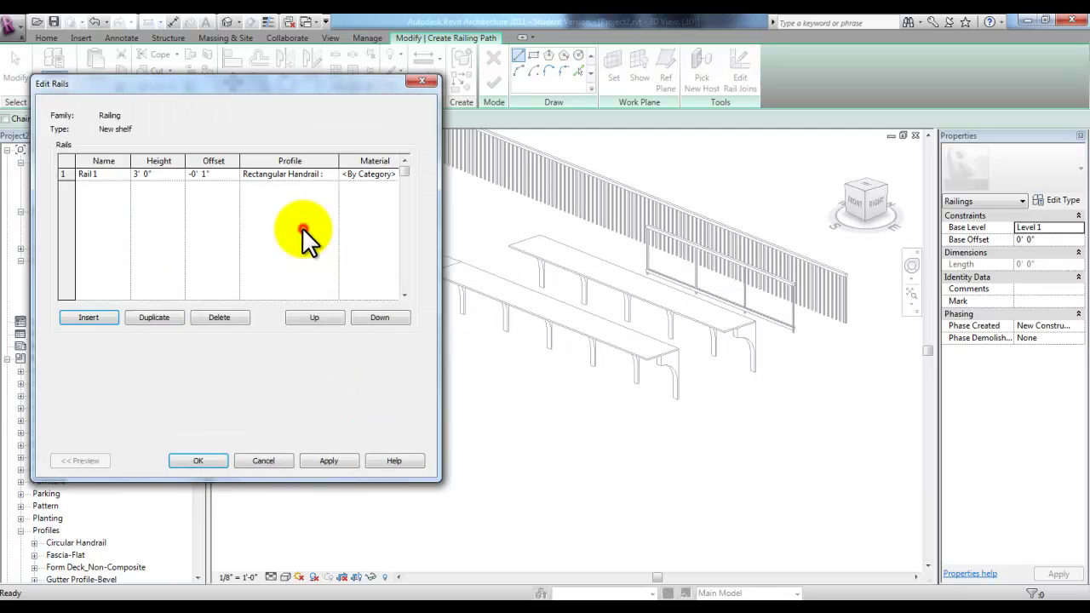
pyautogui.click(326, 175)
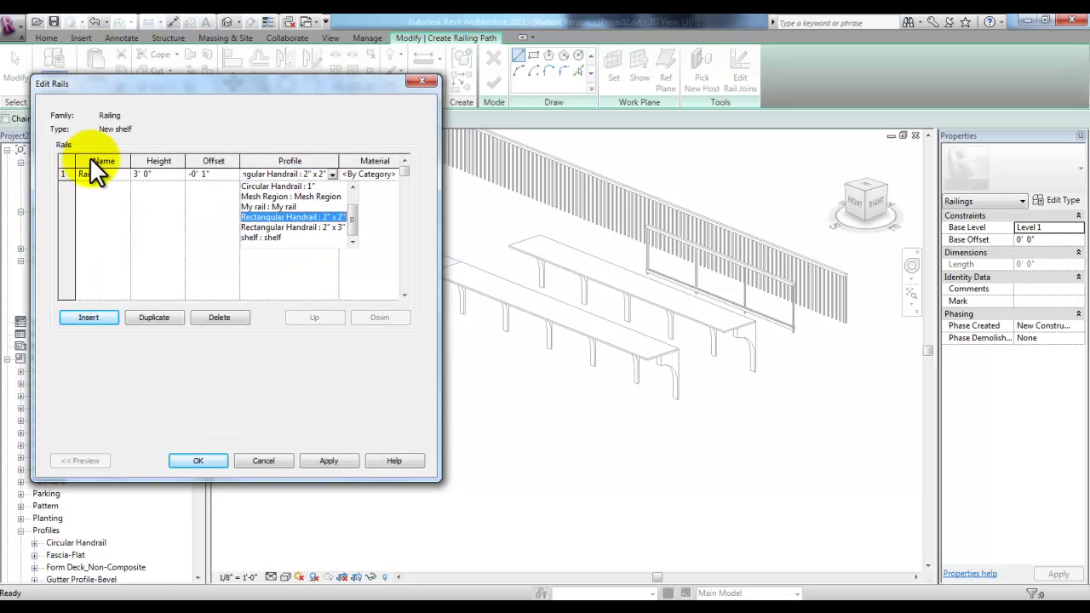
pyautogui.click(291, 207)
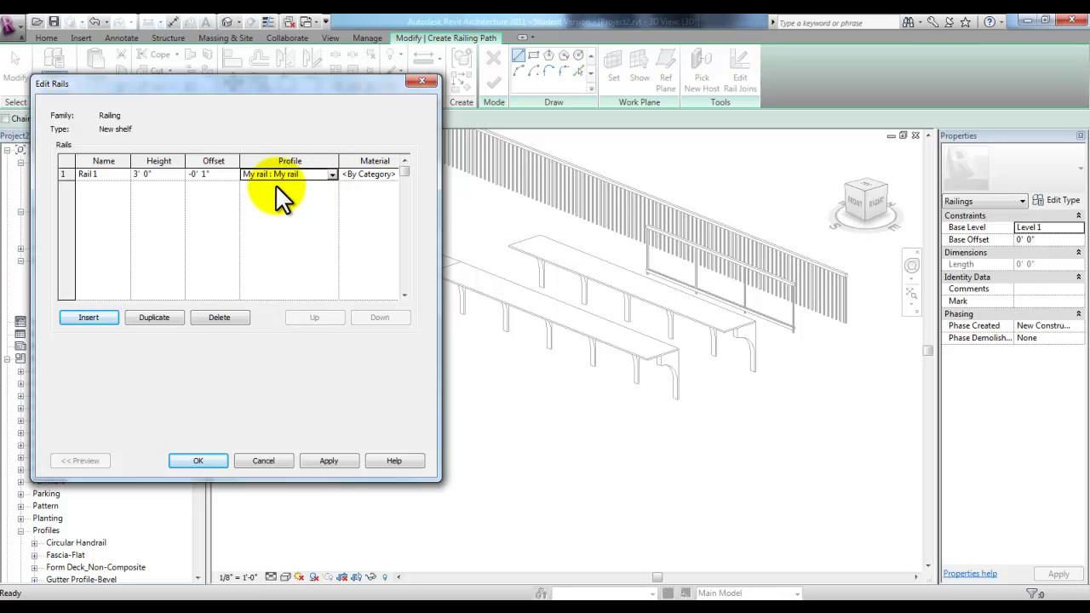
pyautogui.click(391, 173)
pyautogui.click(391, 173)
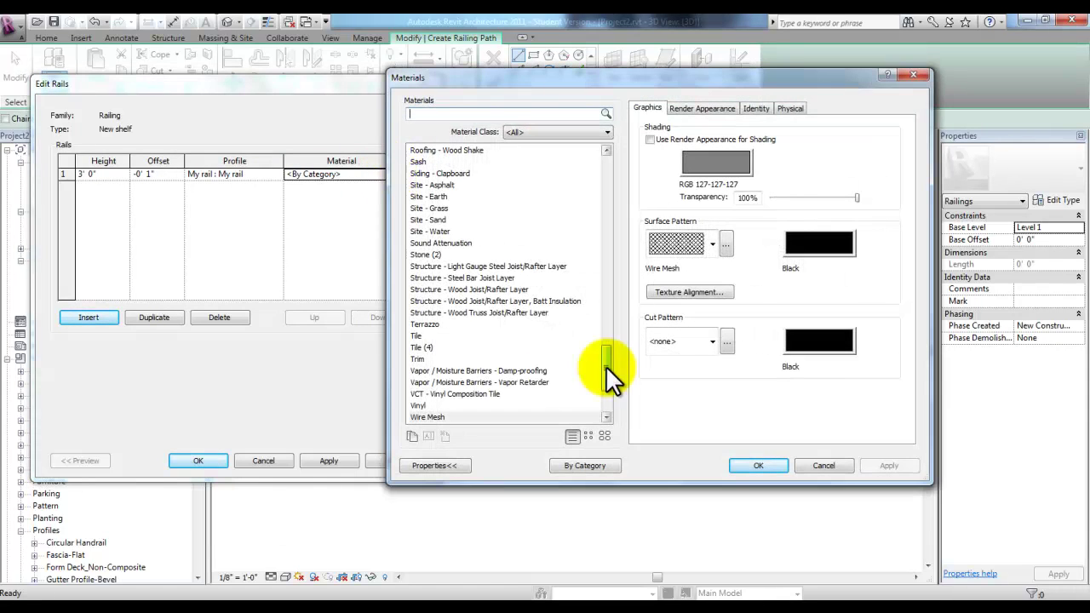
pyautogui.moveTo(605, 366); pyautogui.dragTo(607, 413)
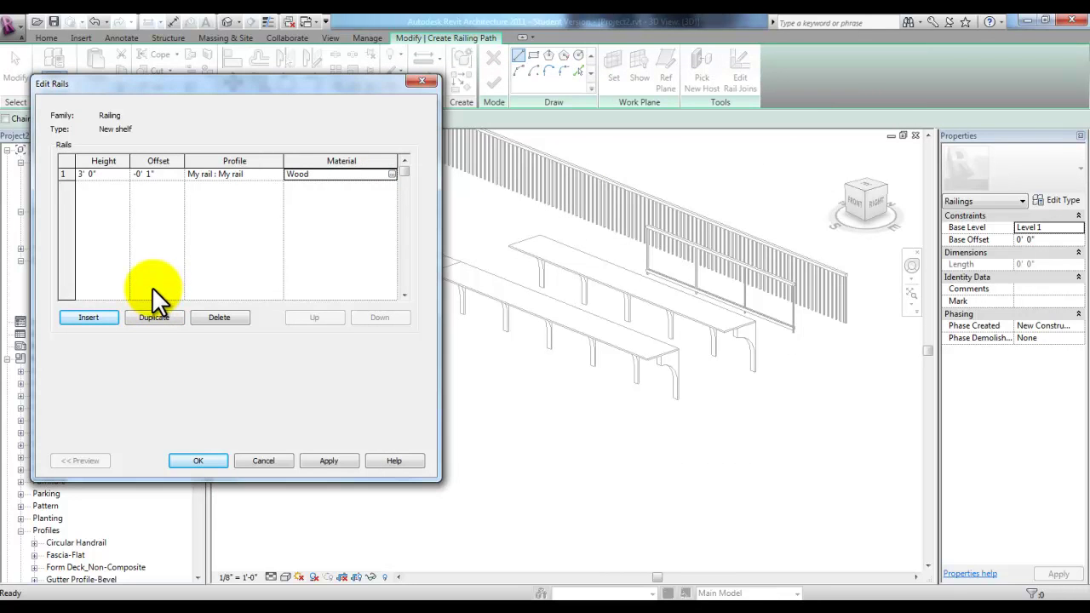
pyautogui.click(206, 457)
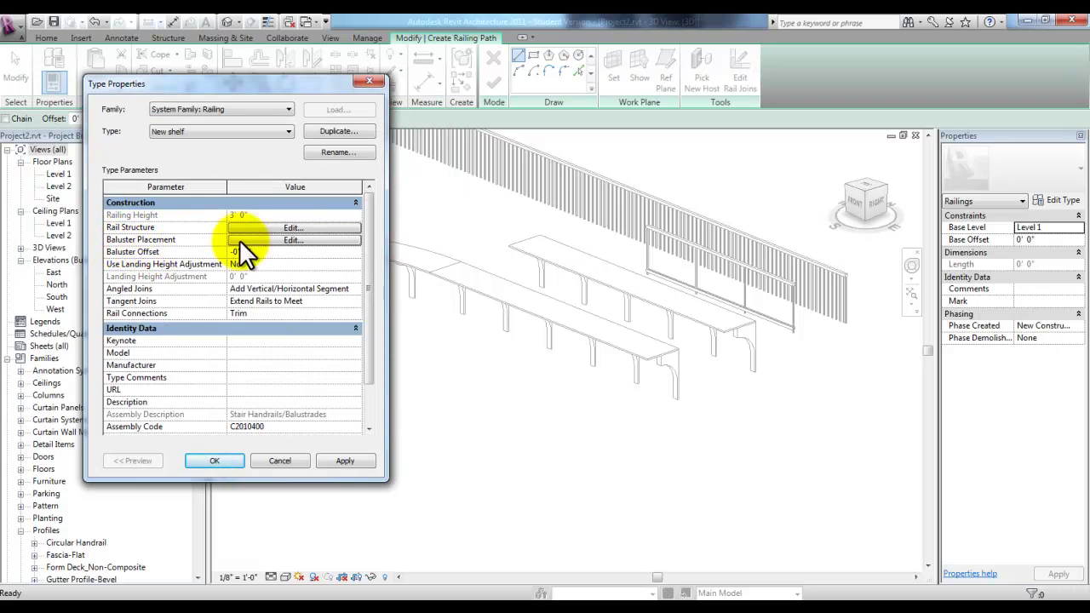
# Step: Assign the My post baluster family to the regular baluster and to the start, corner and end posts
pyautogui.click(289, 239)
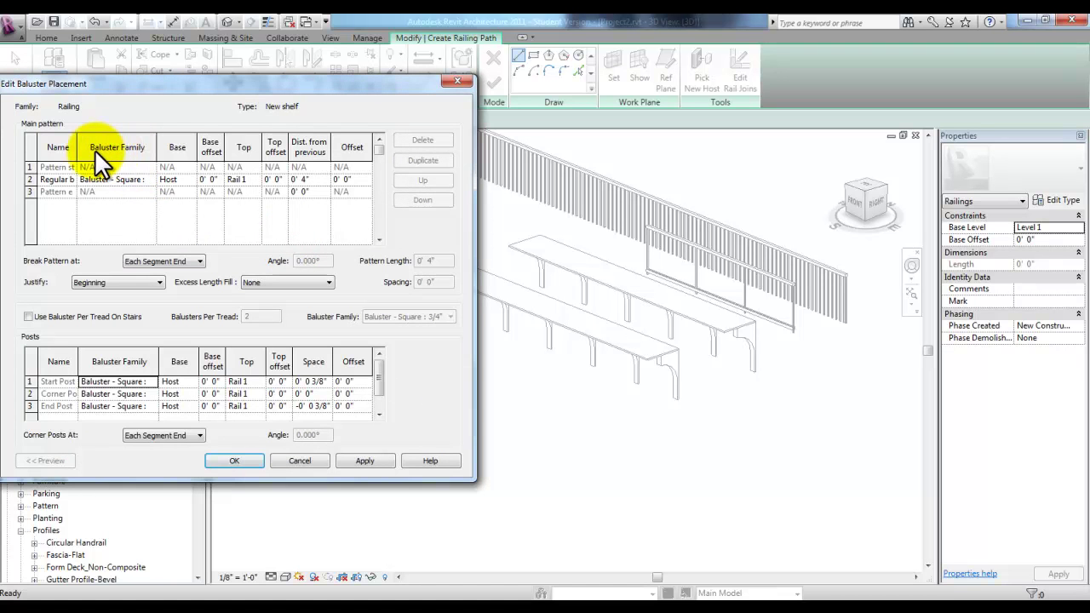
pyautogui.click(148, 178)
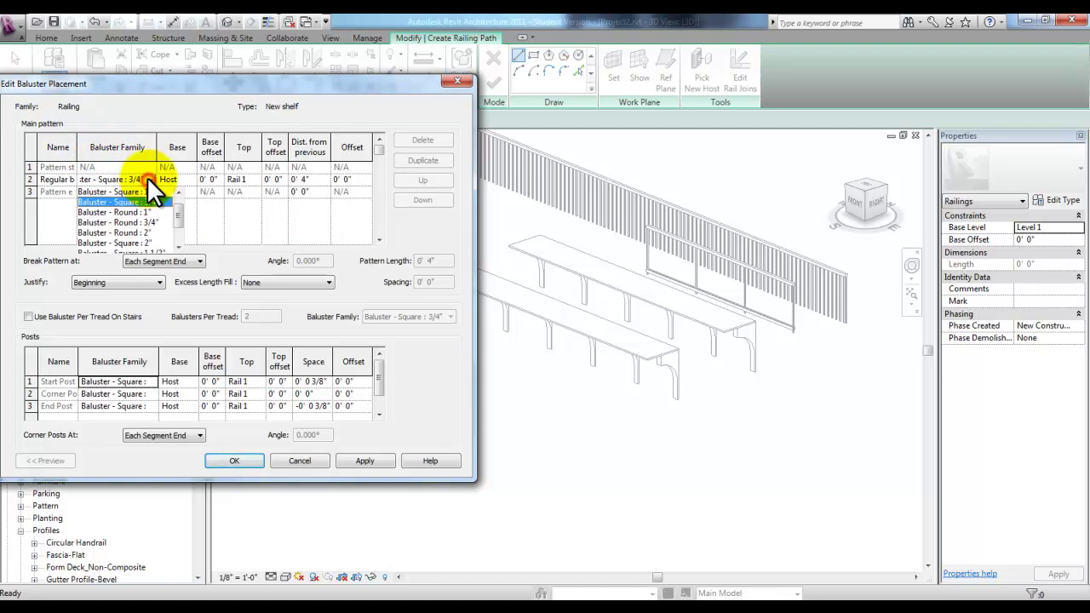
pyautogui.moveTo(174, 209); pyautogui.dragTo(178, 242)
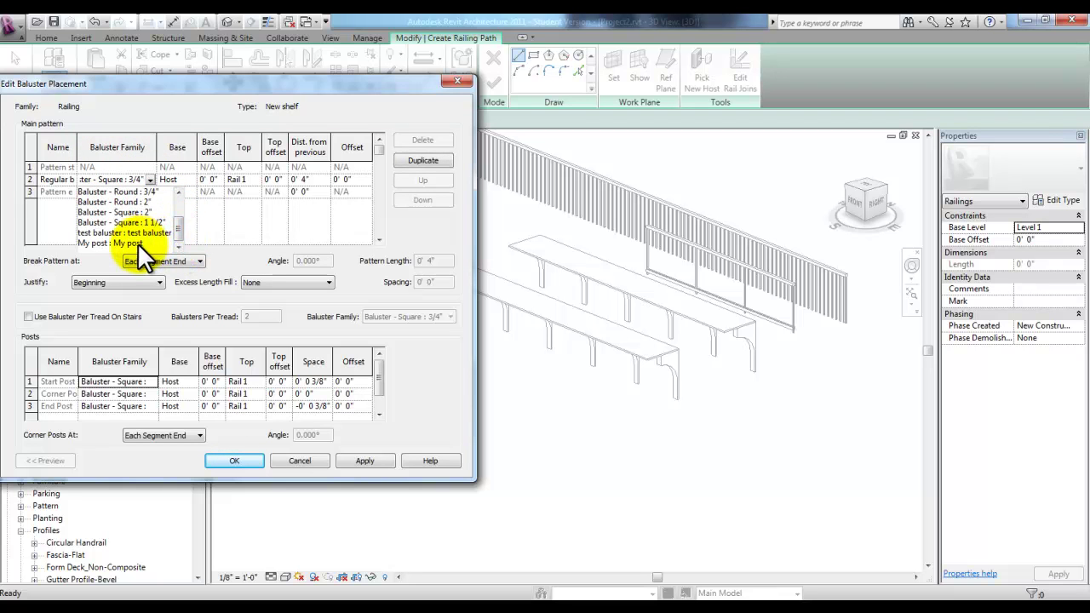
pyautogui.click(136, 243)
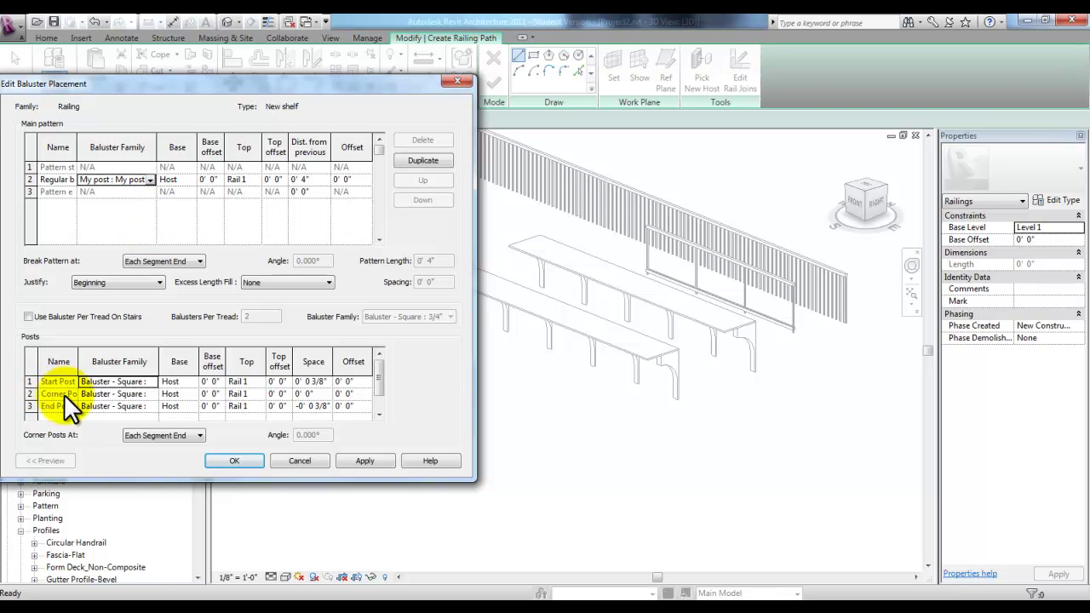
pyautogui.click(152, 382)
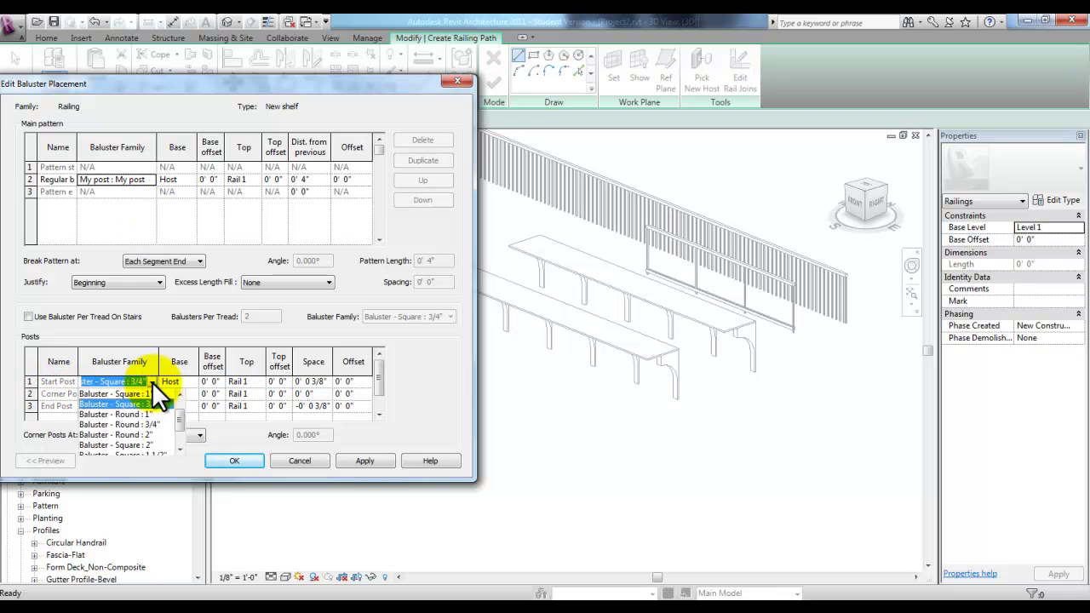
pyautogui.scroll(-3, 175, 426)
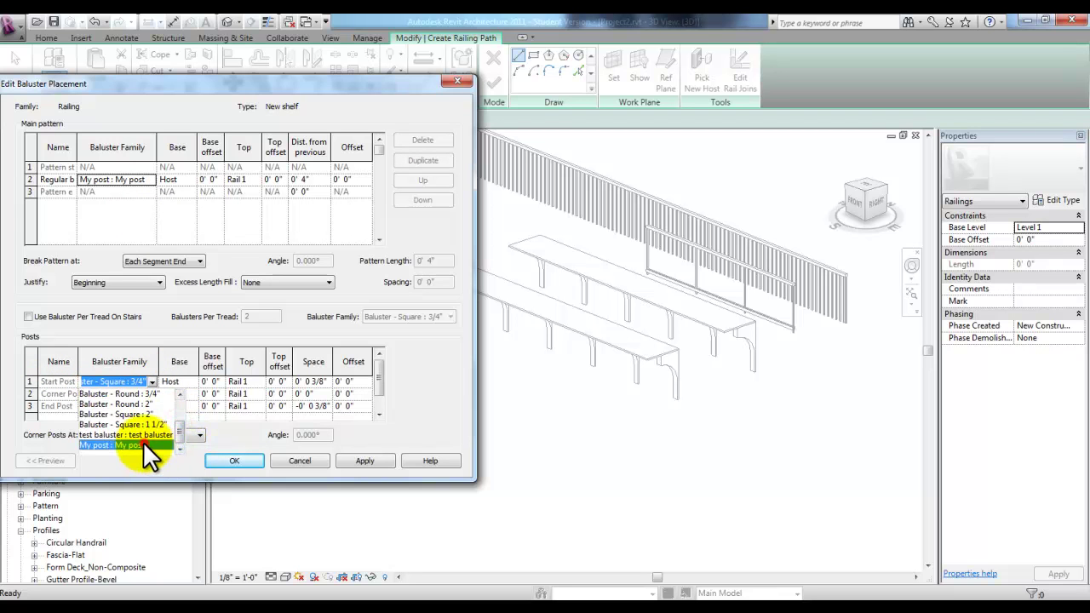
pyautogui.click(143, 441)
pyautogui.click(152, 393)
pyautogui.click(154, 392)
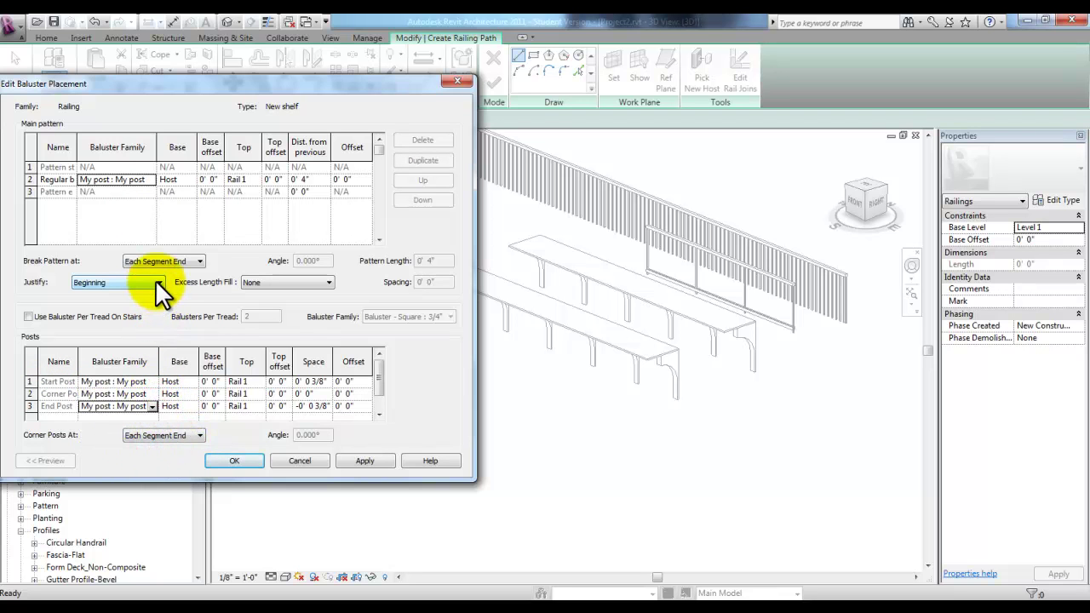
# Step: Set the baluster justification to Spread Pattern To Fit with 5' between balusters, and apply the railing type settings
pyautogui.click(156, 281)
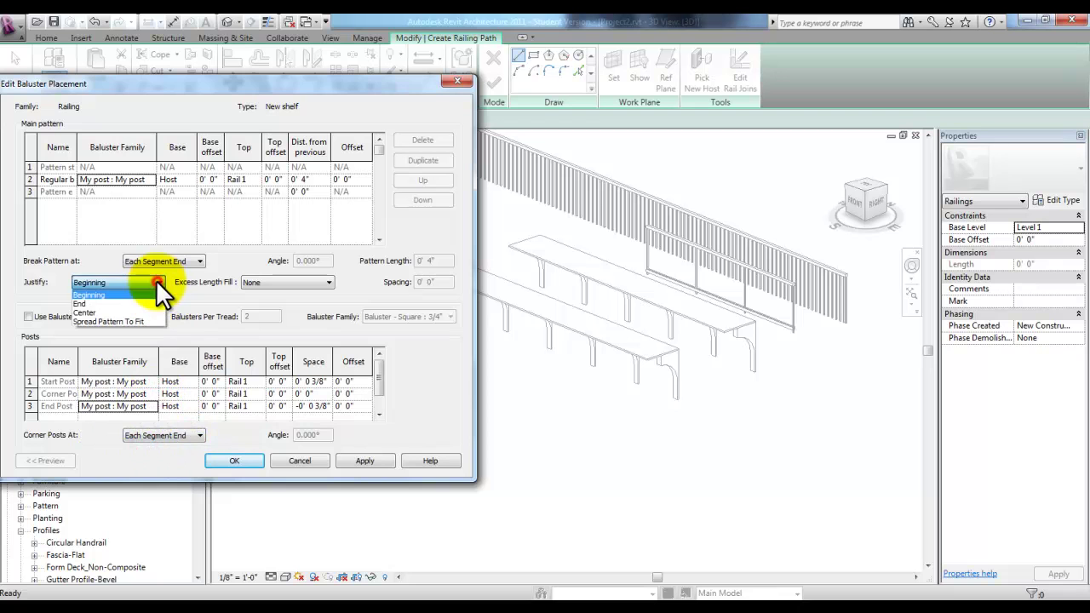
pyautogui.click(128, 320)
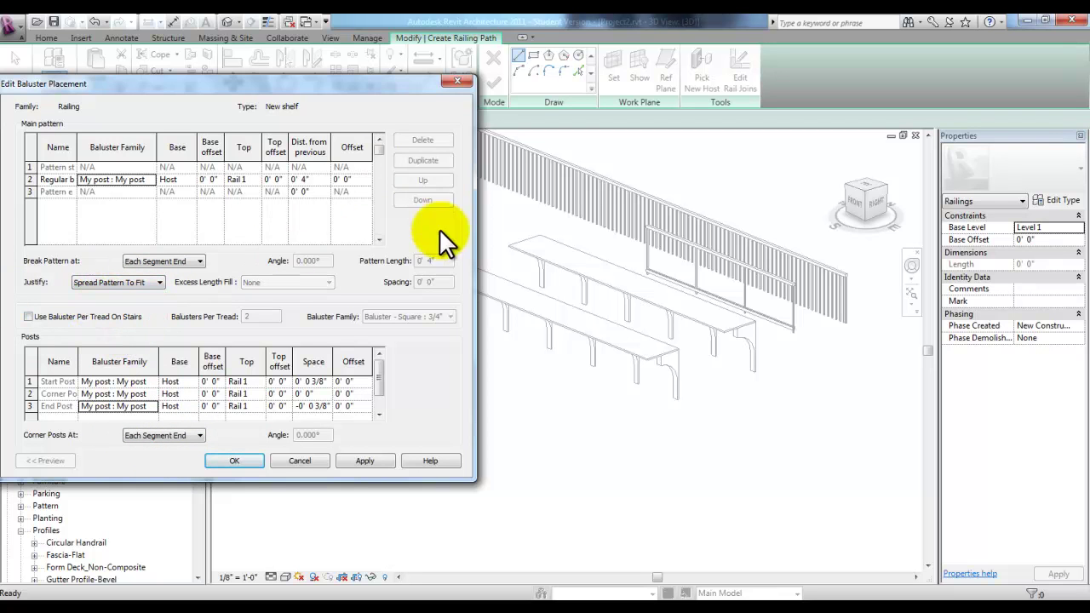
pyautogui.click(311, 179)
pyautogui.click(336, 179)
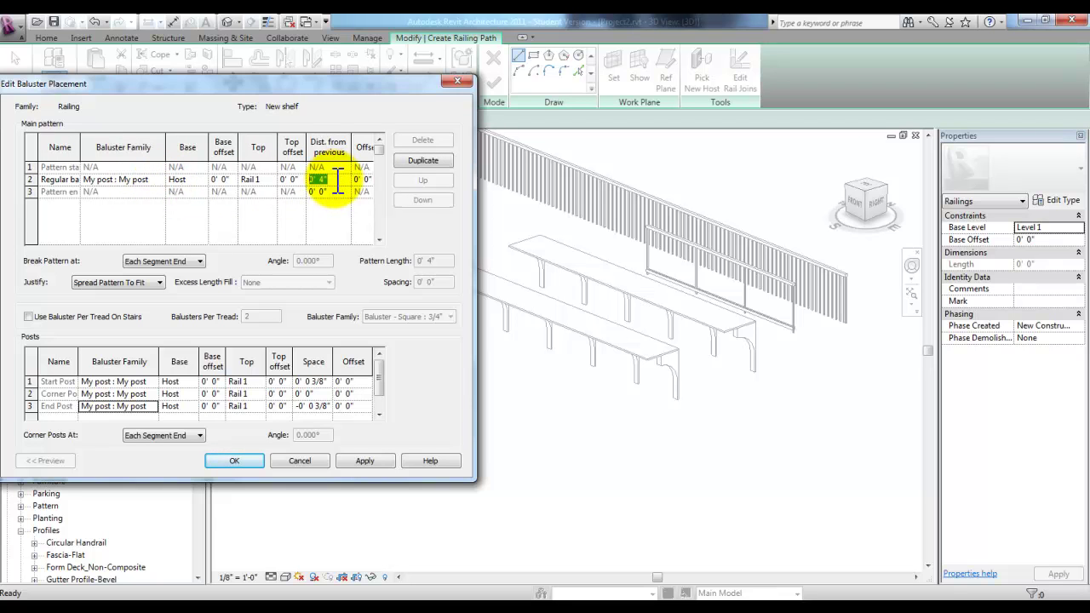
pyautogui.write('5')
pyautogui.click(367, 461)
pyautogui.click(231, 461)
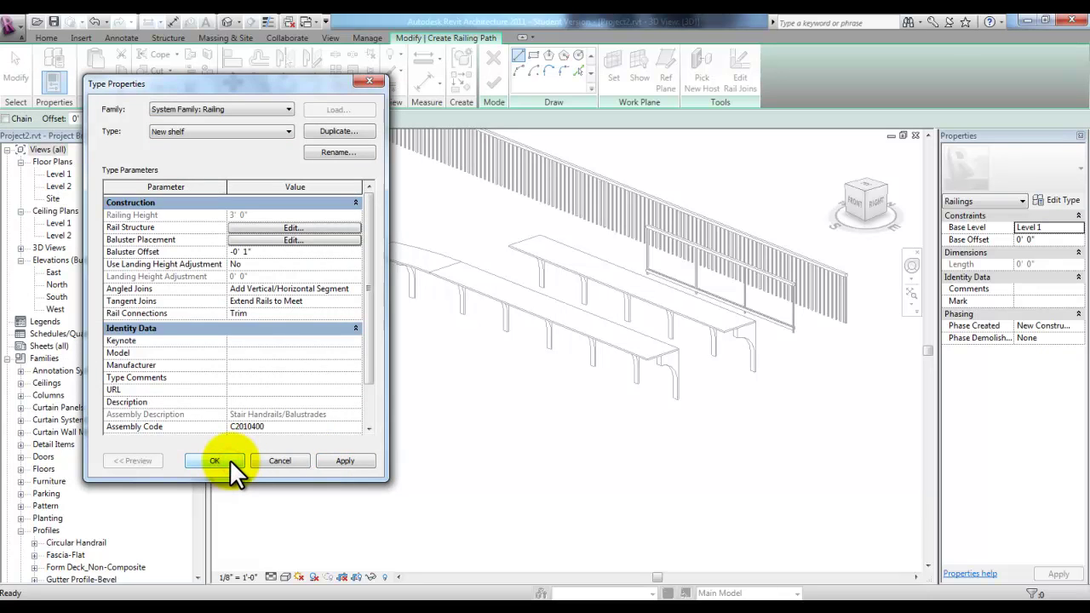
pyautogui.click(229, 460)
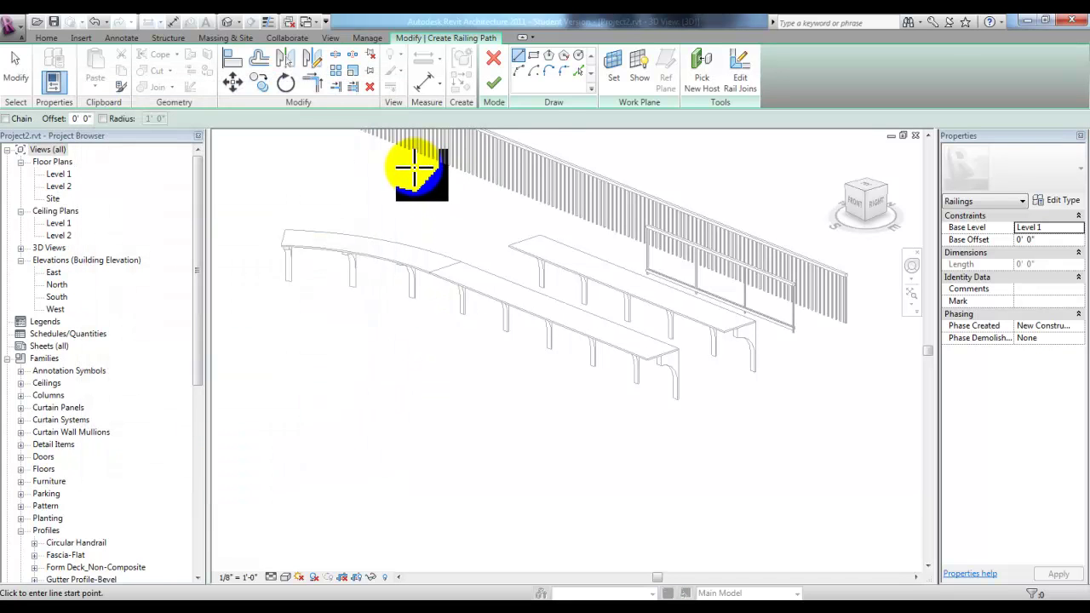
# Step: Sketch a straight railing path about 30' 4" long in front of the existing shelves, finish it and inspect the railing
pyautogui.click(288, 339)
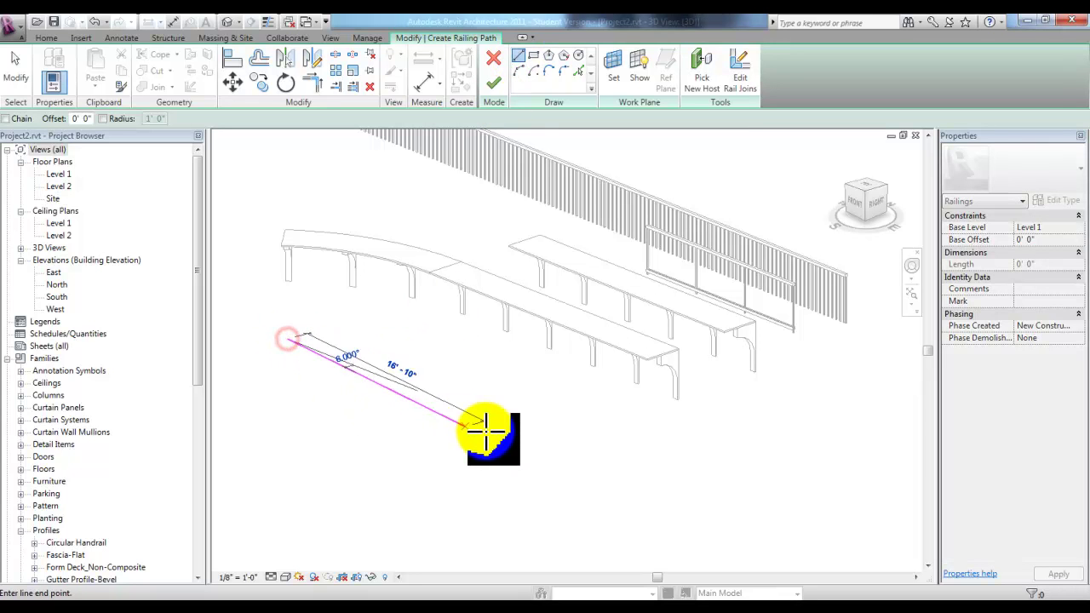
pyautogui.click(624, 489)
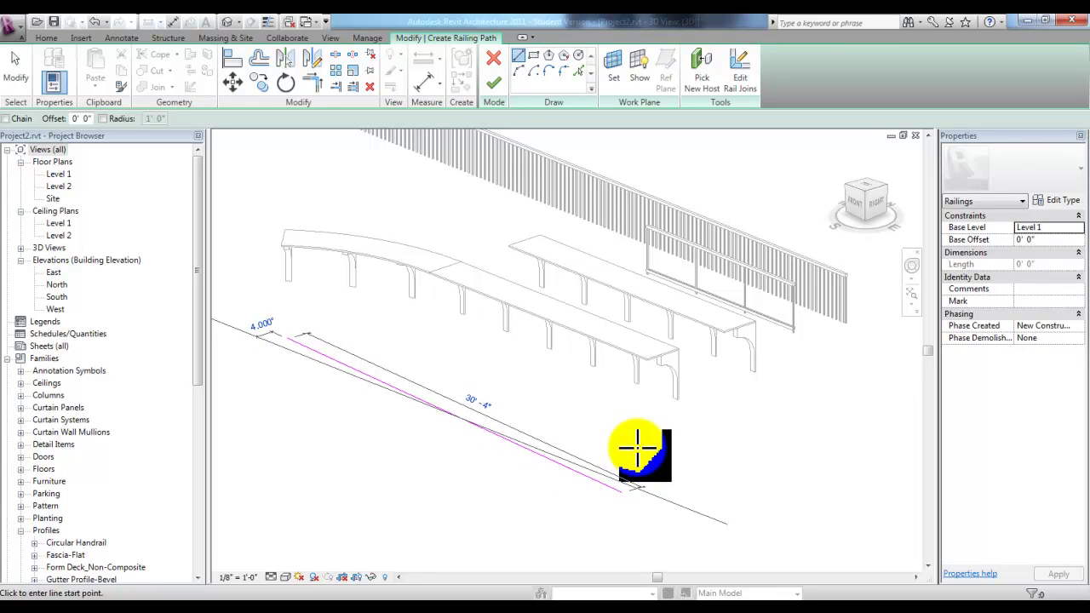
pyautogui.click(492, 81)
pyautogui.scroll(3, 445, 462)
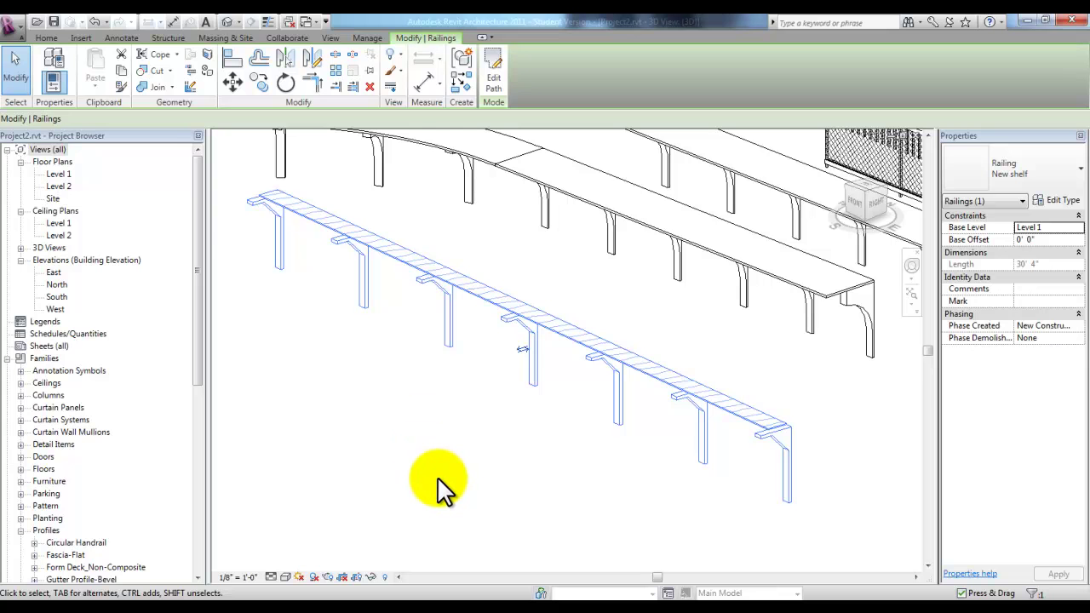
pyautogui.click(621, 499)
pyautogui.scroll(2, 627, 418)
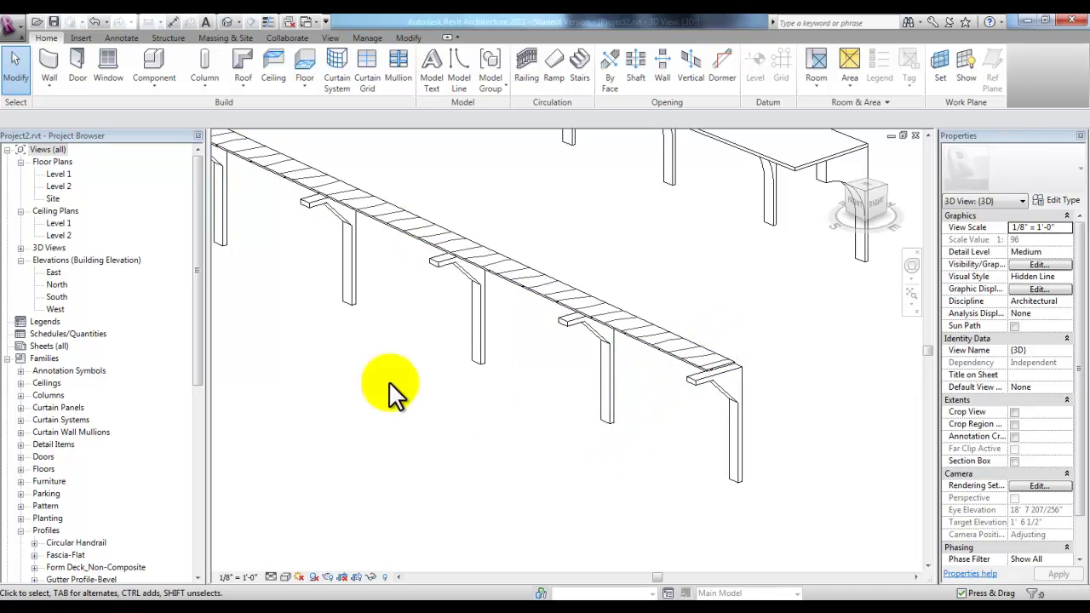
# Step: Find the My rail family among the profiles in the Project Browser and open it for editing
pyautogui.moveTo(196, 323); pyautogui.dragTo(184, 547)
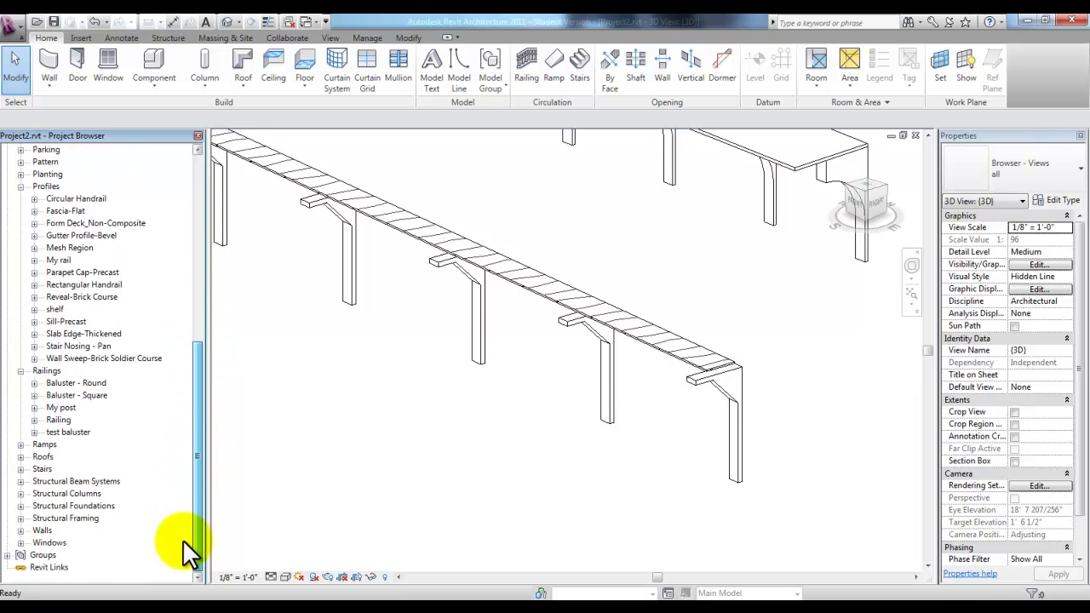
pyautogui.click(21, 369)
pyautogui.click(42, 252)
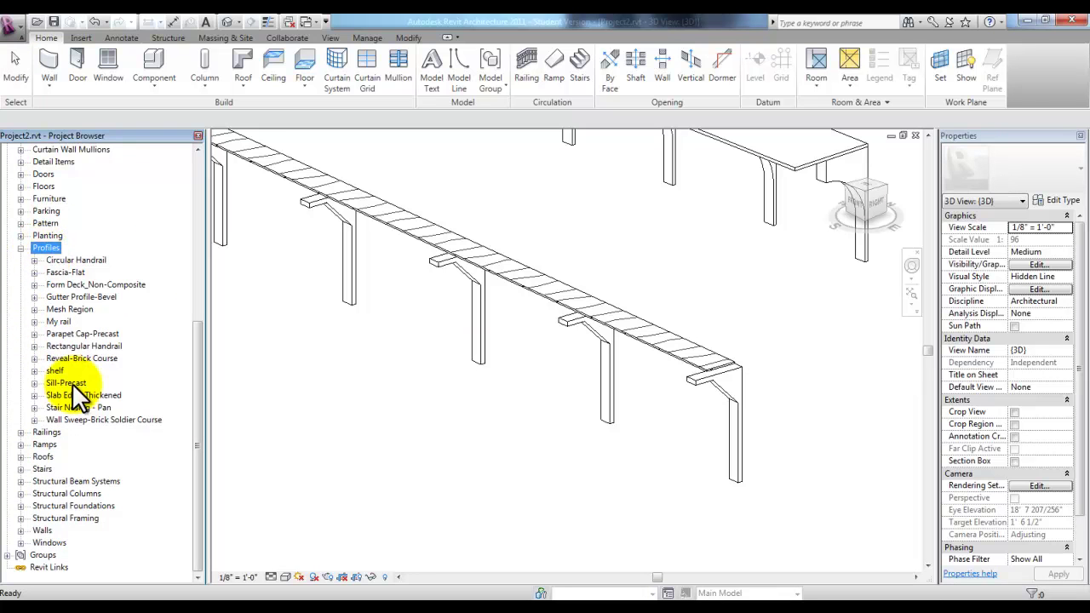
pyautogui.click(60, 321)
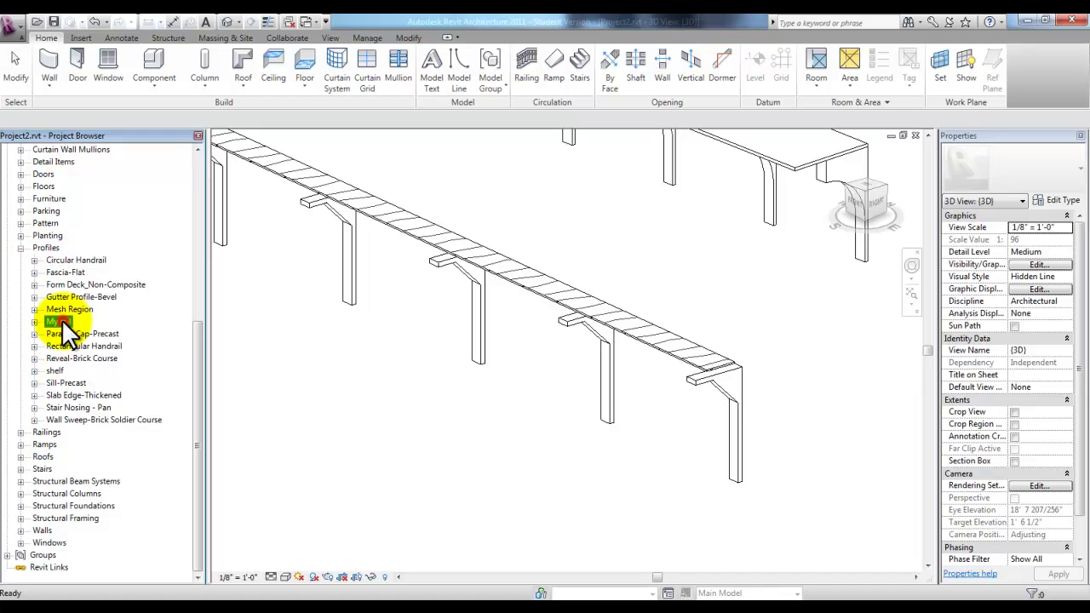
pyautogui.rightClick(62, 319)
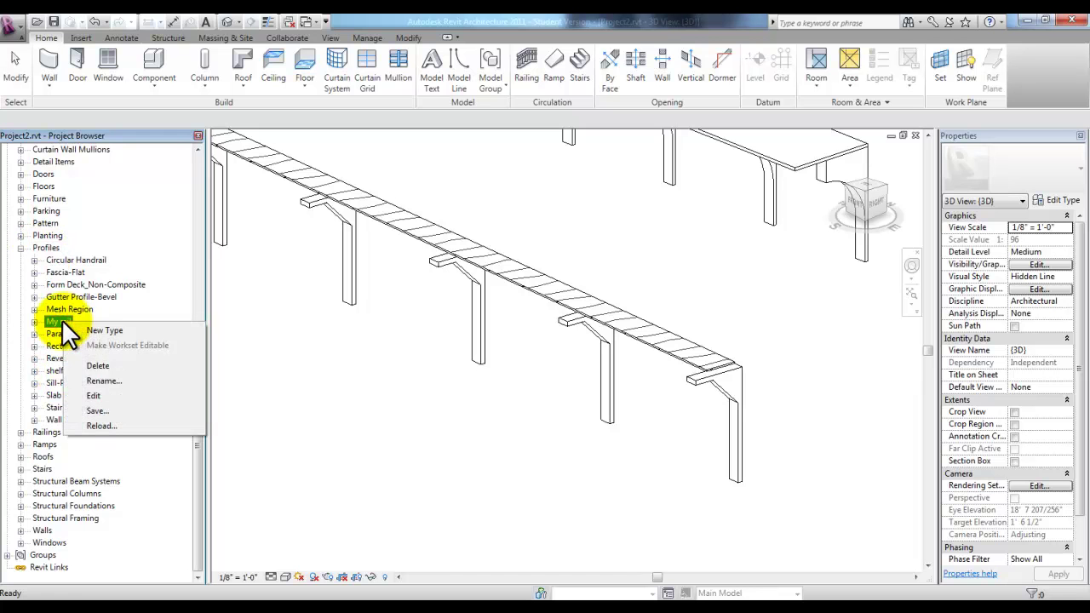
pyautogui.click(97, 396)
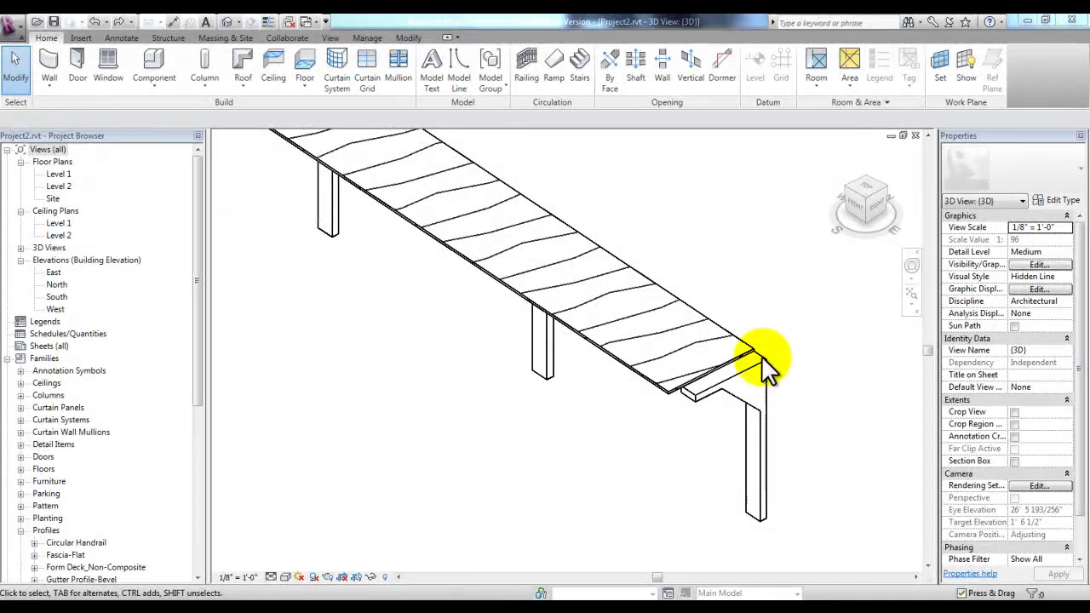
# Step: In the New shelf railing type's baluster placement, set the end post's space to -4" and apply the change
pyautogui.click(754, 364)
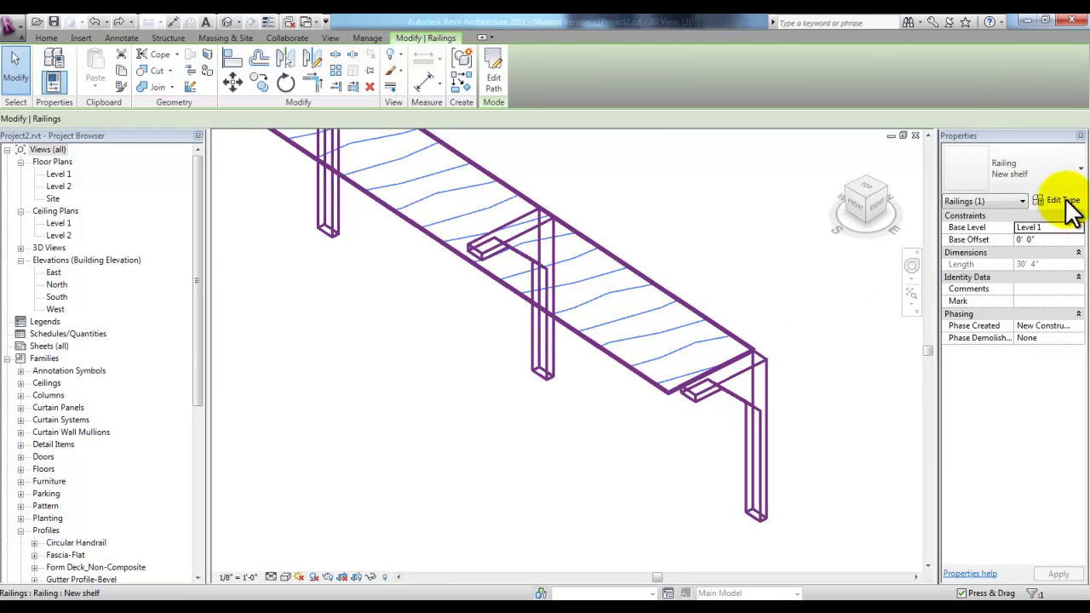
pyautogui.click(1058, 200)
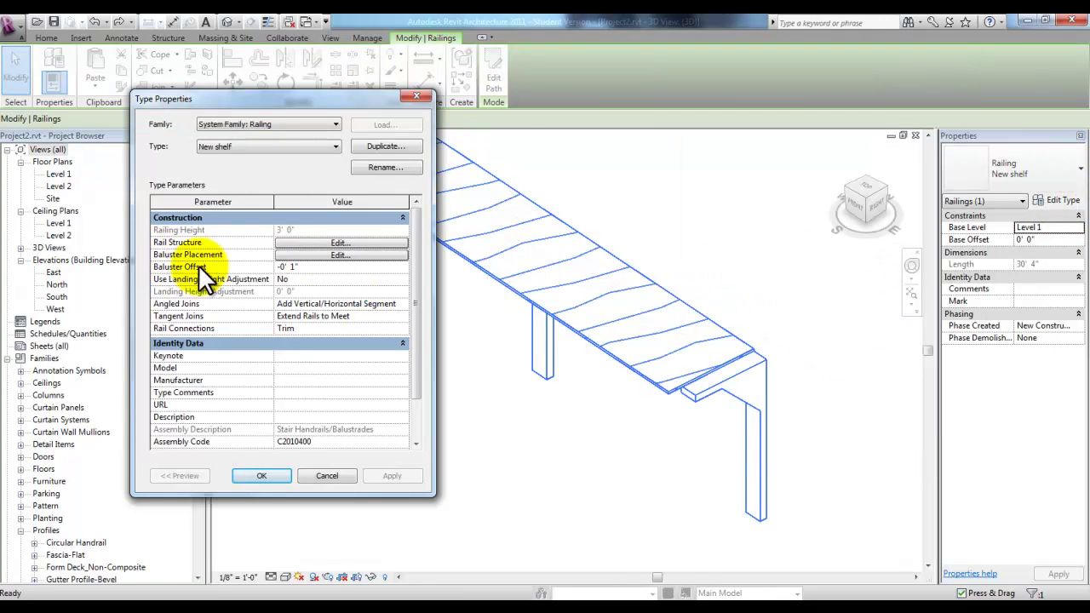
pyautogui.click(314, 253)
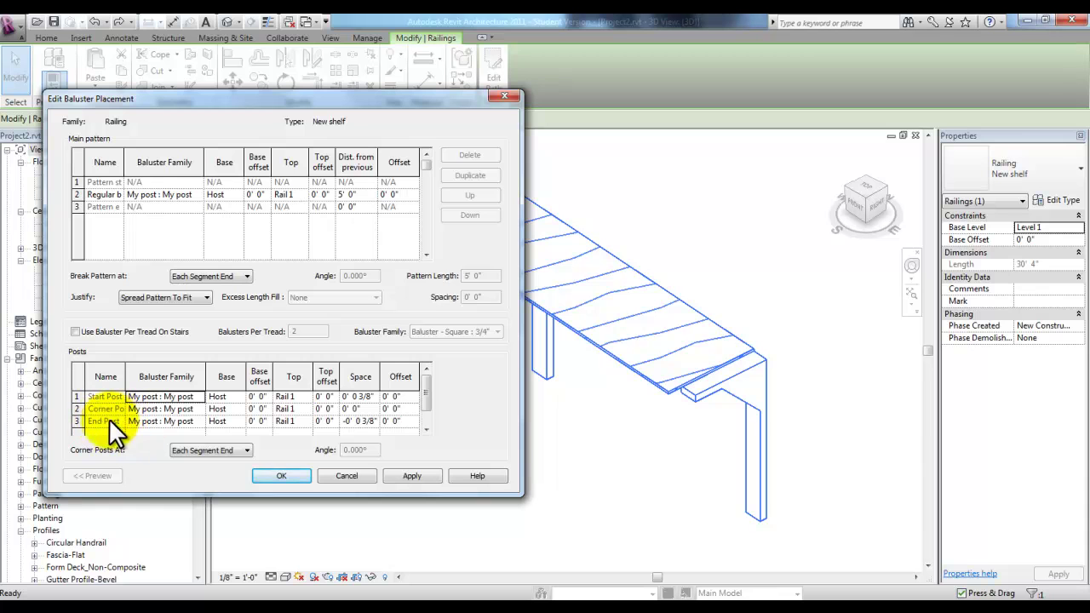
pyautogui.click(359, 421)
pyautogui.moveTo(356, 422); pyautogui.dragTo(378, 422)
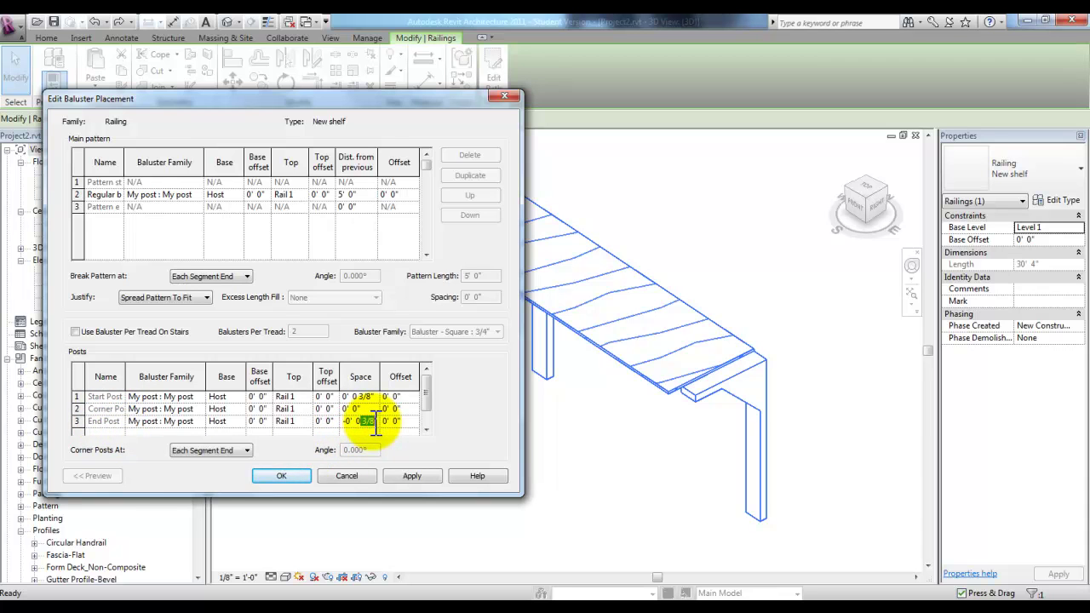
pyautogui.moveTo(378, 422); pyautogui.dragTo(345, 423)
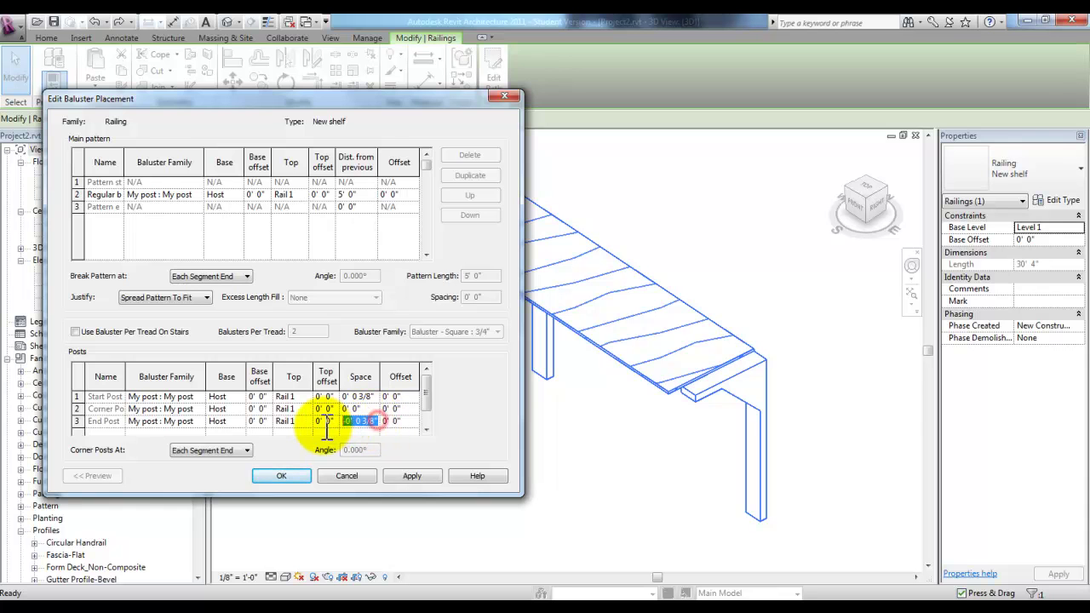
pyautogui.press('BackSpace')
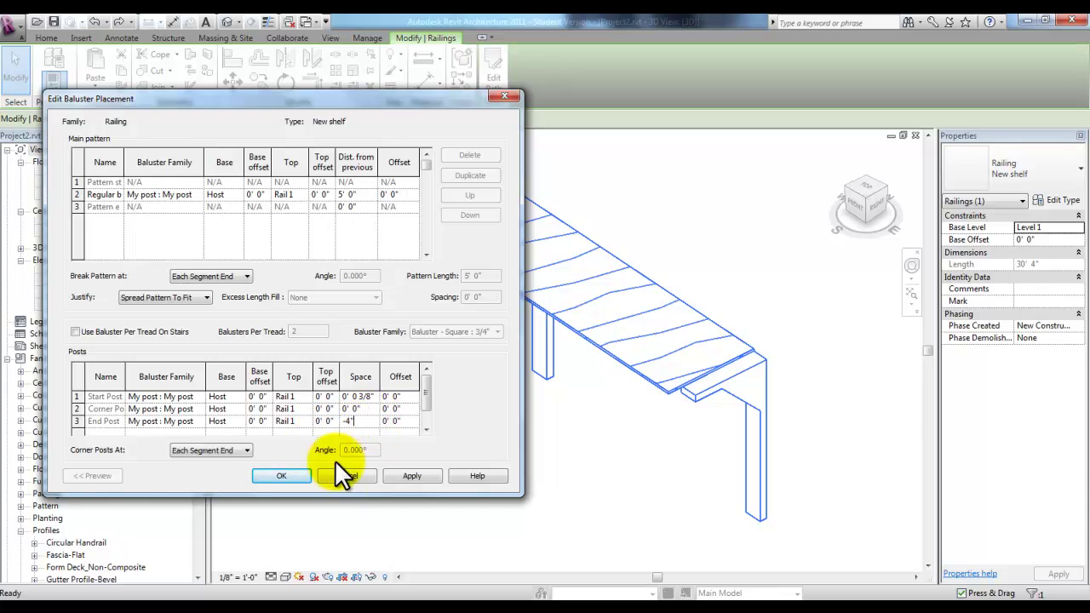
pyautogui.click(426, 475)
pyautogui.click(288, 476)
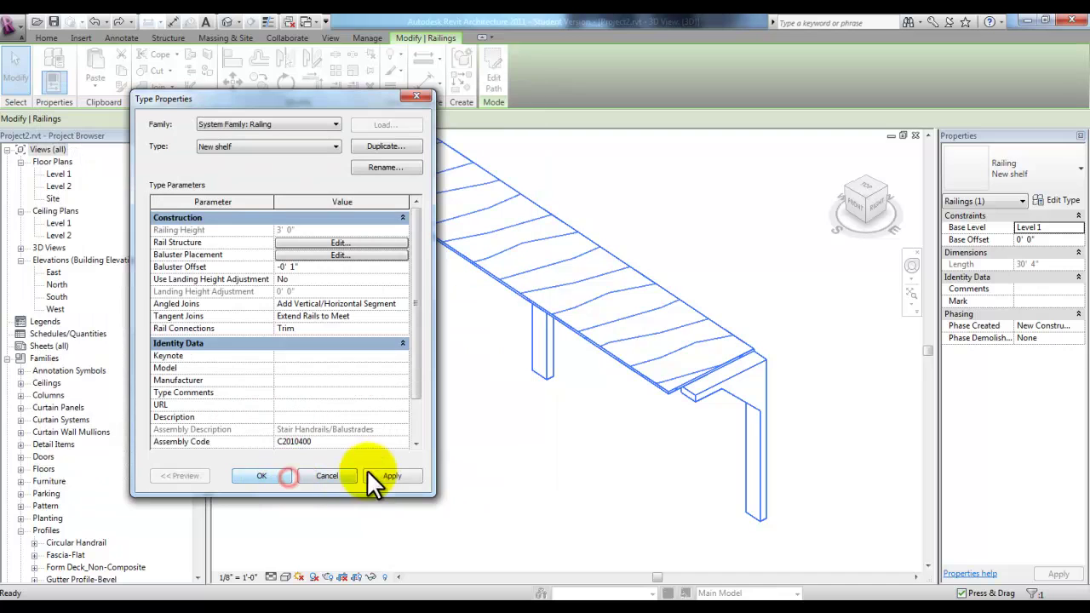
pyautogui.click(393, 478)
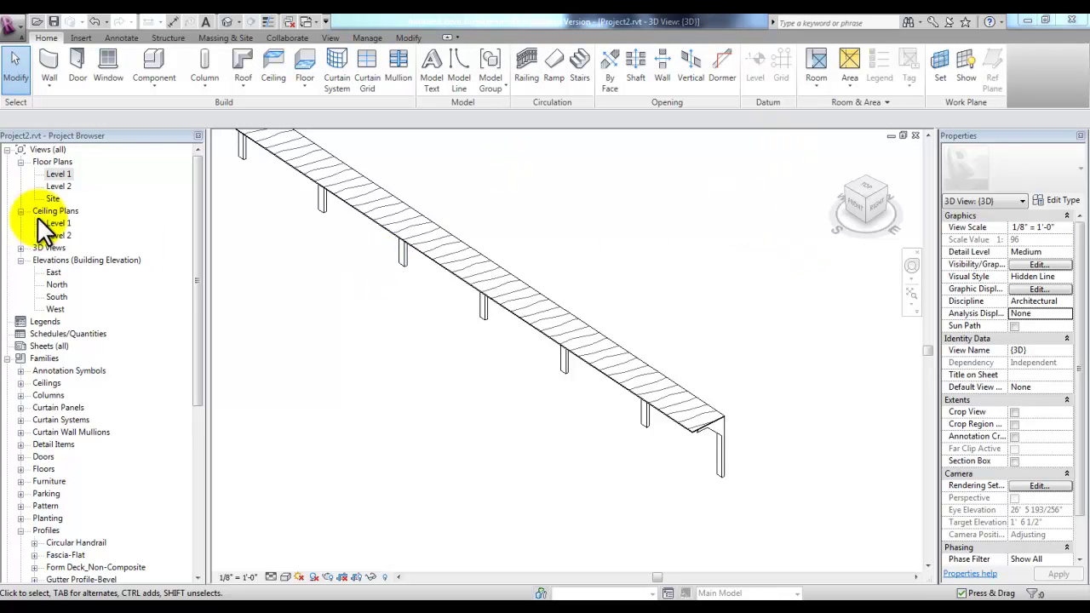
# Step: In the Level 1 floor plan, sketch a U-shaped stair behind the shelf with runs of 12 and 6 risers joined by a landing
pyautogui.doubleClick(59, 172)
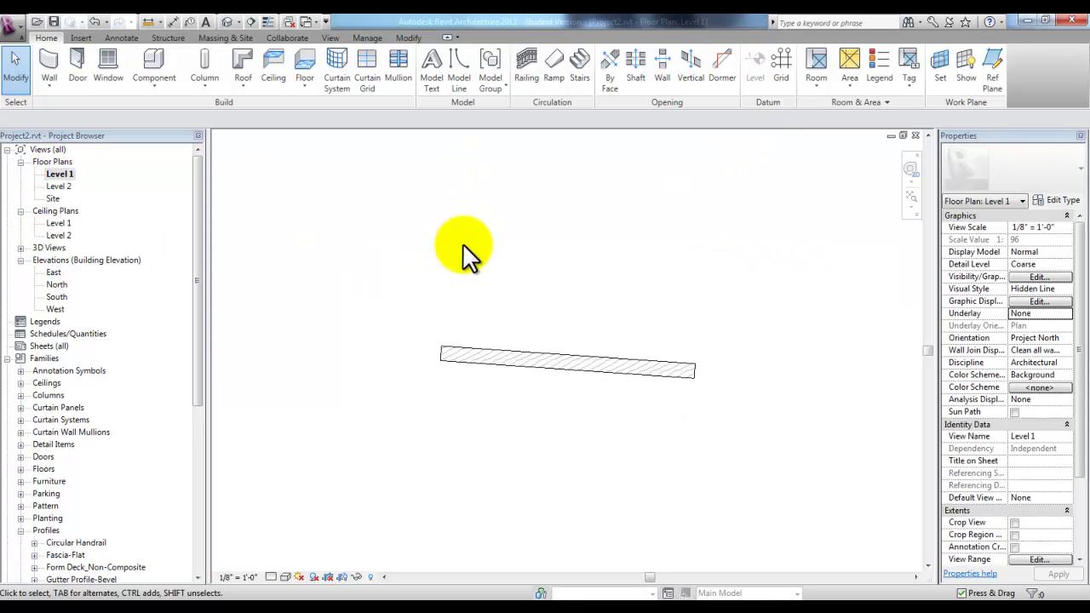
pyautogui.scroll(2, 544, 272)
pyautogui.moveTo(525, 288); pyautogui.dragTo(477, 284, button='middle')
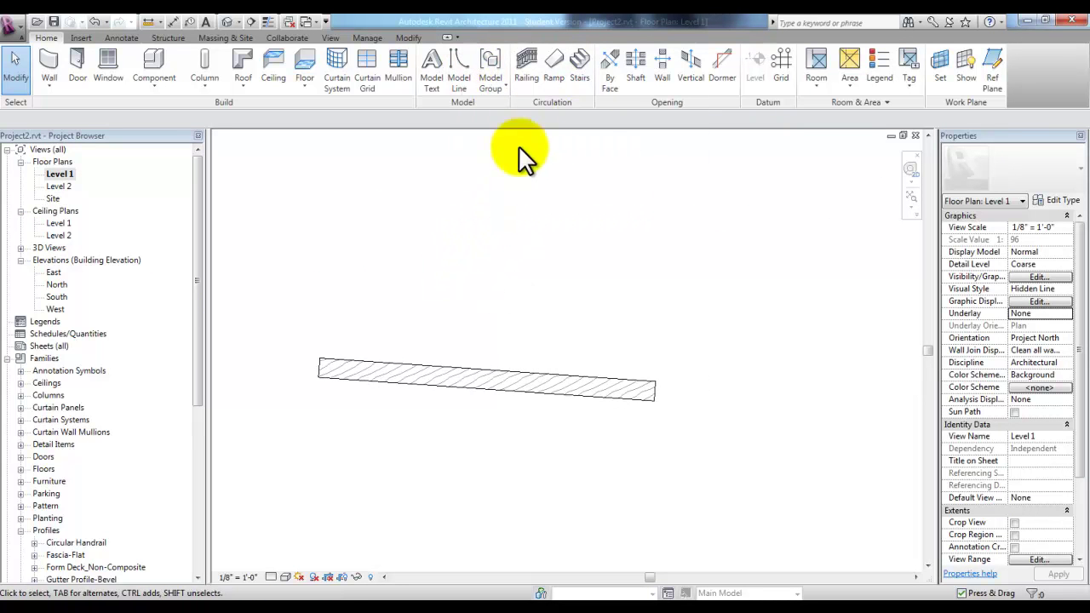
pyautogui.click(579, 81)
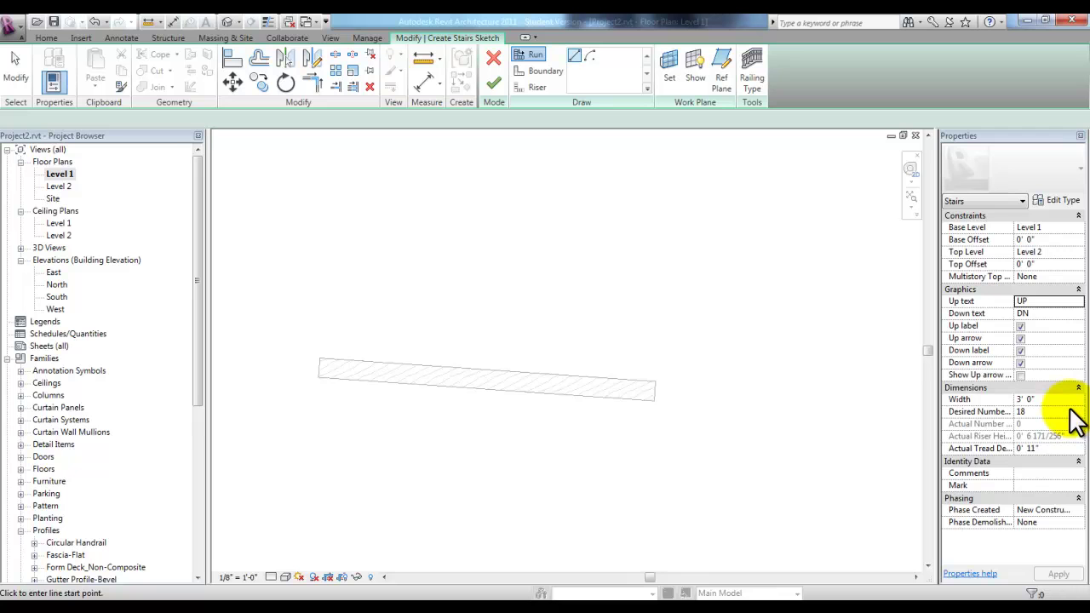
pyautogui.click(465, 197)
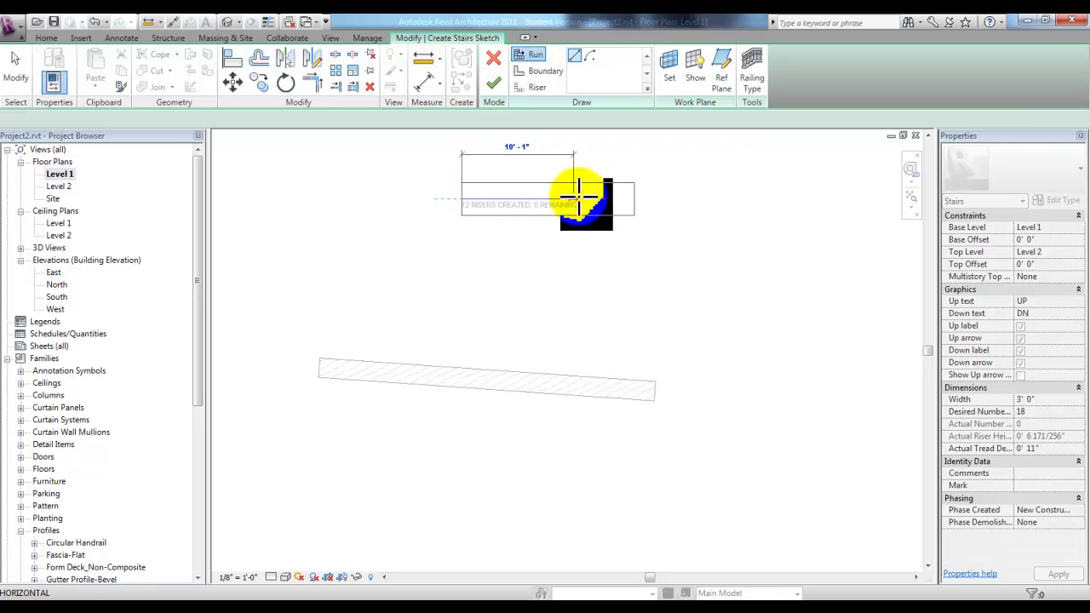
pyautogui.scroll(1, 580, 199)
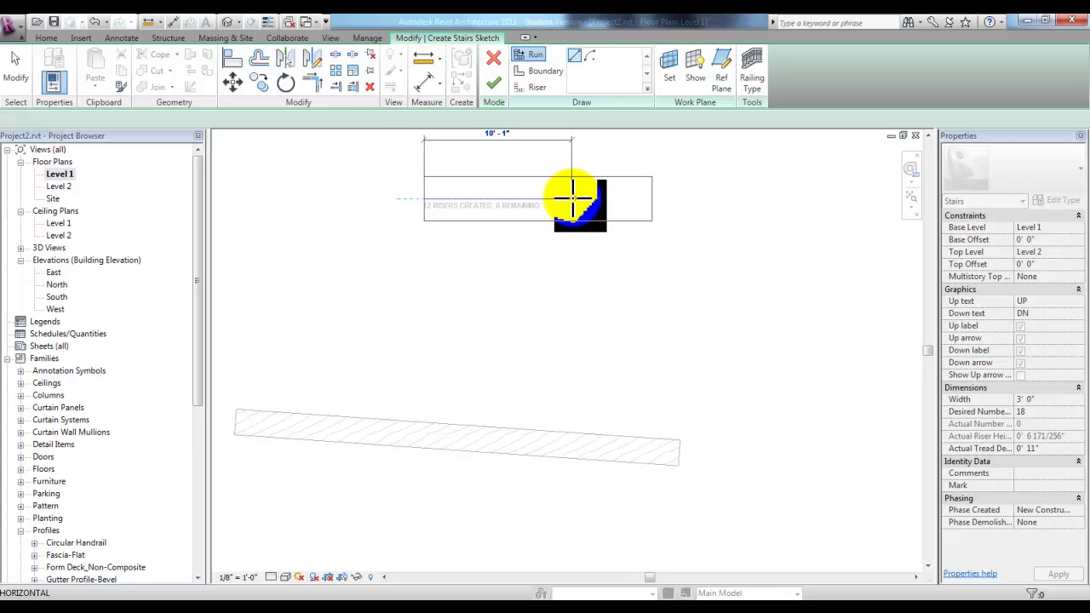
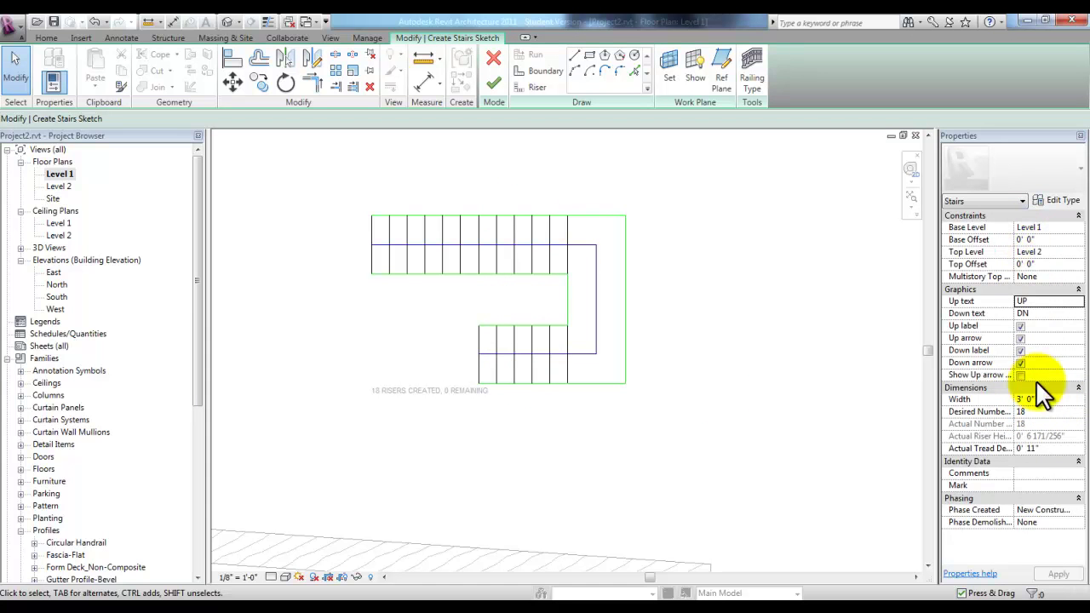
# Step: Splay both boundary lines of the longer run outward at the stair's starting end
pyautogui.click(418, 226)
pyautogui.moveTo(375, 217); pyautogui.dragTo(371, 170)
pyautogui.click(418, 271)
pyautogui.moveTo(372, 272); pyautogui.dragTo(364, 304)
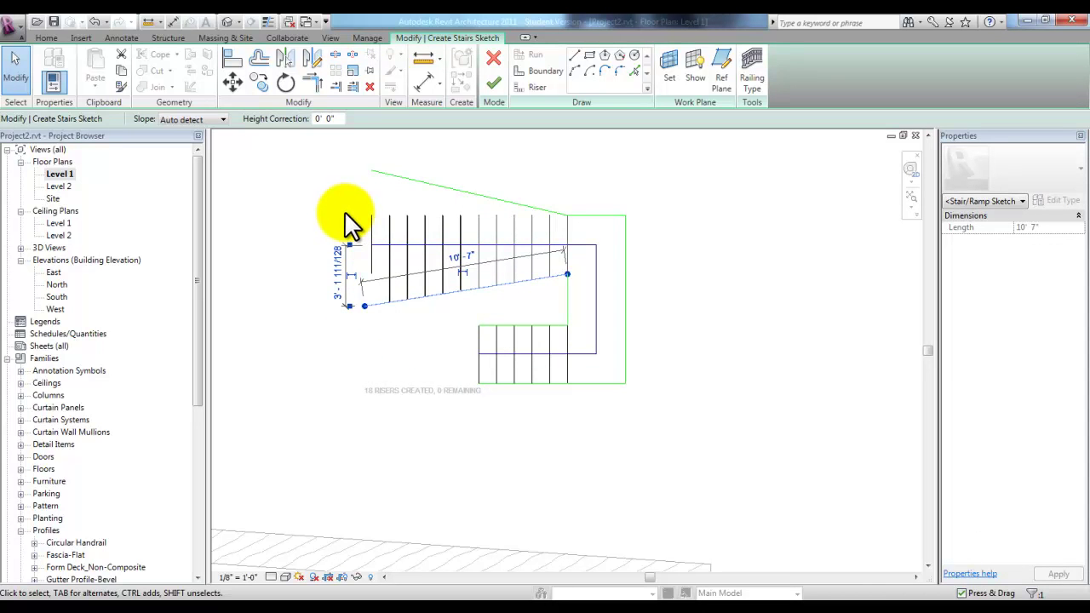
pyautogui.click(346, 212)
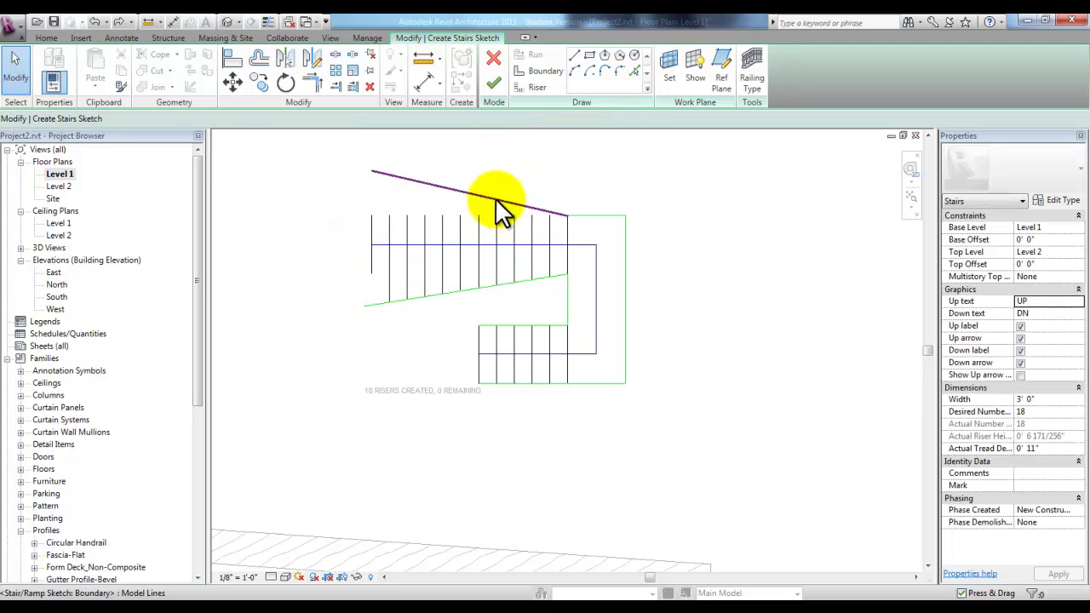
# Step: Replace the longer run's first straight riser with a three-point arc riser spanning the splayed boundaries
pyautogui.click(538, 88)
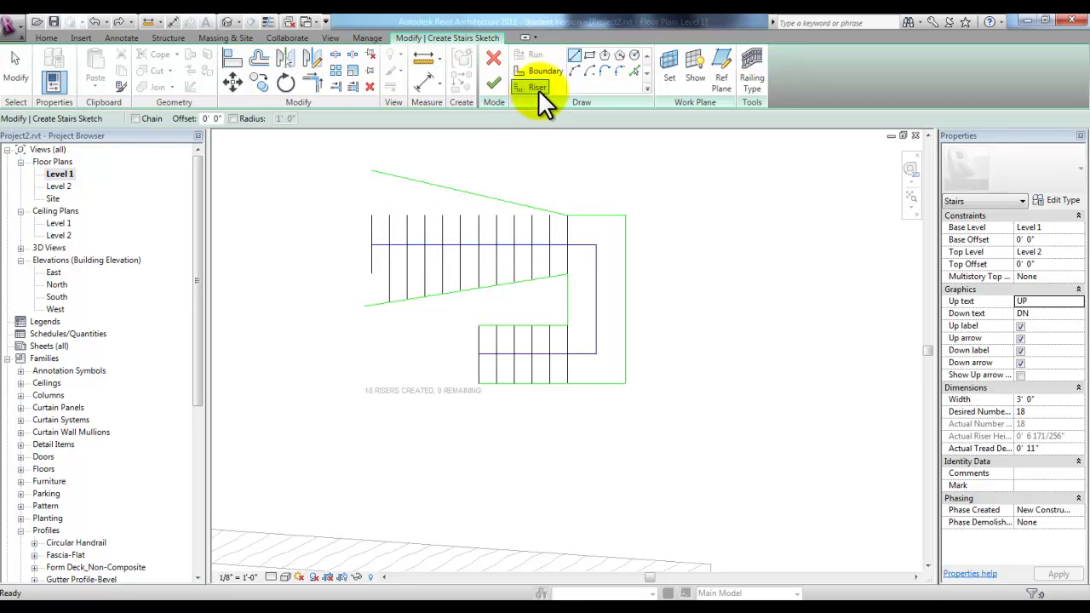
pyautogui.click(574, 71)
pyautogui.click(372, 215)
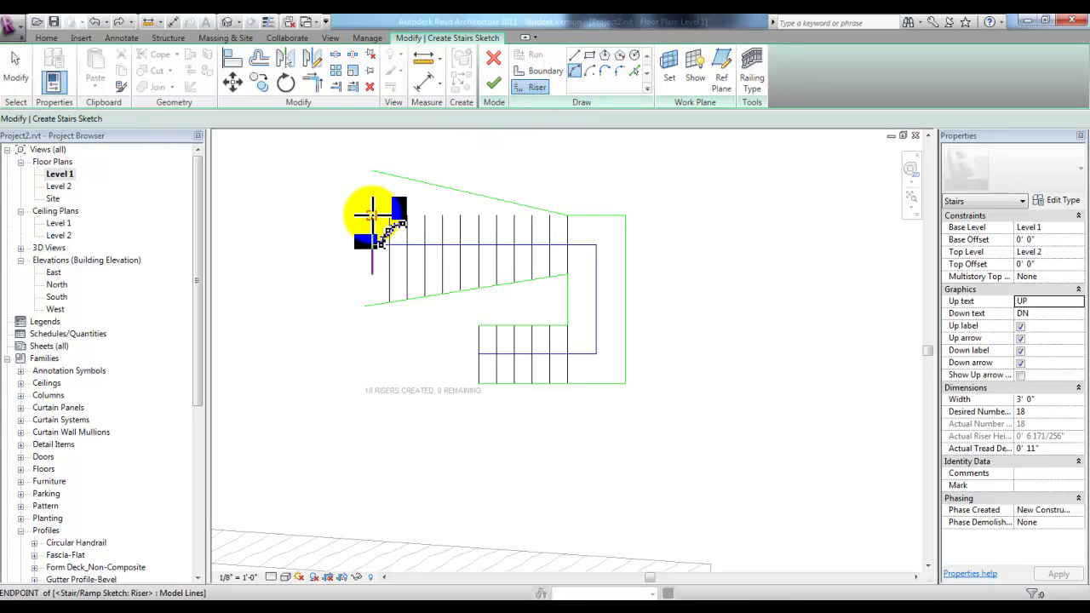
pyautogui.click(374, 200)
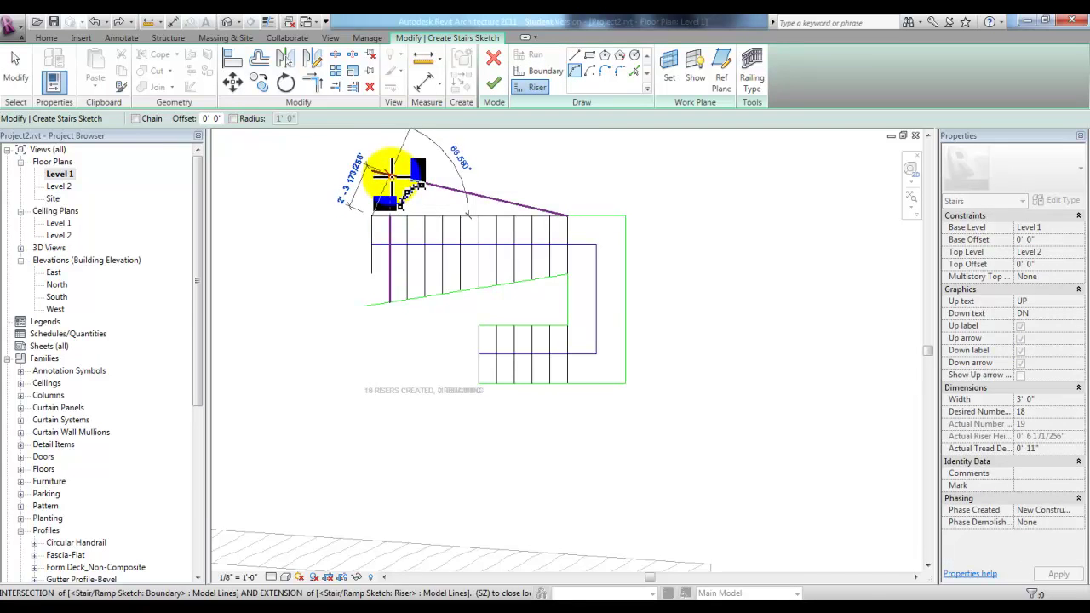
pyautogui.click(382, 180)
pyautogui.press('Escape')
pyautogui.press('Escape')
# Step: Replace the landing's straight outer boundary with a semicircular arc boundary of about 4' 4" radius
pyautogui.click(626, 322)
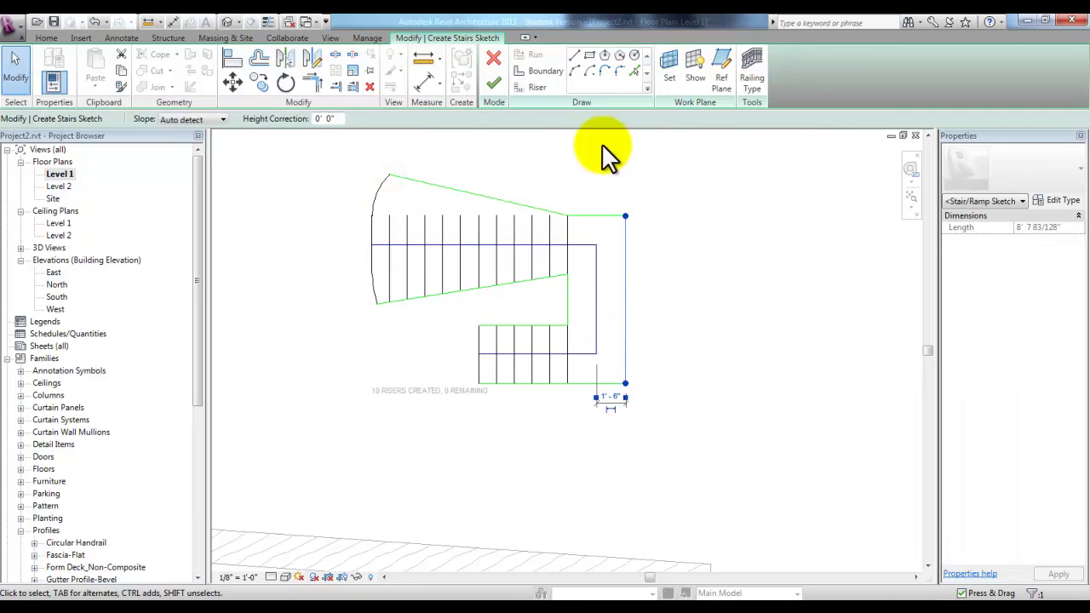
pyautogui.click(371, 87)
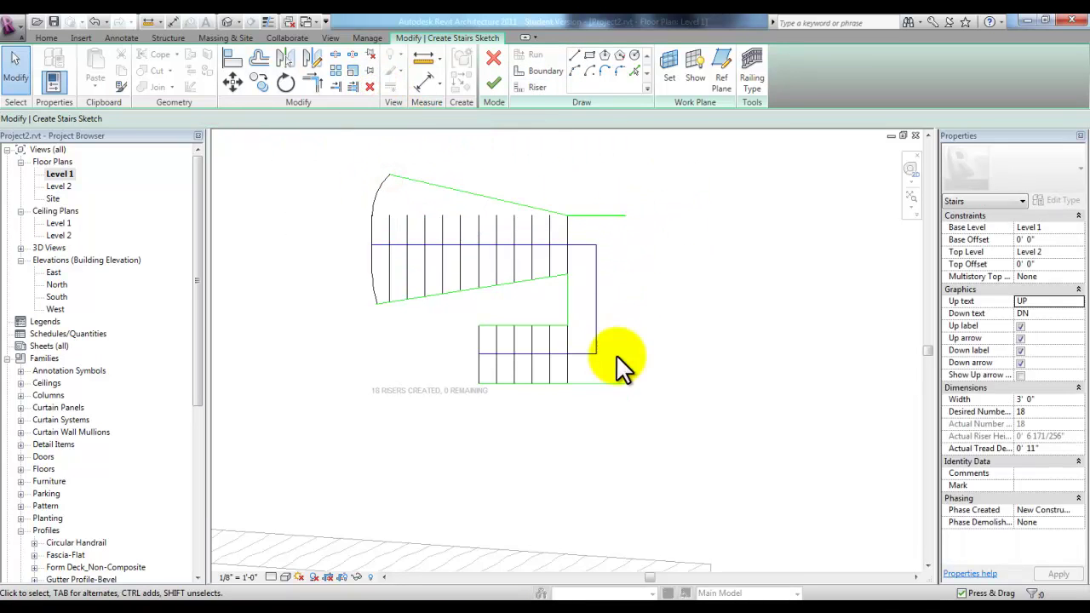
pyautogui.click(545, 70)
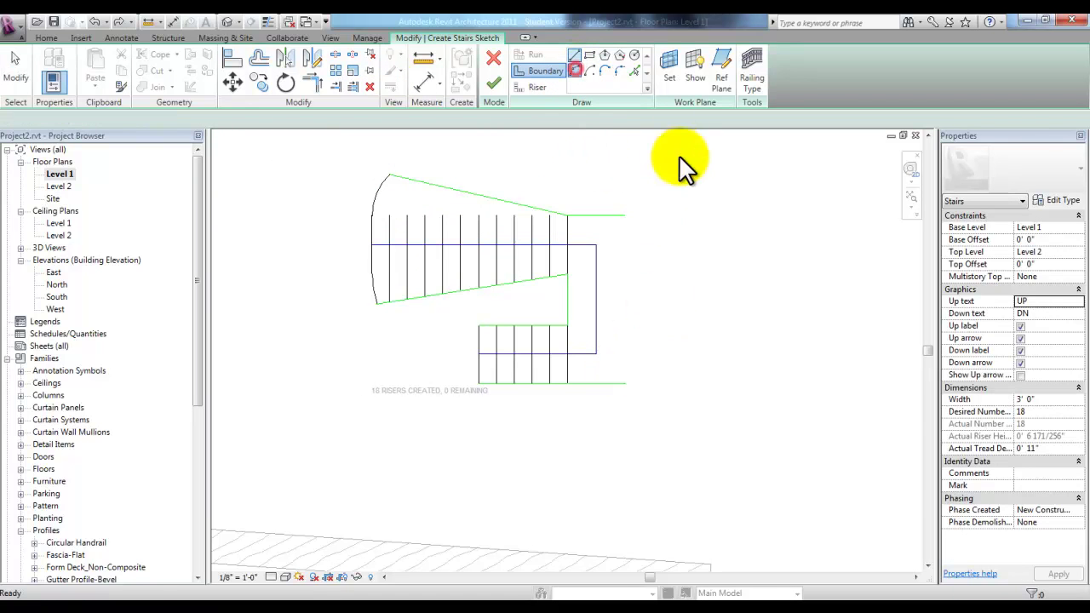
pyautogui.click(626, 216)
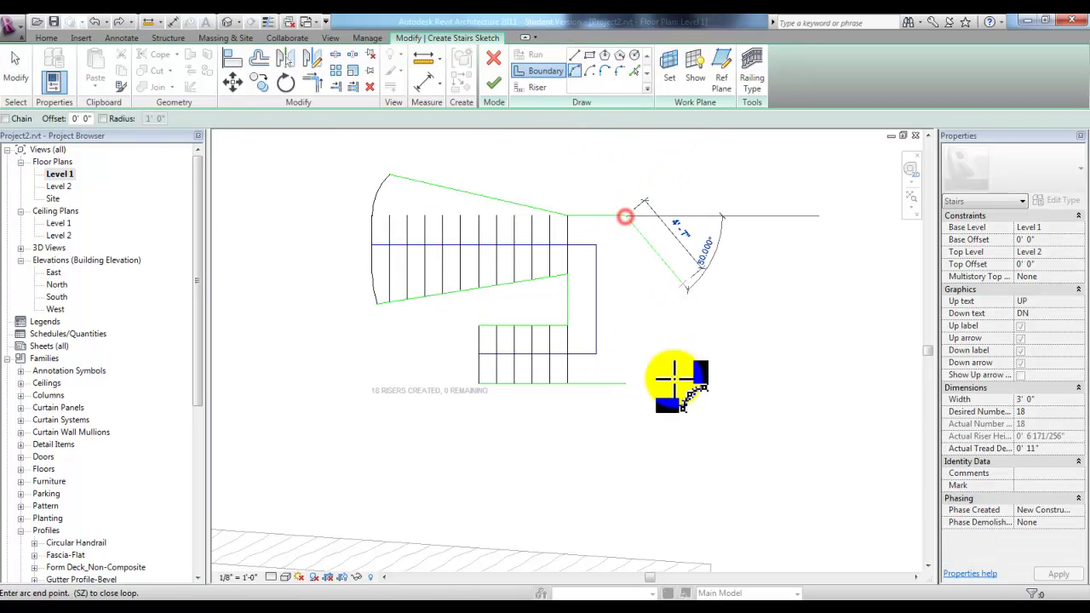
pyautogui.click(626, 384)
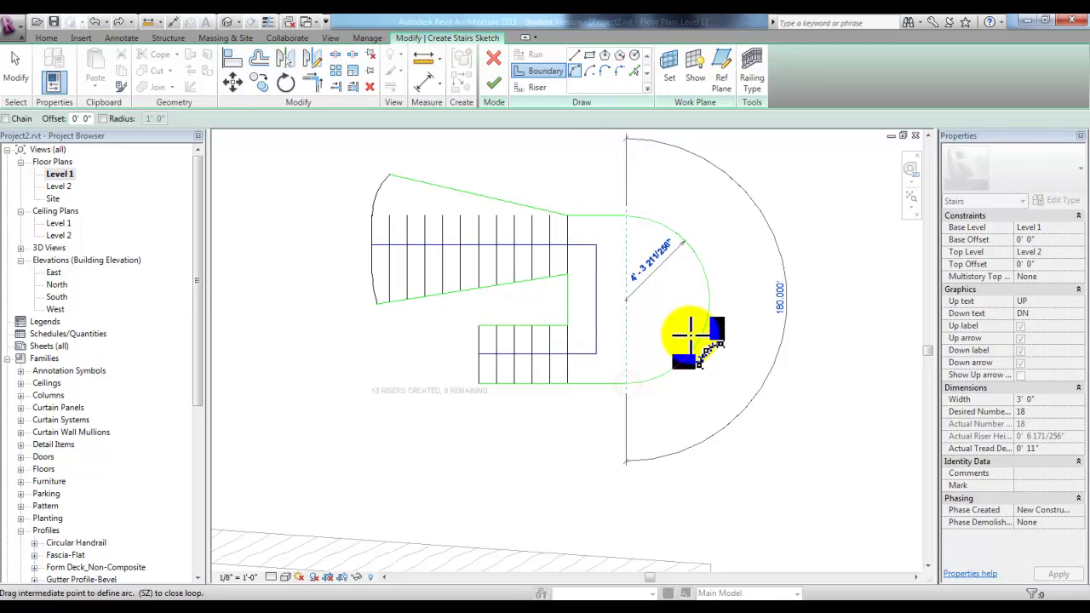
pyautogui.click(708, 299)
pyautogui.press('Escape')
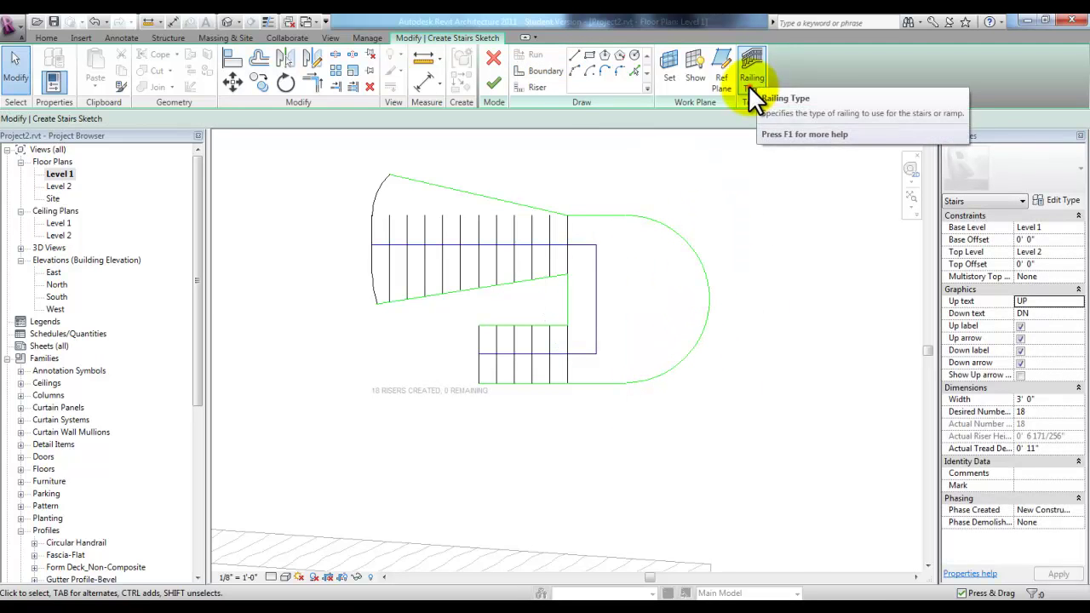
# Step: Set the stair's railing type to Handrail - Rectangular, finish the stair sketch and select the completed stair
pyautogui.click(751, 82)
pyautogui.moveTo(568, 275); pyautogui.dragTo(796, 156)
pyautogui.click(865, 182)
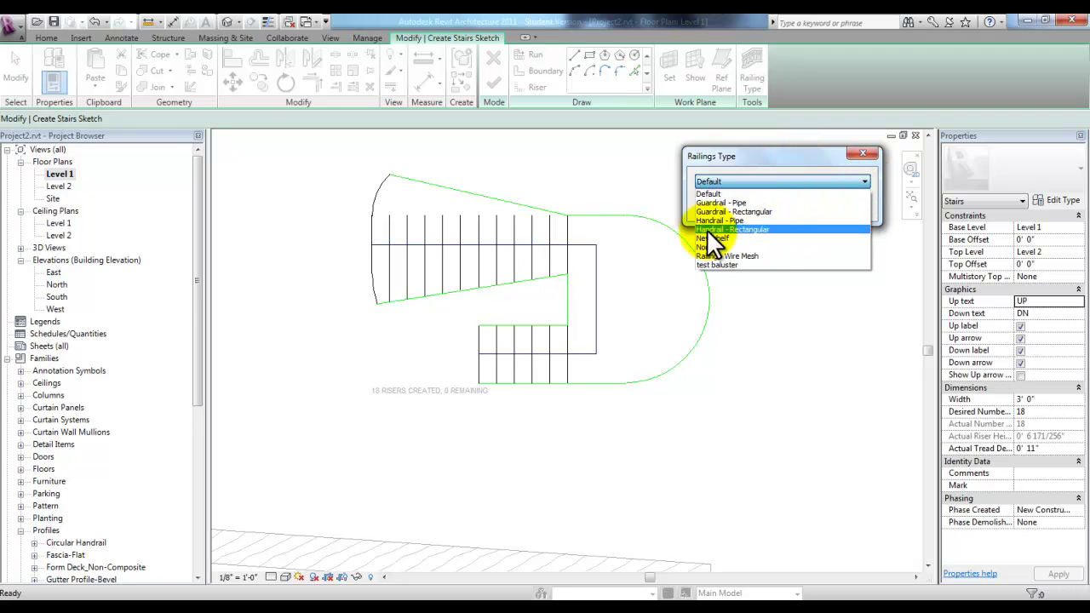
pyautogui.click(765, 230)
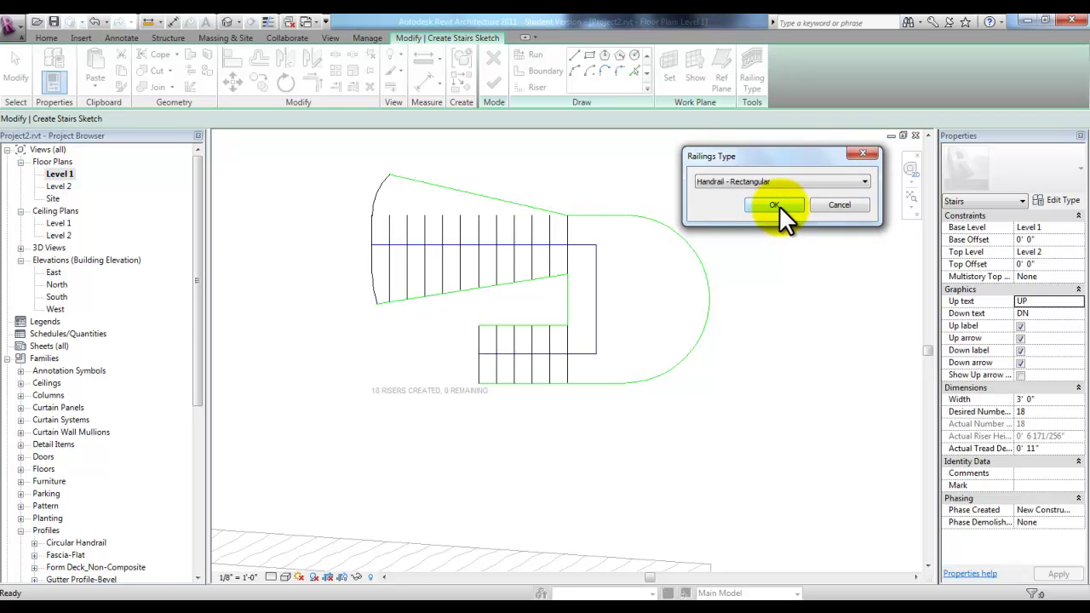
pyautogui.click(779, 205)
pyautogui.click(494, 83)
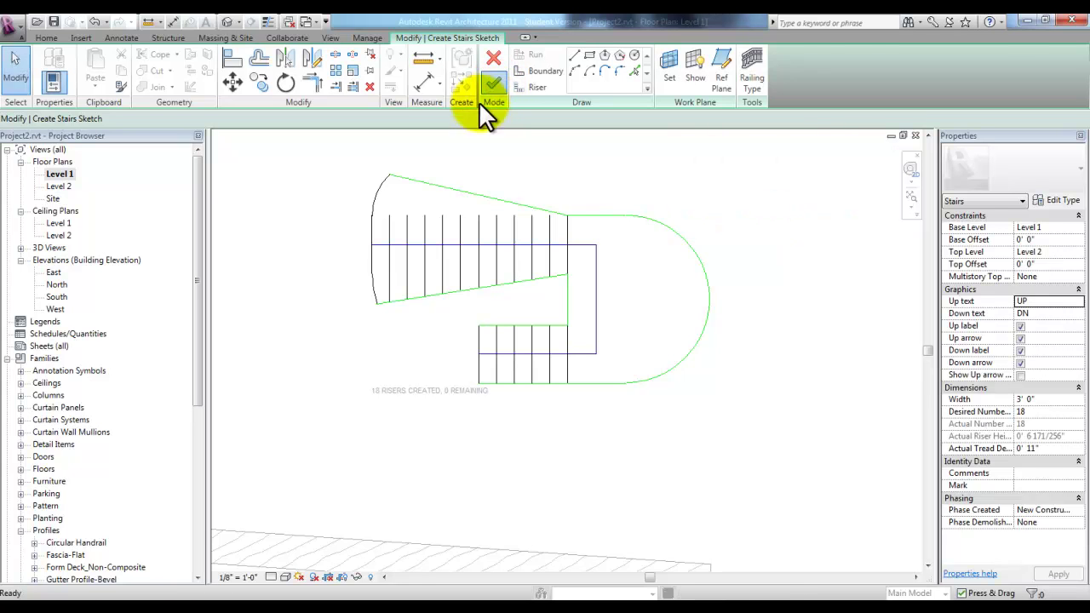
pyautogui.click(482, 175)
pyautogui.scroll(2, 481, 174)
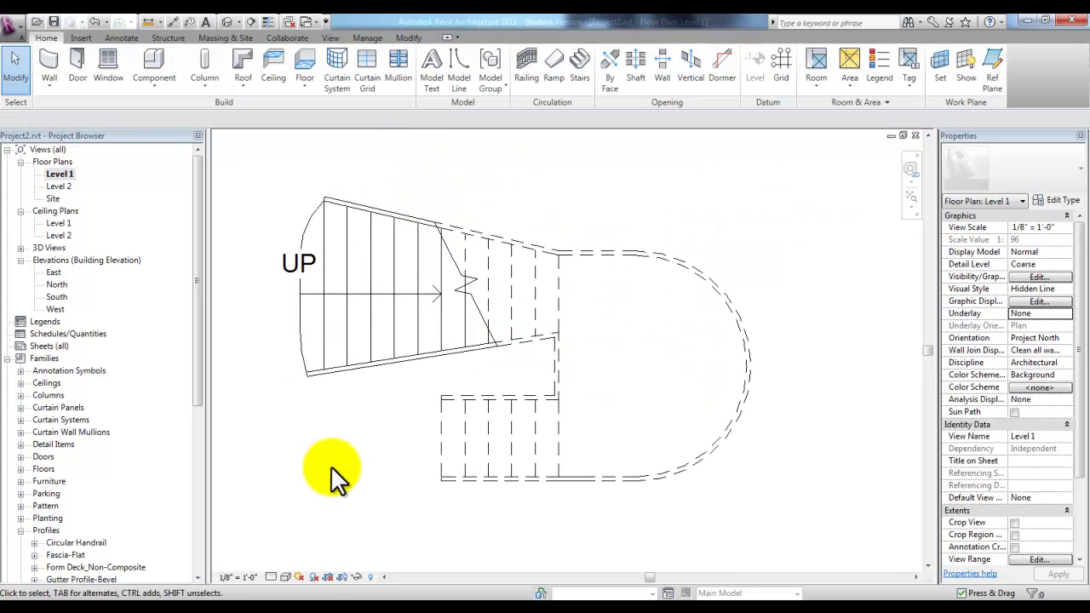
pyautogui.click(372, 248)
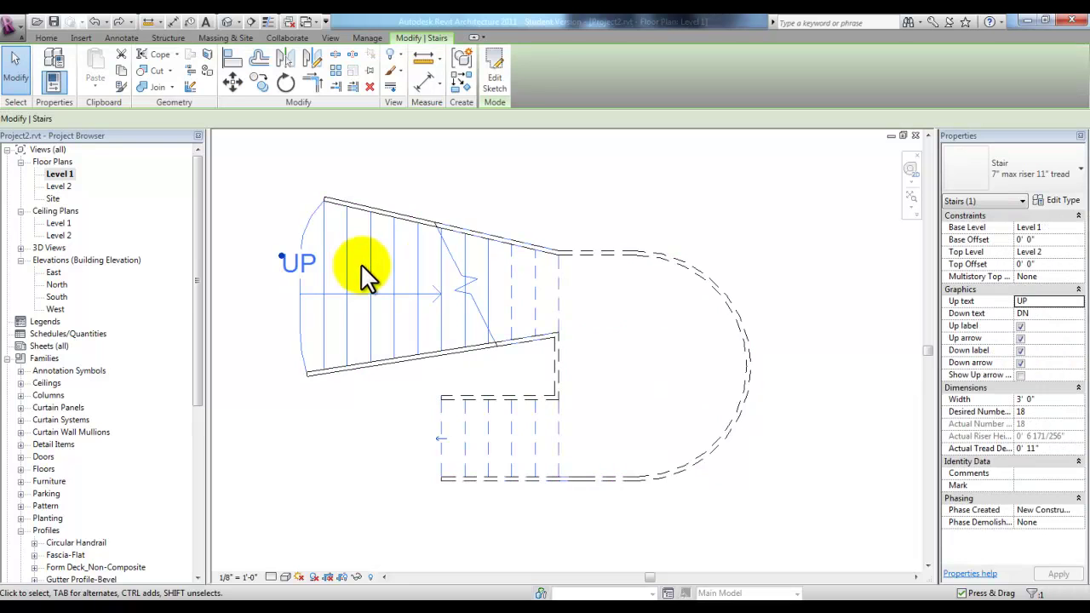
# Step: Replace the upper part of the curved first riser with a straight line meeting the extended outer boundary, and finish the stair sketch
pyautogui.click(494, 78)
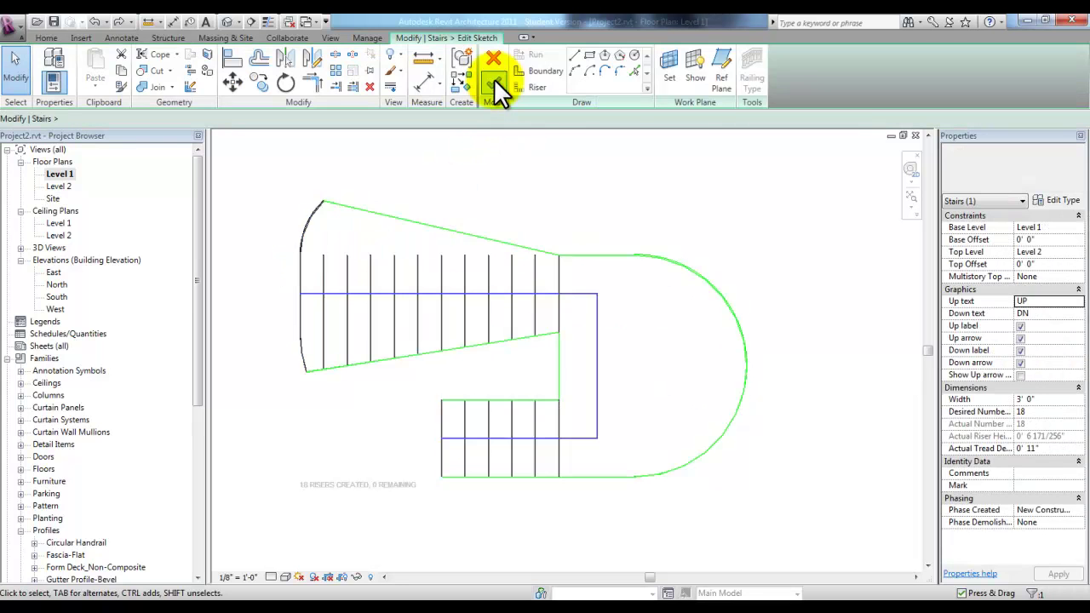
pyautogui.click(314, 217)
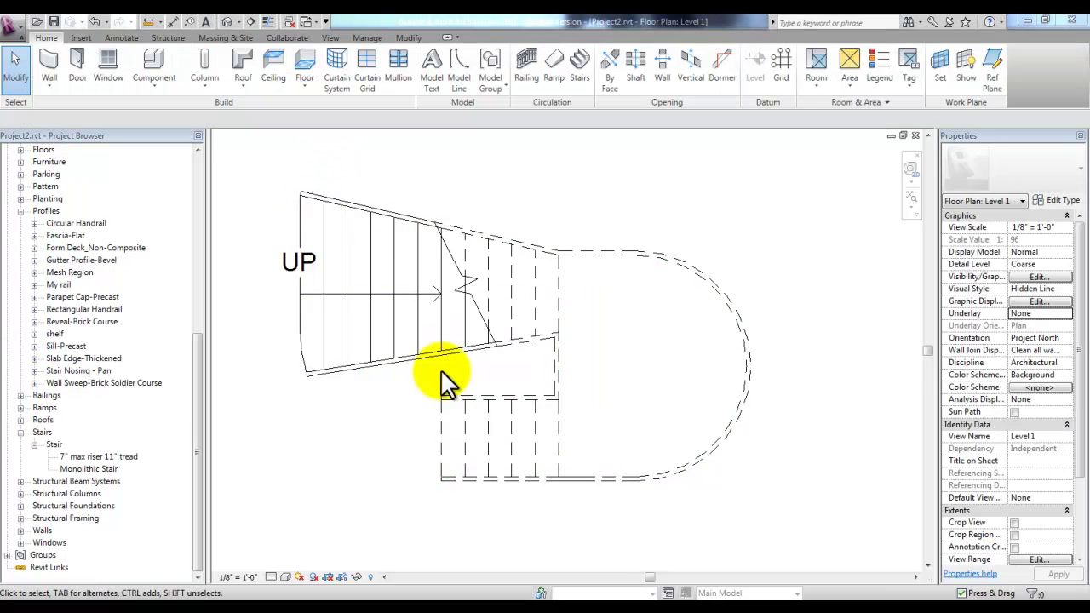
# Step: Reopen the stair sketch and shorten the path of the shorter upper run by two risers
pyautogui.click(394, 326)
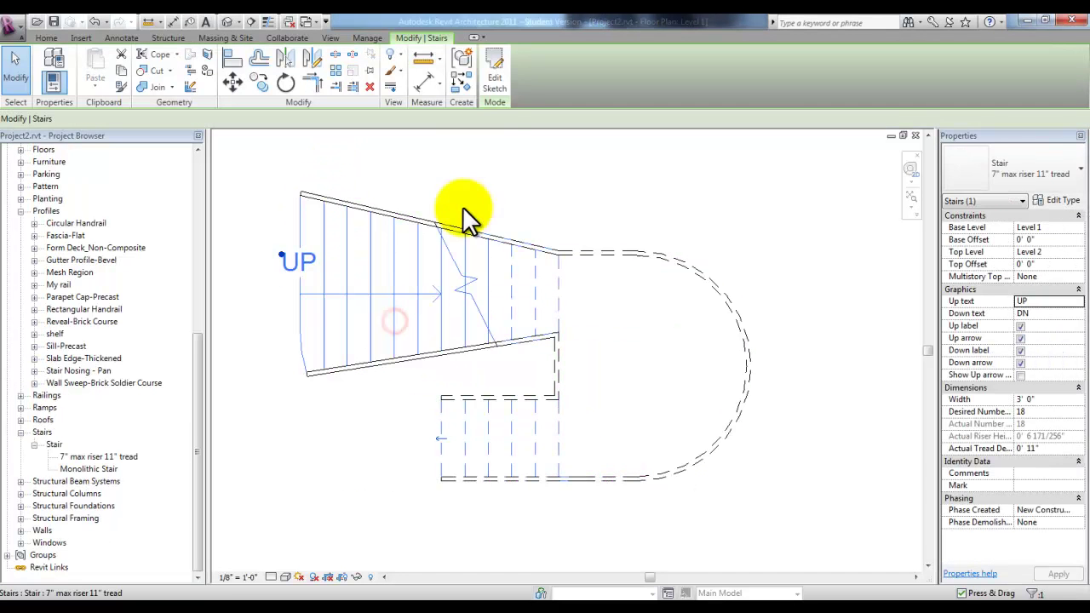
pyautogui.click(501, 67)
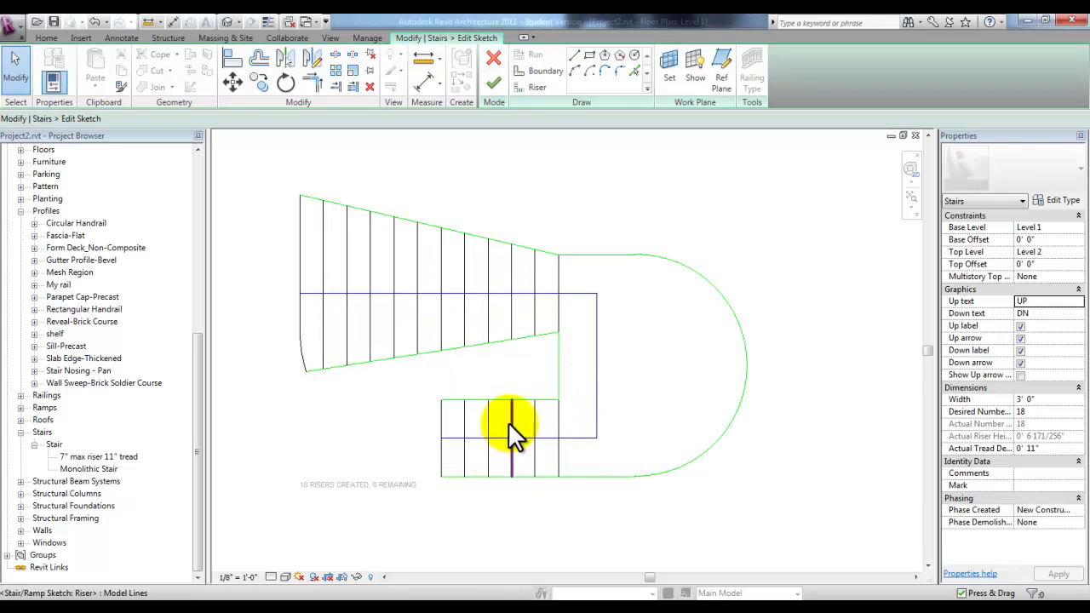
pyautogui.click(479, 440)
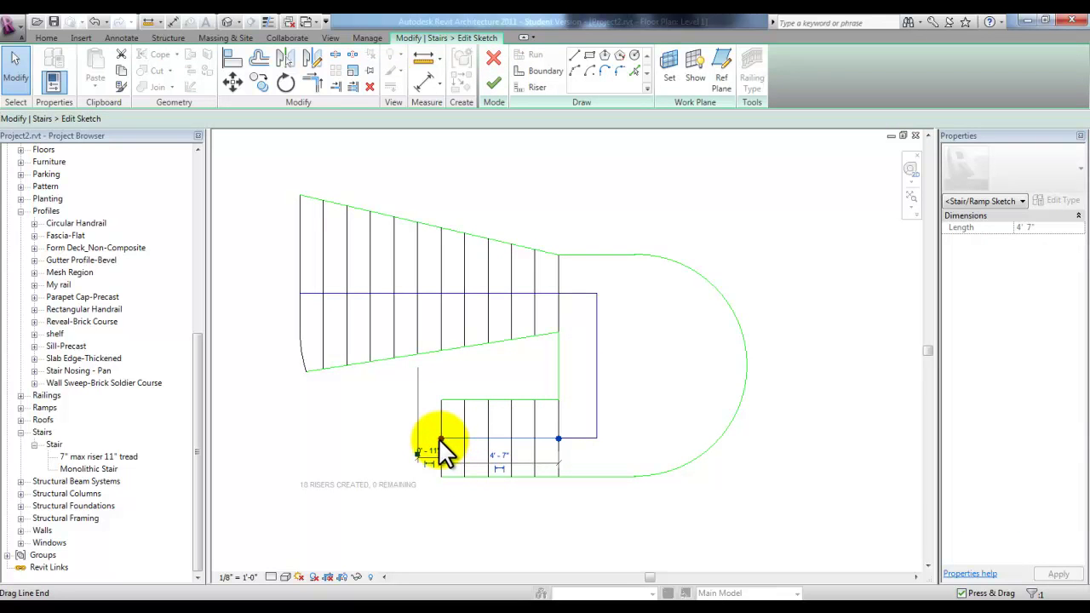
pyautogui.moveTo(441, 440); pyautogui.dragTo(488, 439)
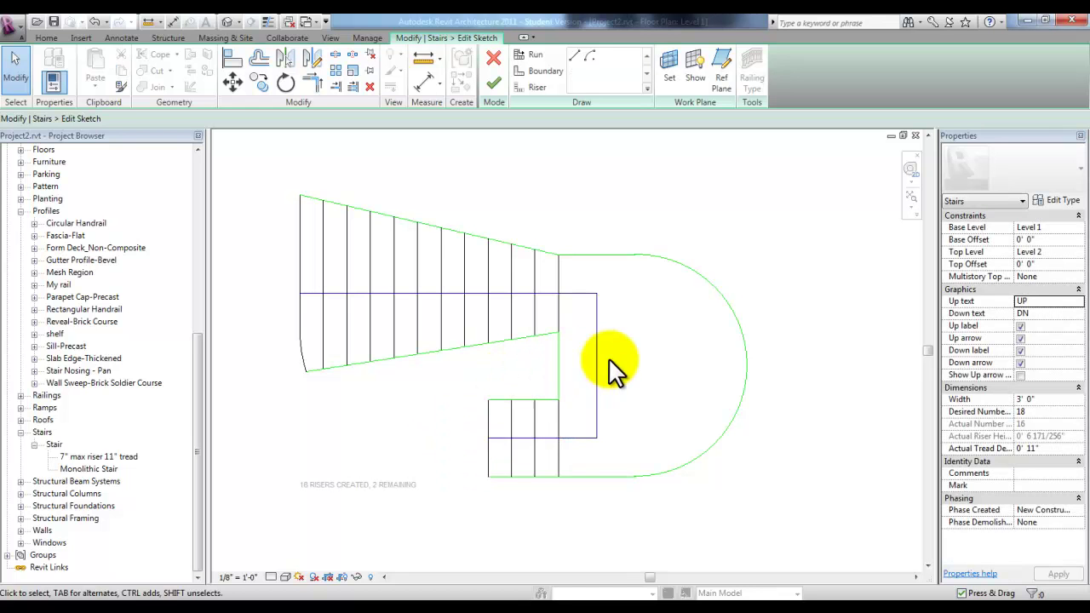
pyautogui.click(524, 470)
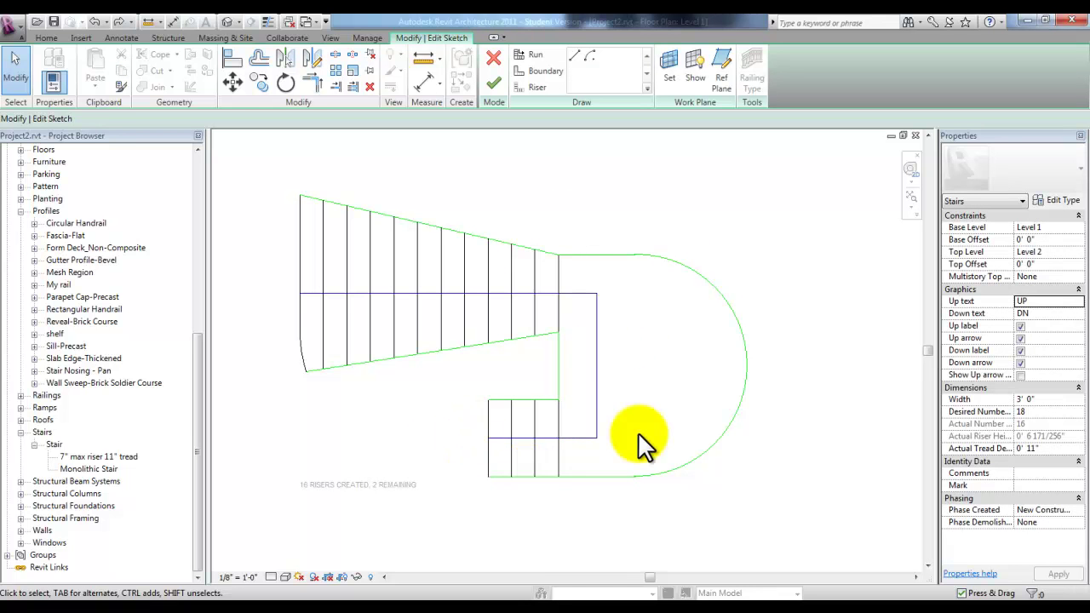
# Step: Stretch the shorter run's path back out by two risers and finish the stair sketch
pyautogui.click(515, 438)
pyautogui.moveTo(488, 441)
pyautogui.mouseDown()
pyautogui.moveTo(236, 446)
pyautogui.moveTo(521, 448)
pyautogui.moveTo(267, 462)
pyautogui.moveTo(437, 460)
pyautogui.mouseUp()
pyautogui.click(494, 83)
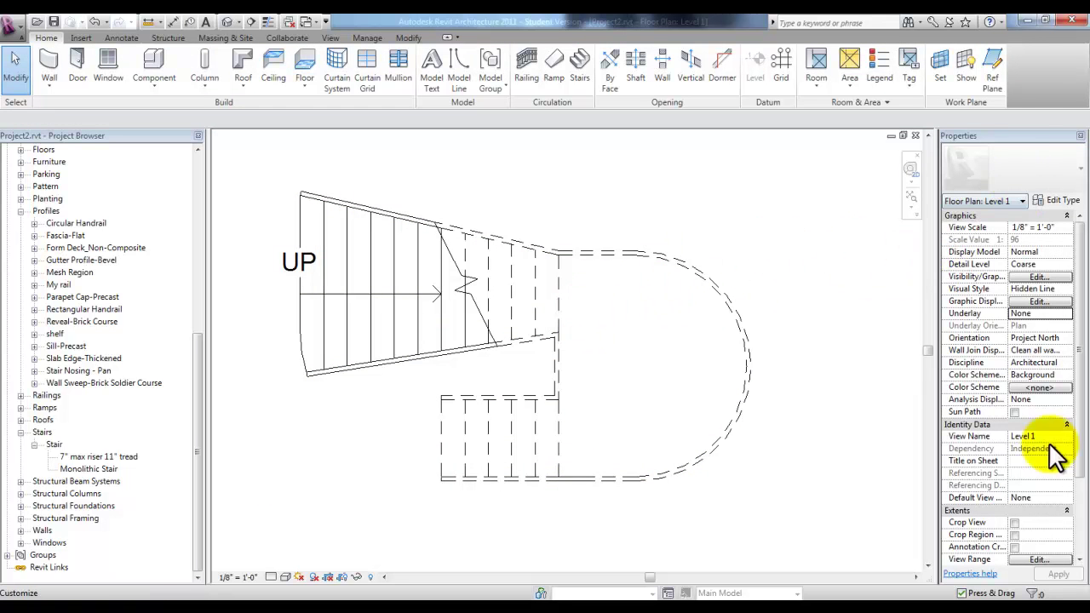
# Step: Look at the type properties of the 7" max riser 11" tread stair type
pyautogui.click(472, 310)
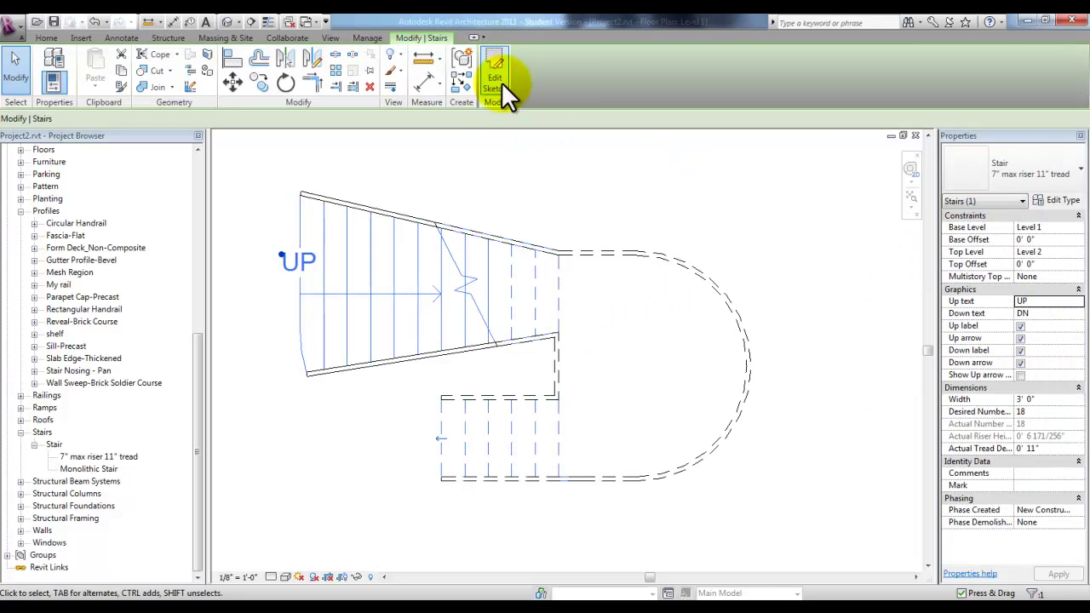
pyautogui.click(47, 432)
pyautogui.click(86, 457)
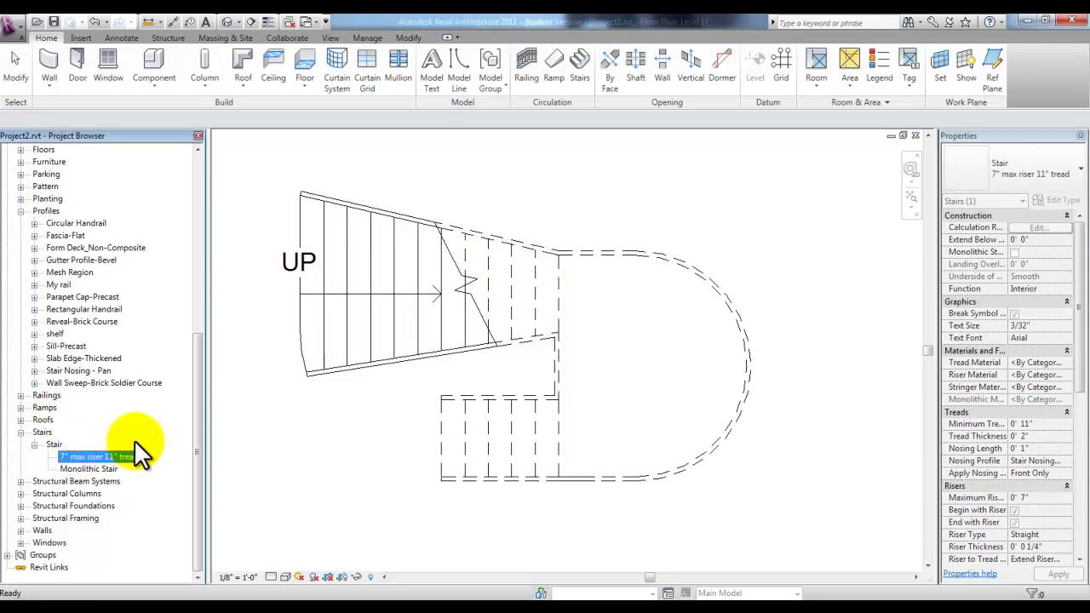
# Step: Examine the Stairs subcategories in the Level 1 plan's Visibility/Graphic Overrides with their names fully readable, and leave the settings
pyautogui.press('v')
pyautogui.press('g')
pyautogui.scroll(-3, 627, 215)
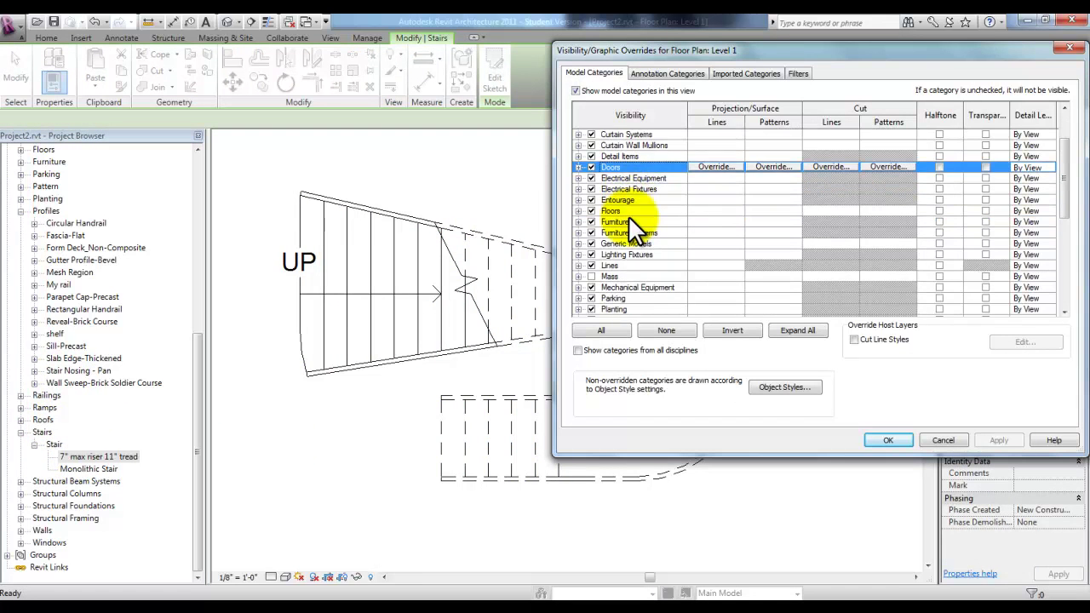
pyautogui.scroll(-3, 628, 219)
pyautogui.scroll(-2, 626, 230)
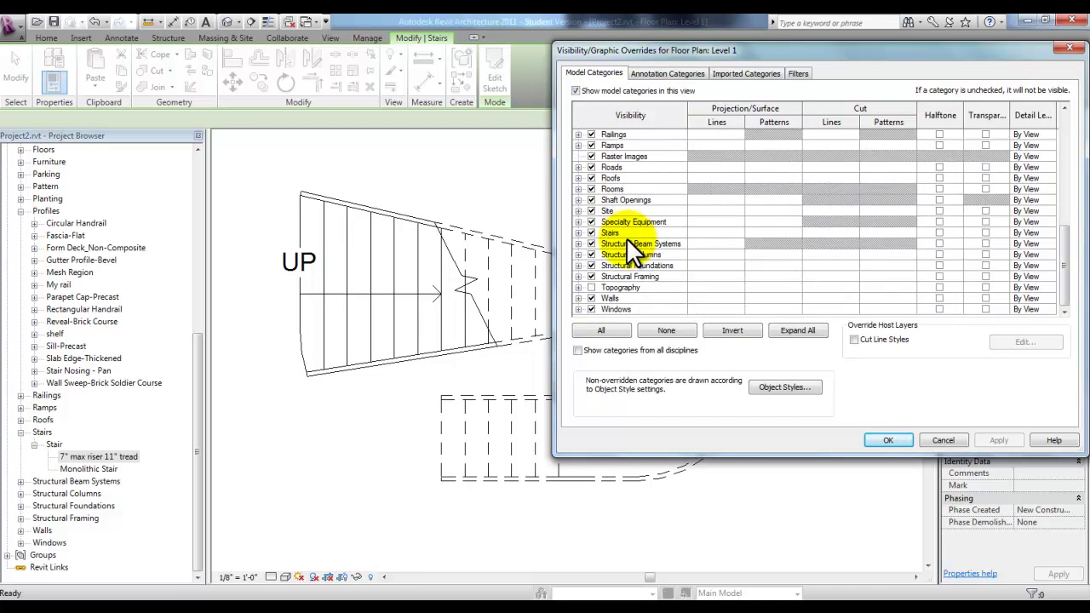
pyautogui.doubleClick(626, 236)
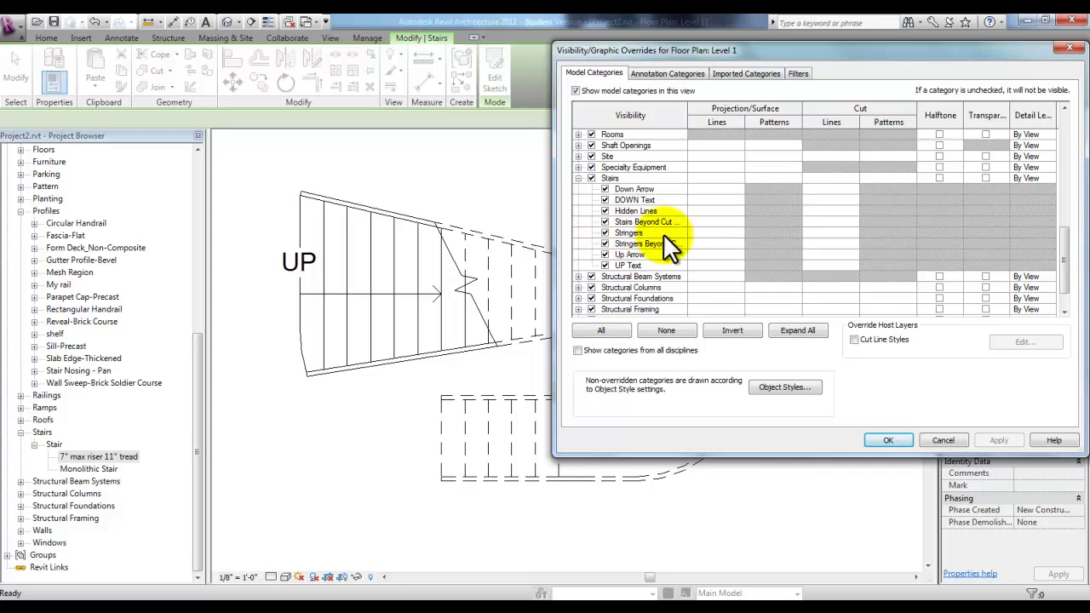
pyautogui.moveTo(687, 119); pyautogui.dragTo(725, 122)
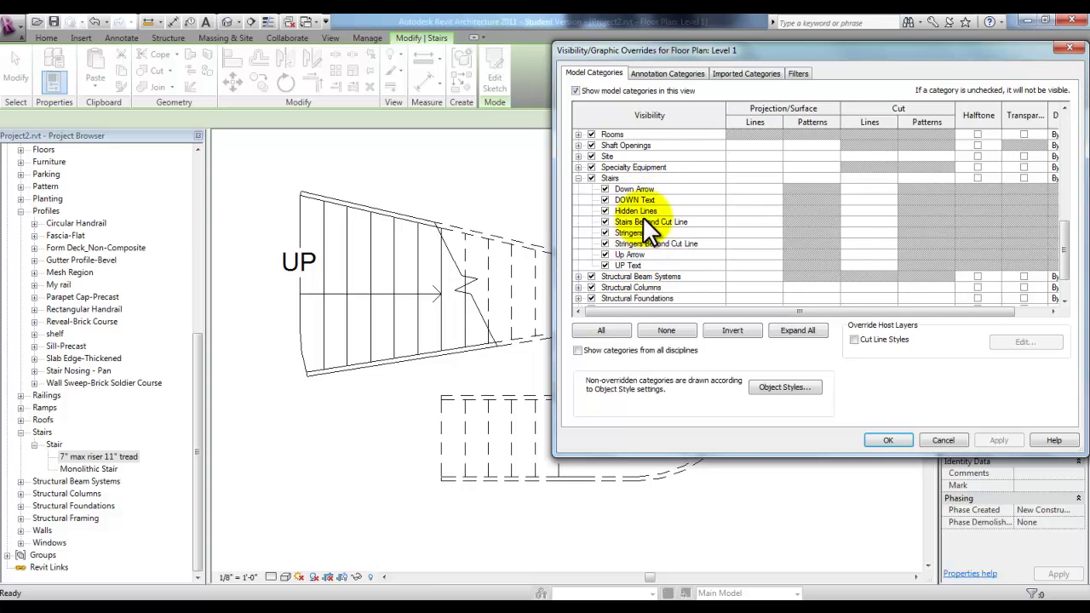
pyautogui.press('Escape')
pyautogui.press('Escape')
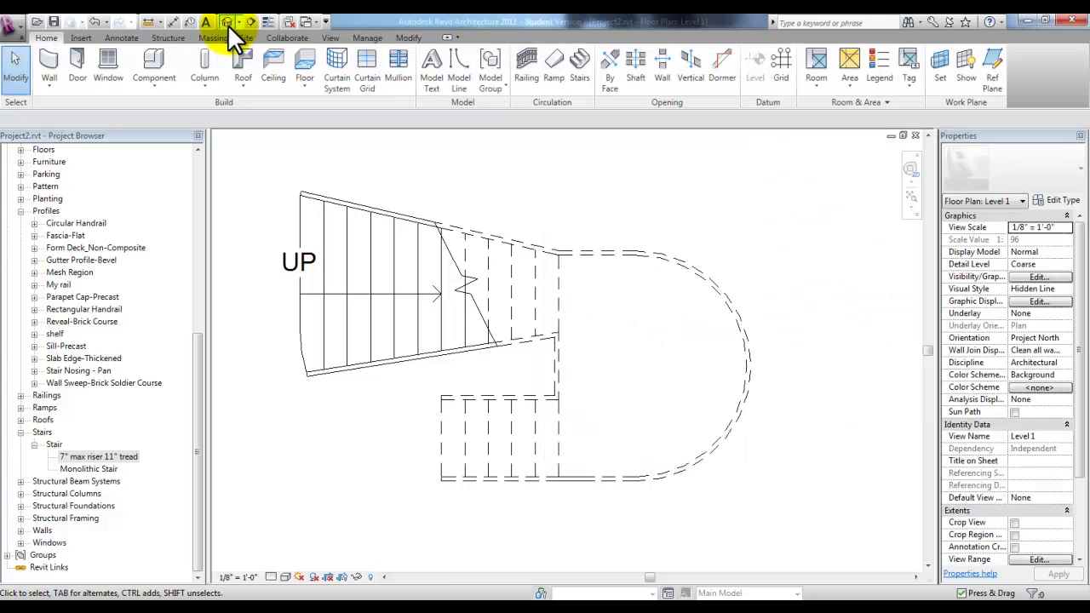
# Step: Examine the completed stair in the default 3D view, looking at the outer railing's path and the railings up close
pyautogui.click(228, 24)
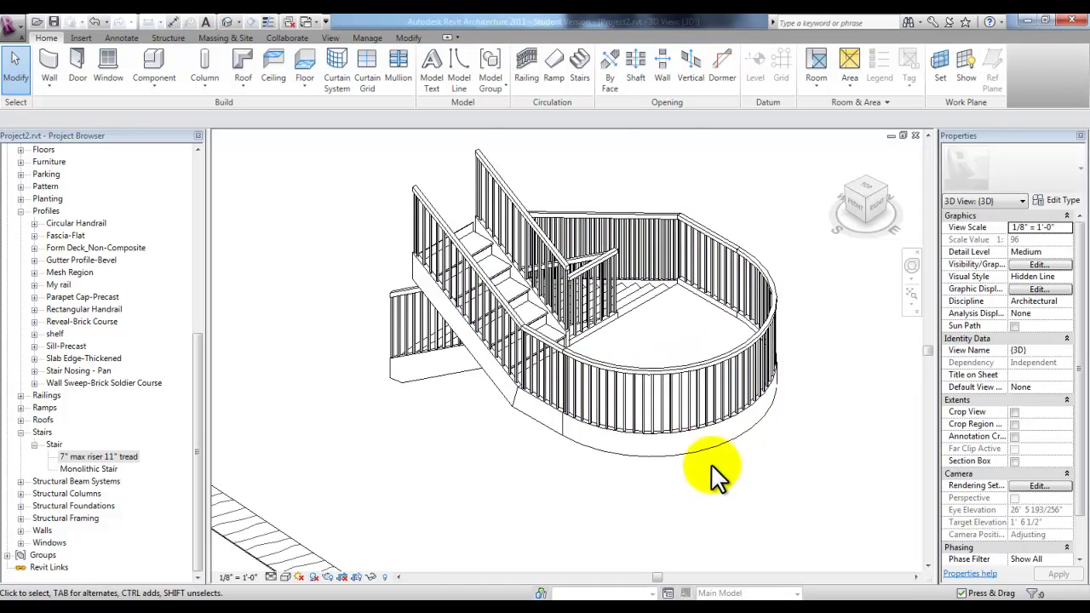
pyautogui.doubleClick(564, 439)
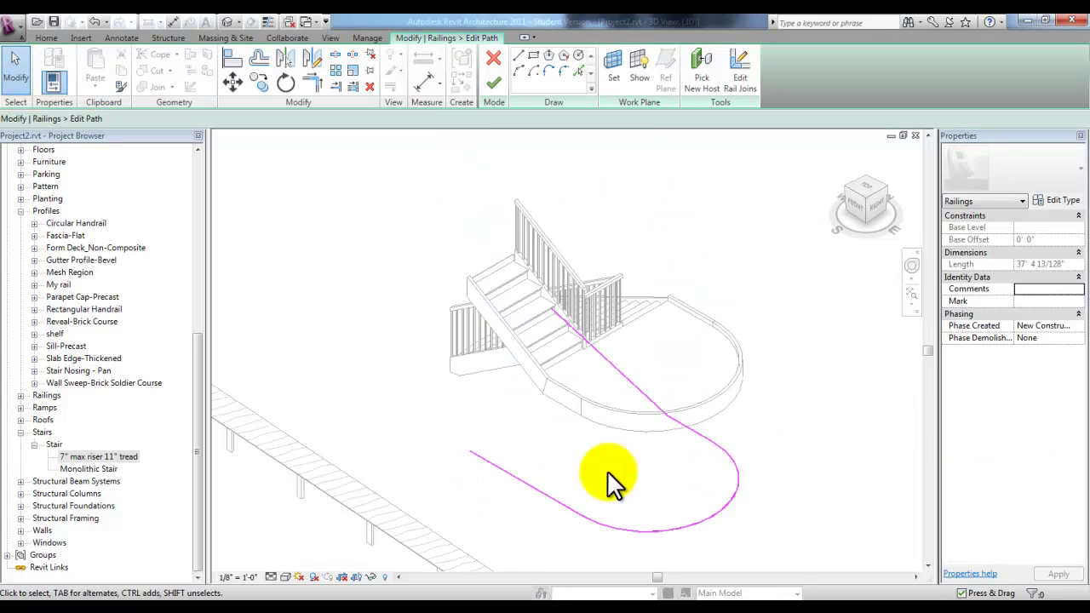
pyautogui.moveTo(698, 463)
pyautogui.mouseDown(button='middle')
pyautogui.moveTo(601, 441)
pyautogui.moveTo(617, 438)
pyautogui.mouseUp(button='middle')
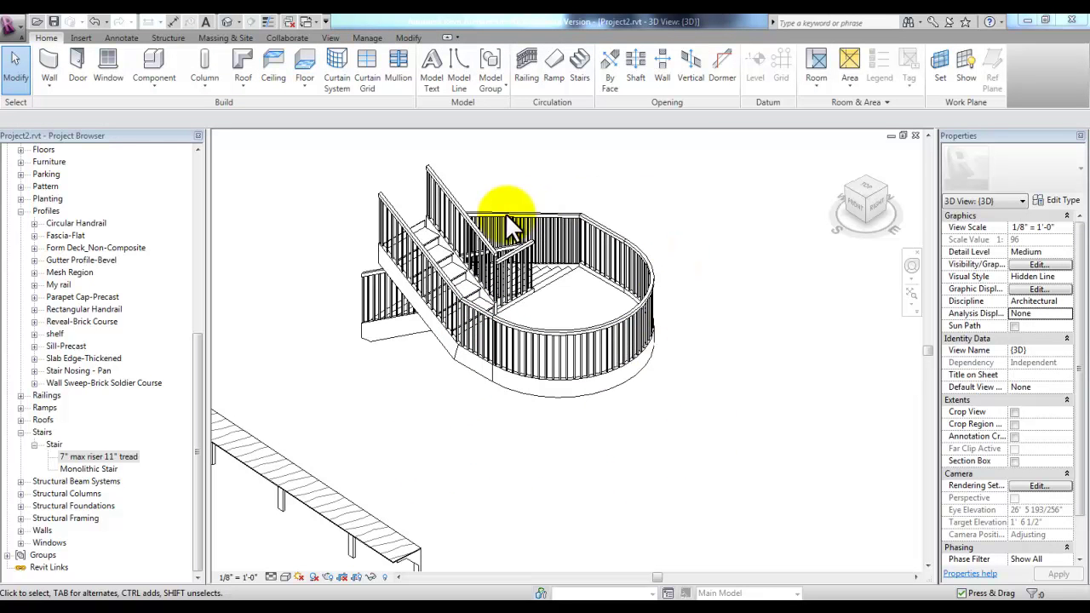
pyautogui.click(561, 409)
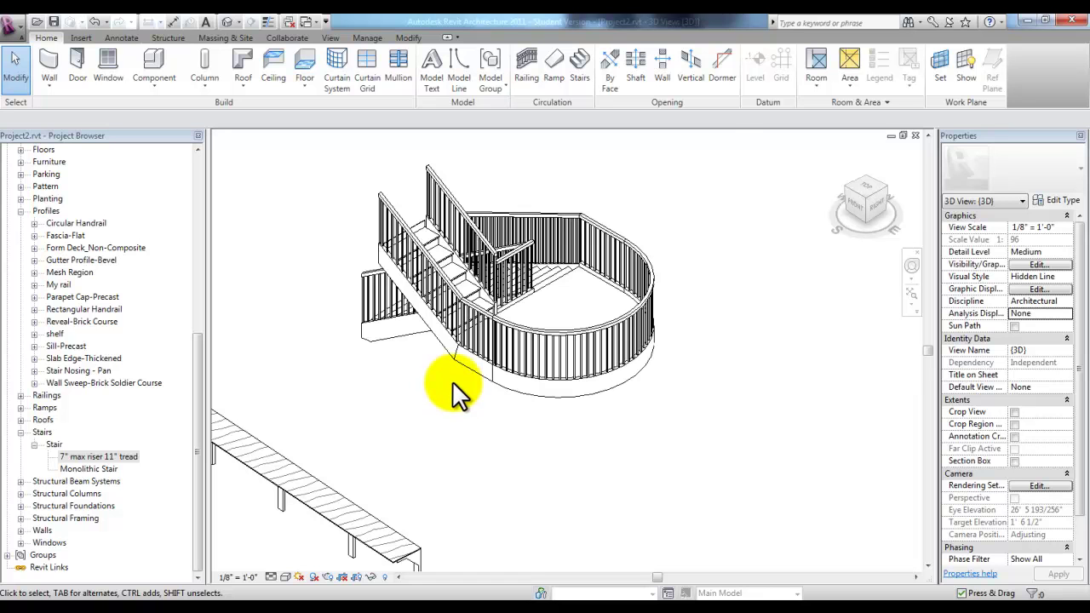
pyautogui.scroll(3, 430, 336)
pyautogui.moveTo(402, 358); pyautogui.dragTo(323, 433, button='middle')
pyautogui.scroll(-2, 323, 433)
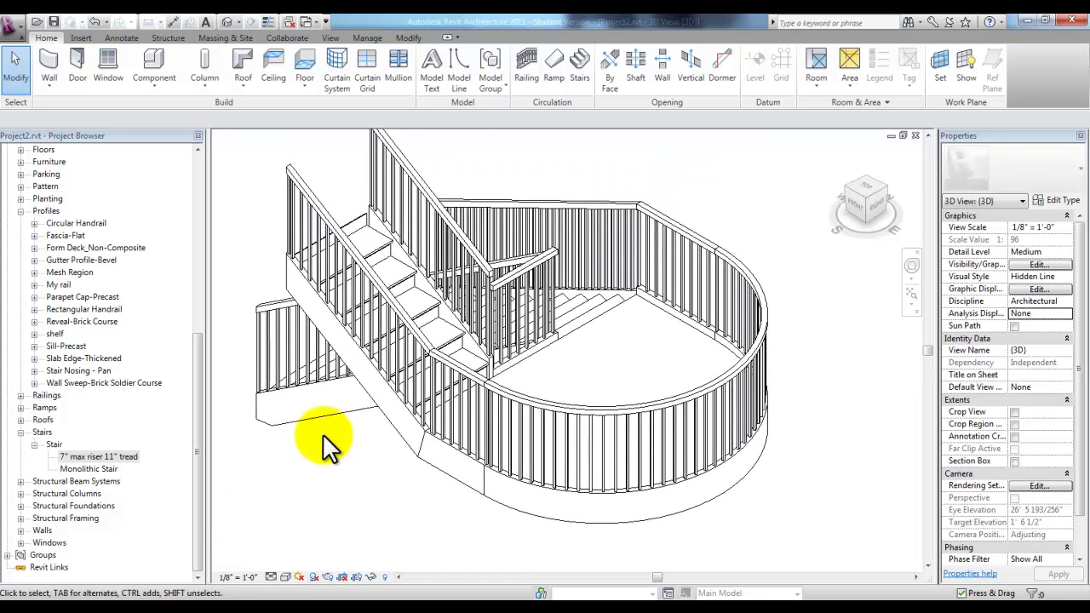